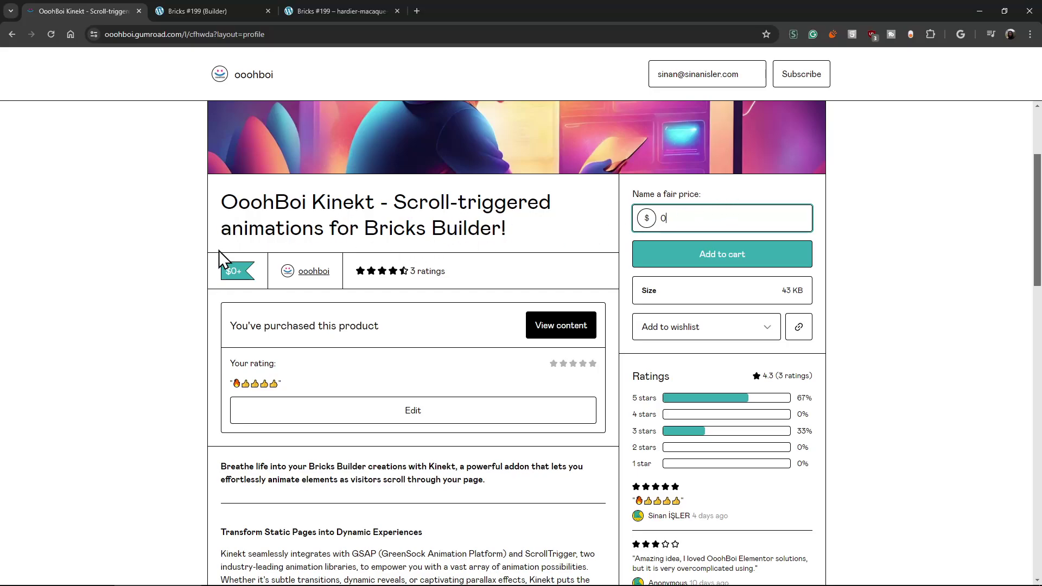
# - Check page #199's front-end preview, then return to its builder
pyautogui.click(196, 8)
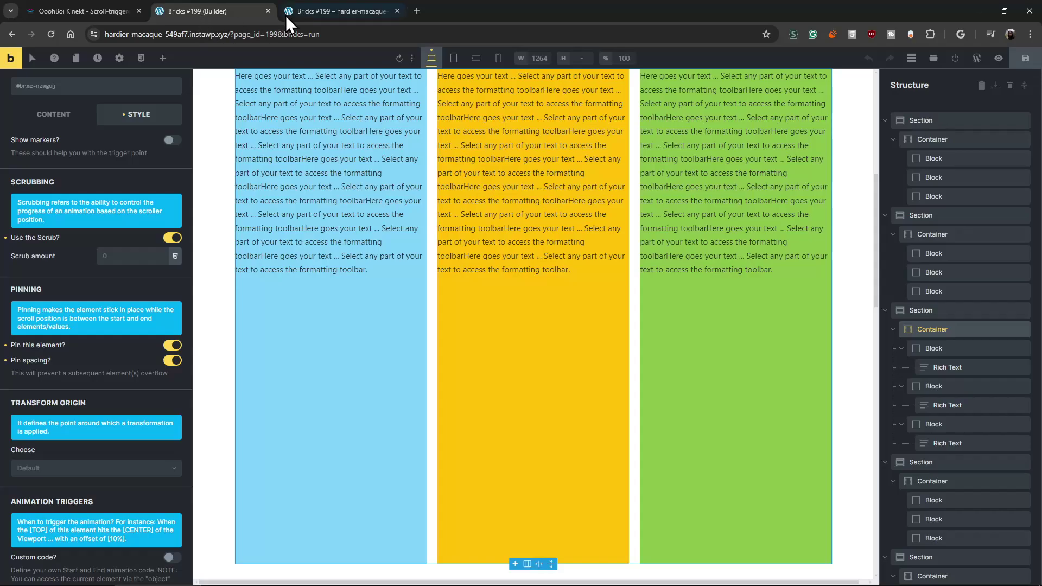
pyautogui.click(321, 12)
pyautogui.click(227, 8)
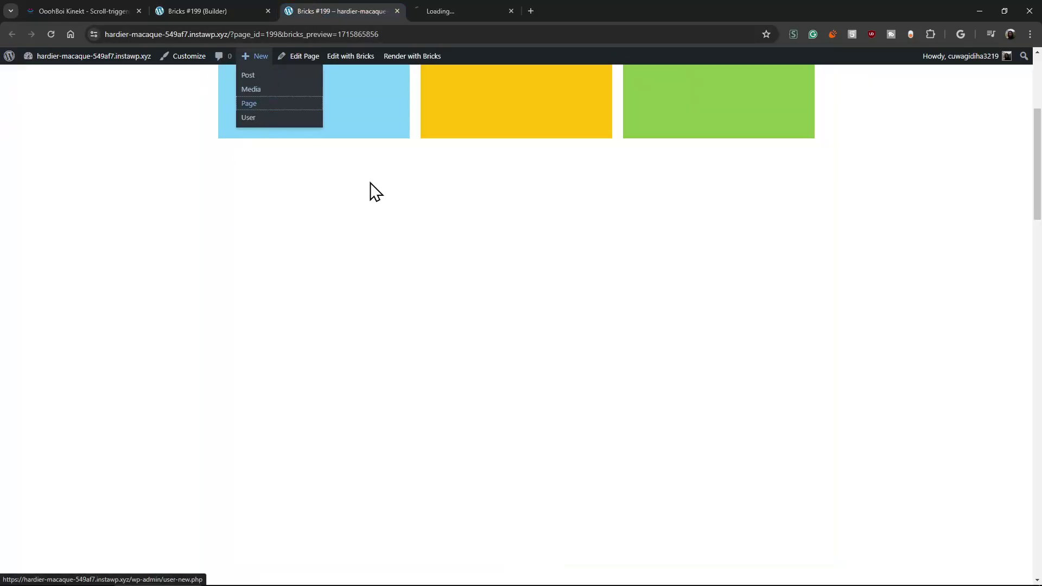
pyautogui.scroll(3, 369, 174)
pyautogui.click(234, 11)
# - Copy the top coloured-block section and open new page Bricks #236 in Bricks
pyautogui.click(929, 120)
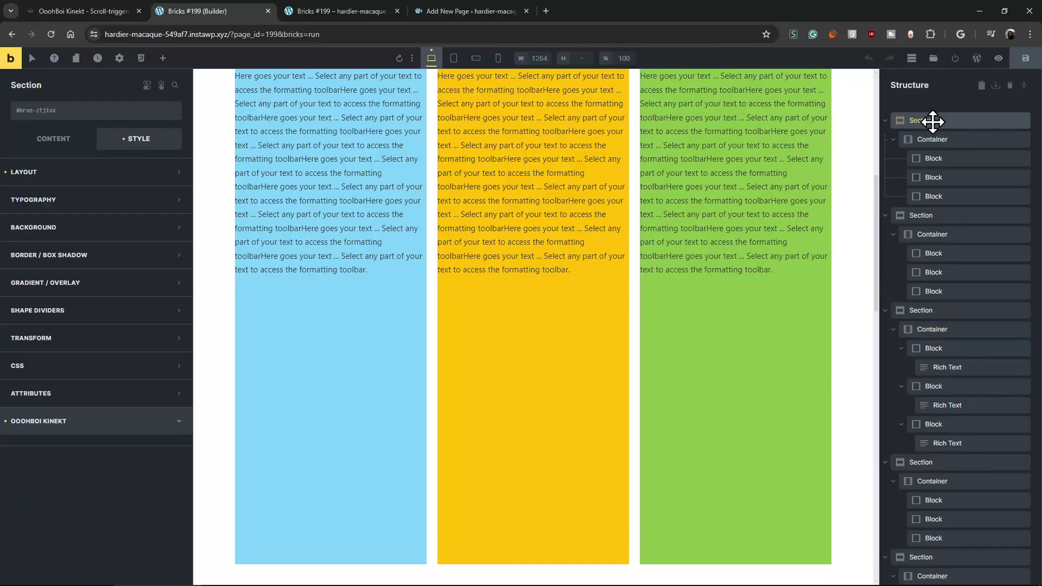
pyautogui.rightClick(931, 121)
pyautogui.click(938, 134)
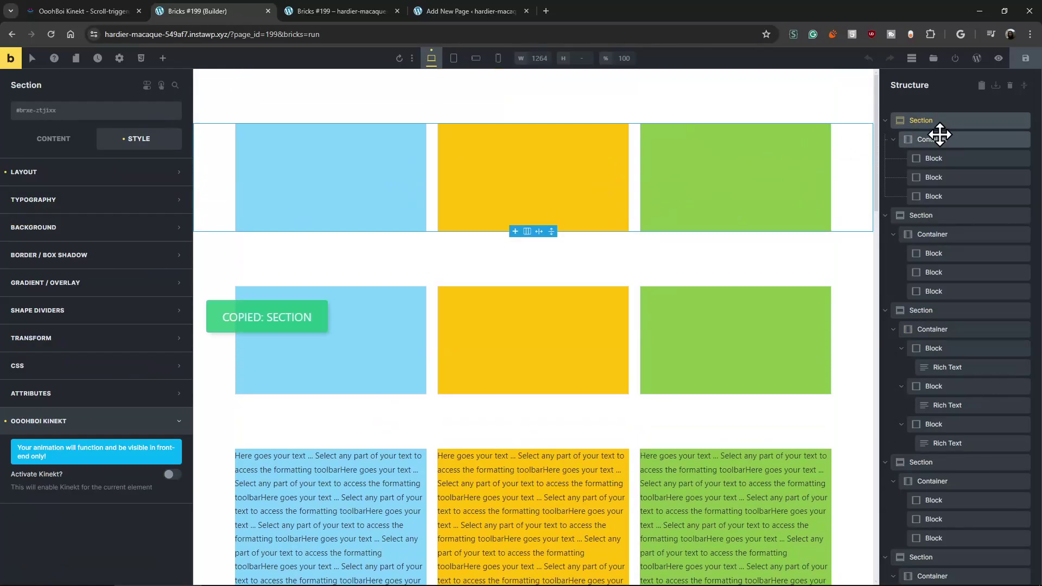
pyautogui.click(461, 10)
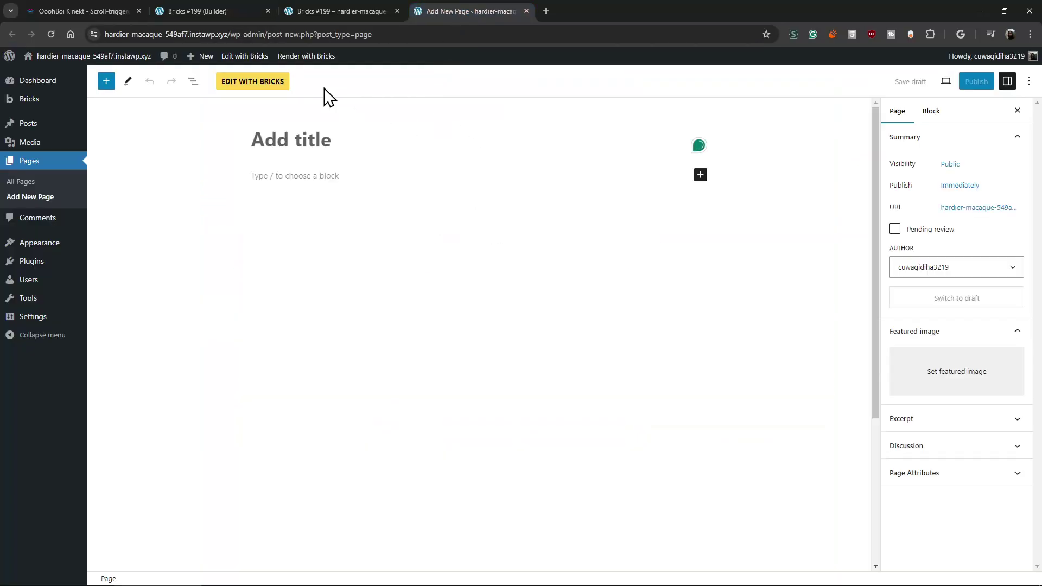
pyautogui.click(252, 81)
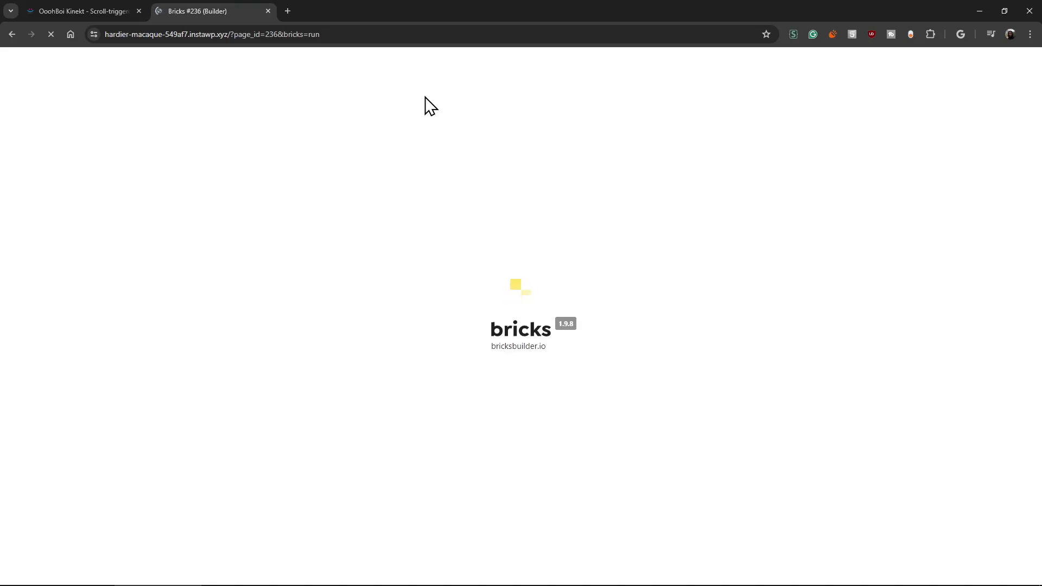
# - Paste the section into Bricks #236 and inspect its container and blue block settings
pyautogui.hotkey('ctrl', 'v')
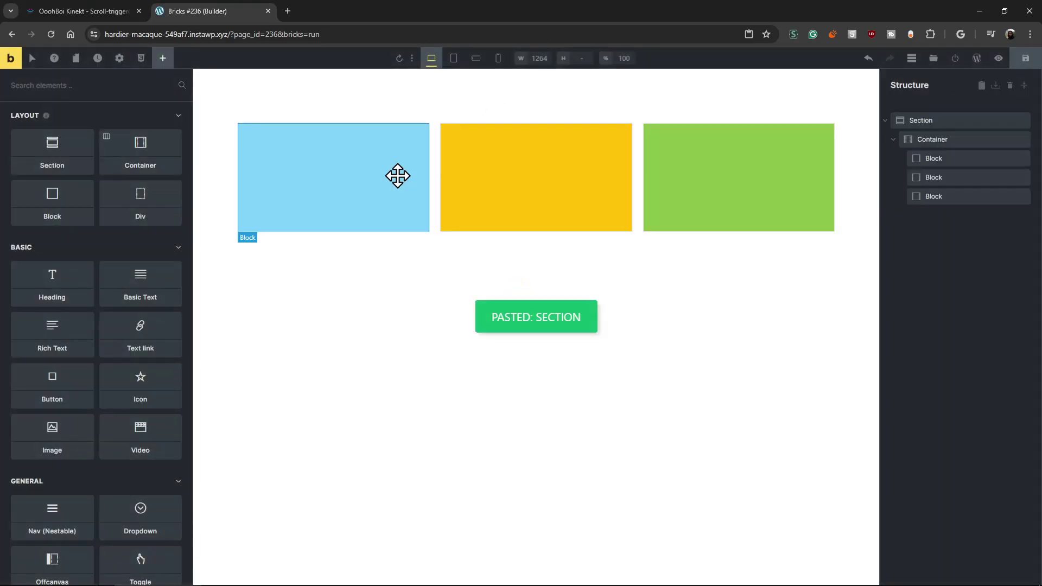
pyautogui.click(942, 200)
pyautogui.click(944, 143)
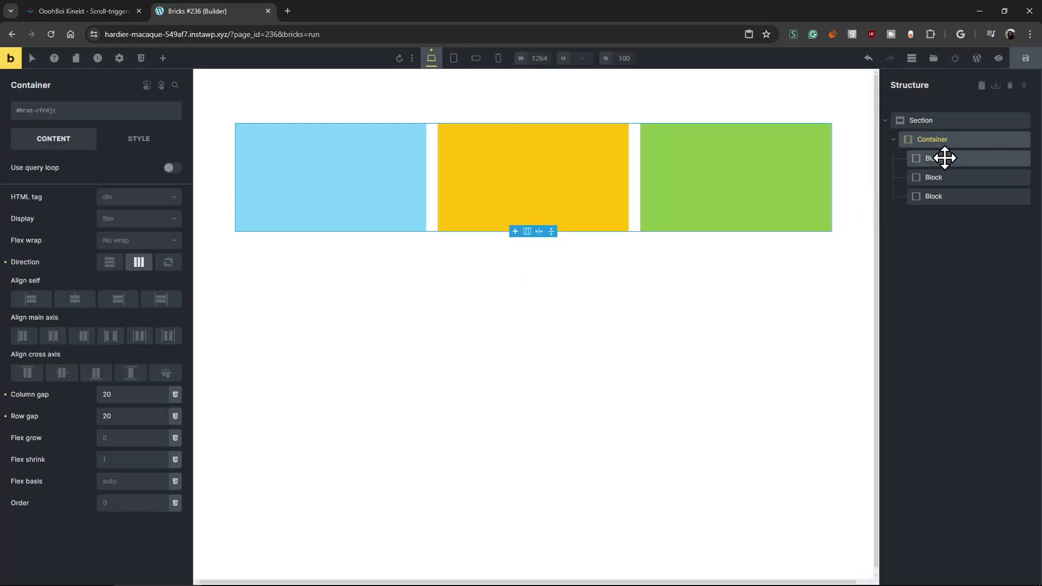
pyautogui.click(943, 124)
pyautogui.click(942, 144)
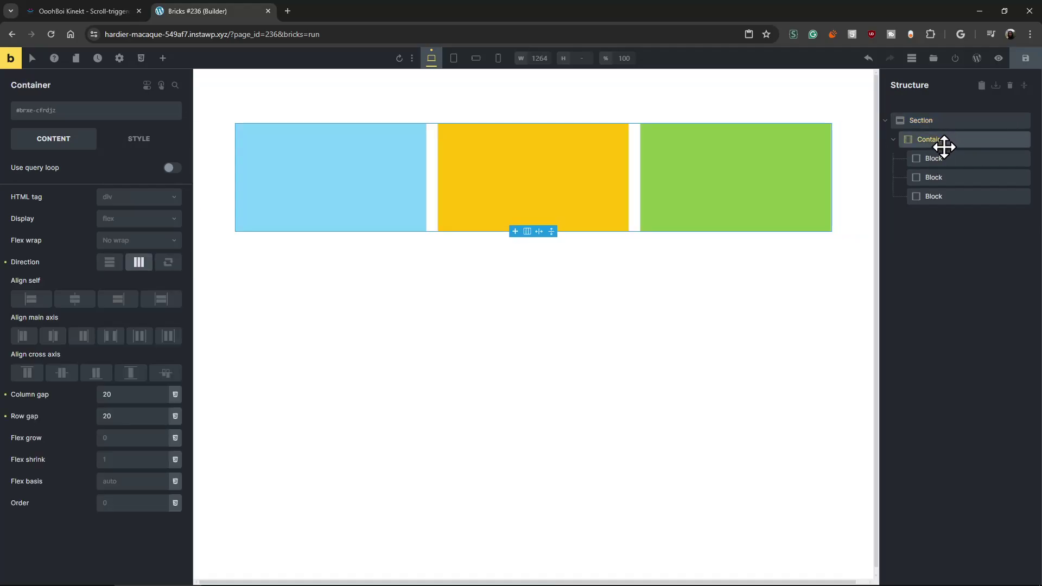
pyautogui.click(942, 157)
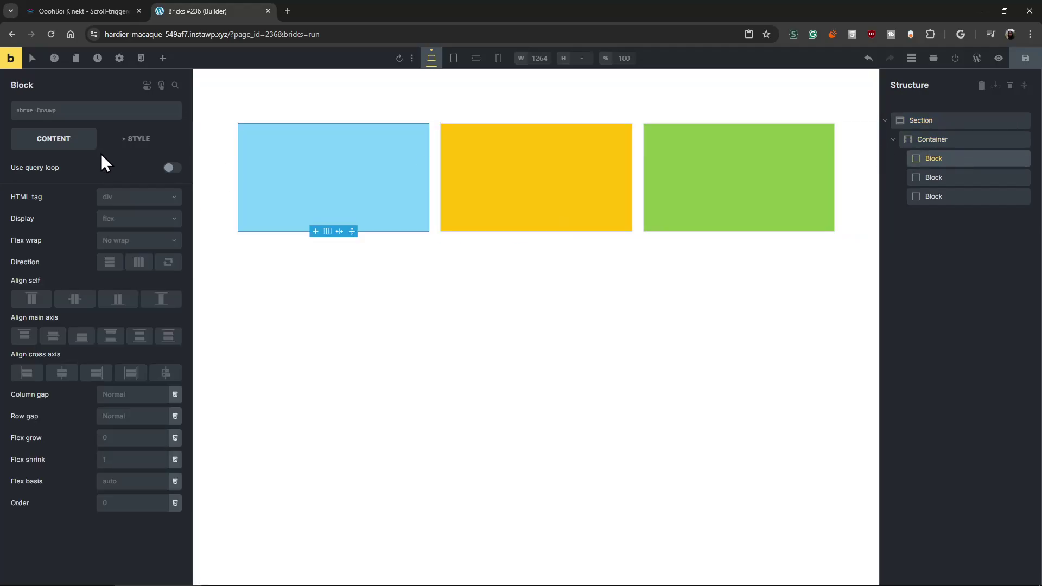
pyautogui.click(135, 139)
pyautogui.click(97, 173)
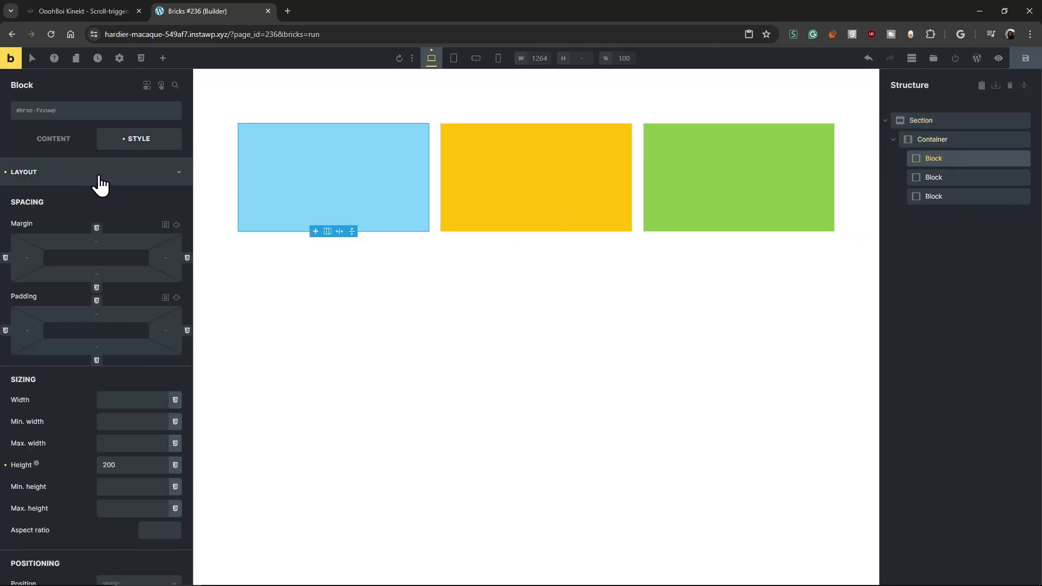
pyautogui.click(99, 179)
# - Duplicate the pasted section several times with Ctrl+D
pyautogui.click(934, 122)
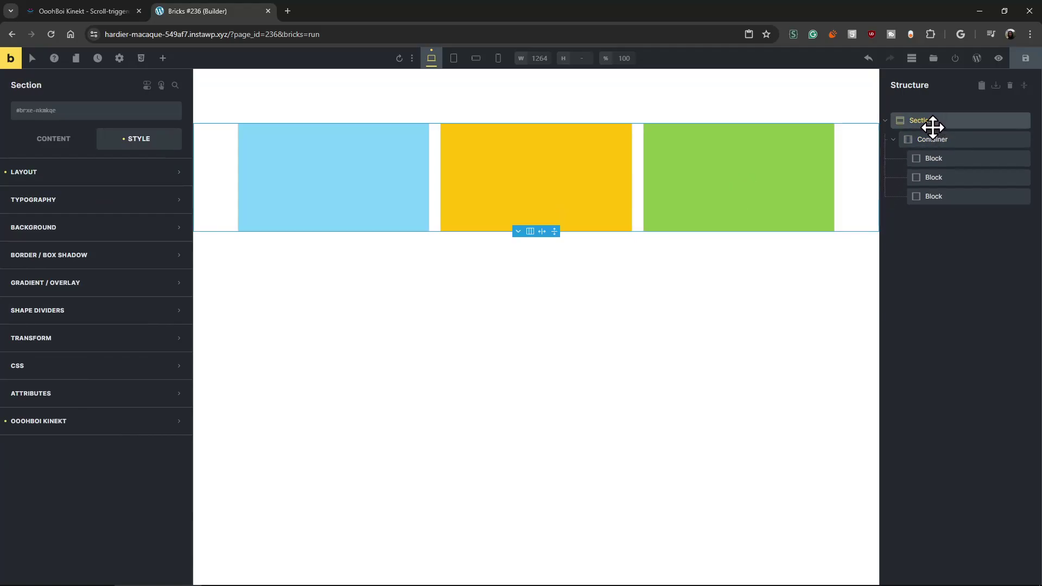
pyautogui.hotkey('ctrl', 'd')
pyautogui.hotkey('ctrl', 'd')
pyautogui.hotkey('ctrl', 'd')
pyautogui.hotkey('ctrl', 'd')
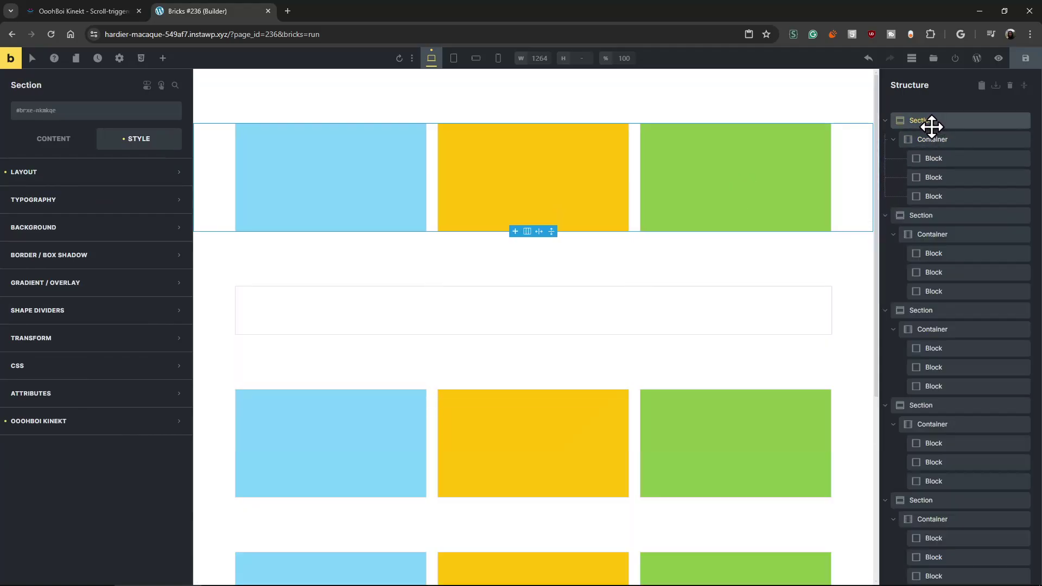
pyautogui.moveTo(788, 224); pyautogui.dragTo(681, 270)
pyautogui.scroll(-3, 740, 271)
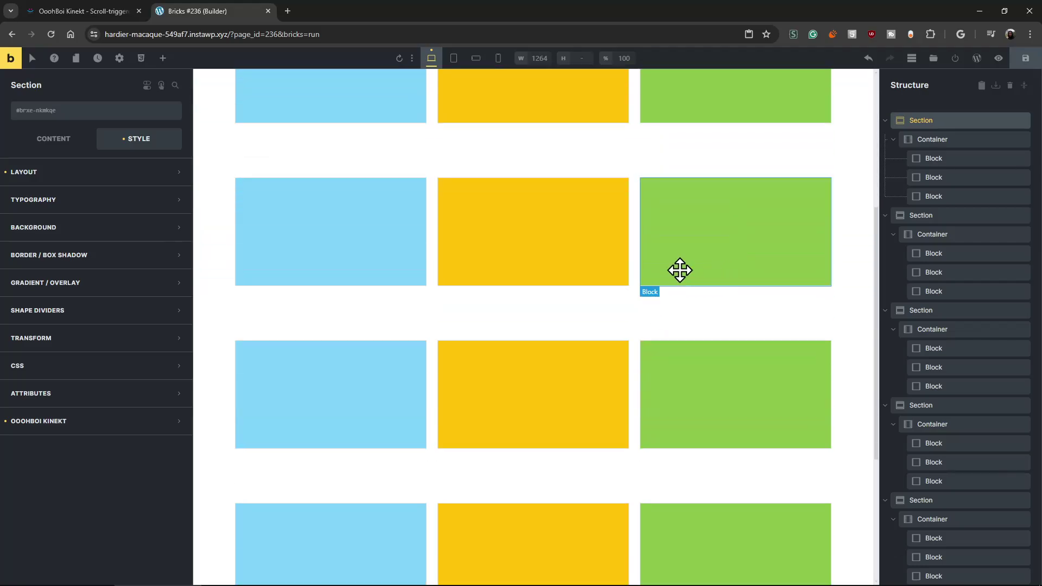
pyautogui.scroll(3, 683, 253)
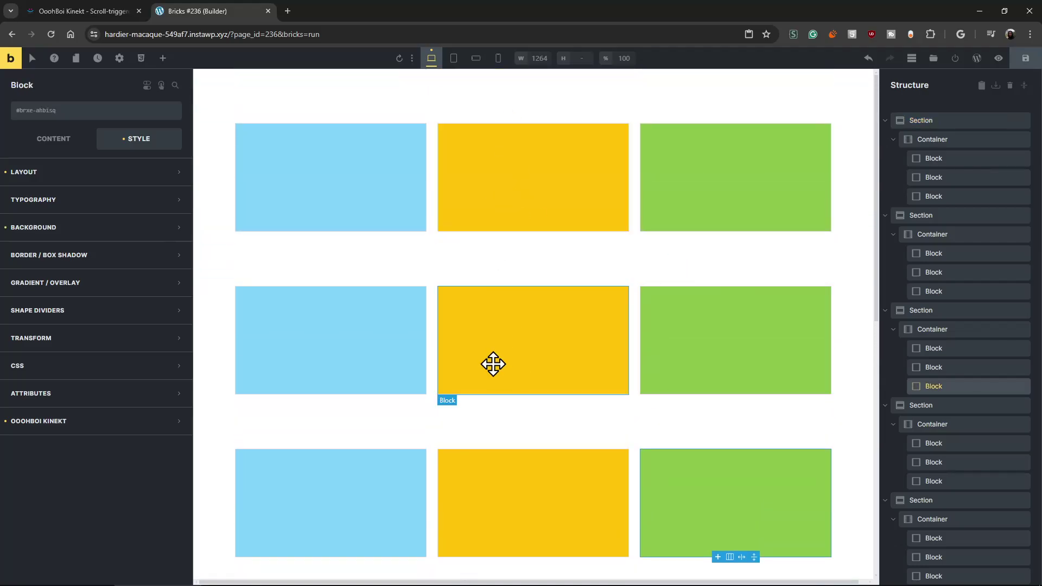
pyautogui.scroll(-3, 380, 287)
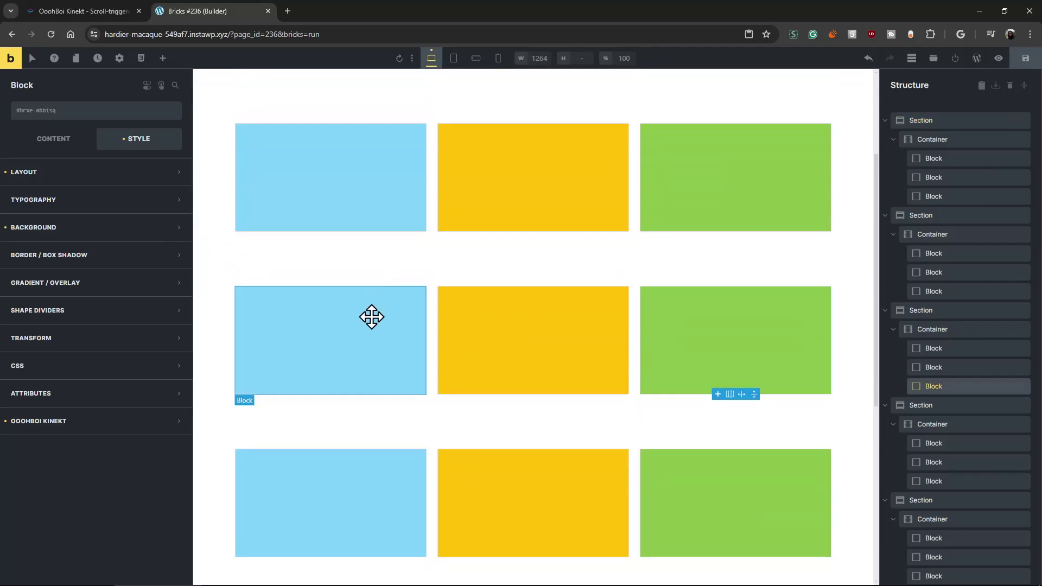
# - Select the third row's container and expand its layout settings
pyautogui.click(390, 332)
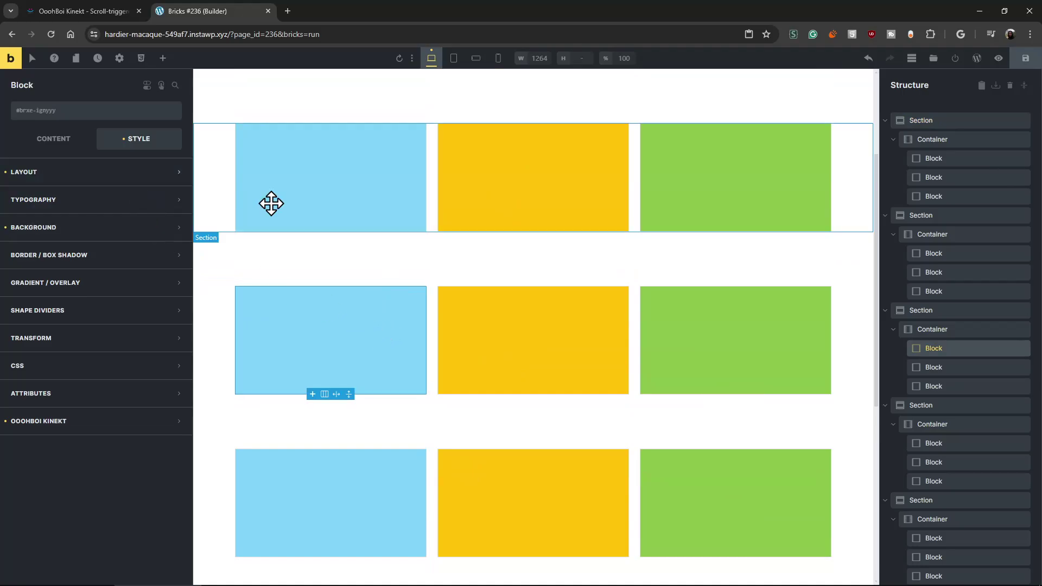
pyautogui.click(935, 329)
pyautogui.click(101, 171)
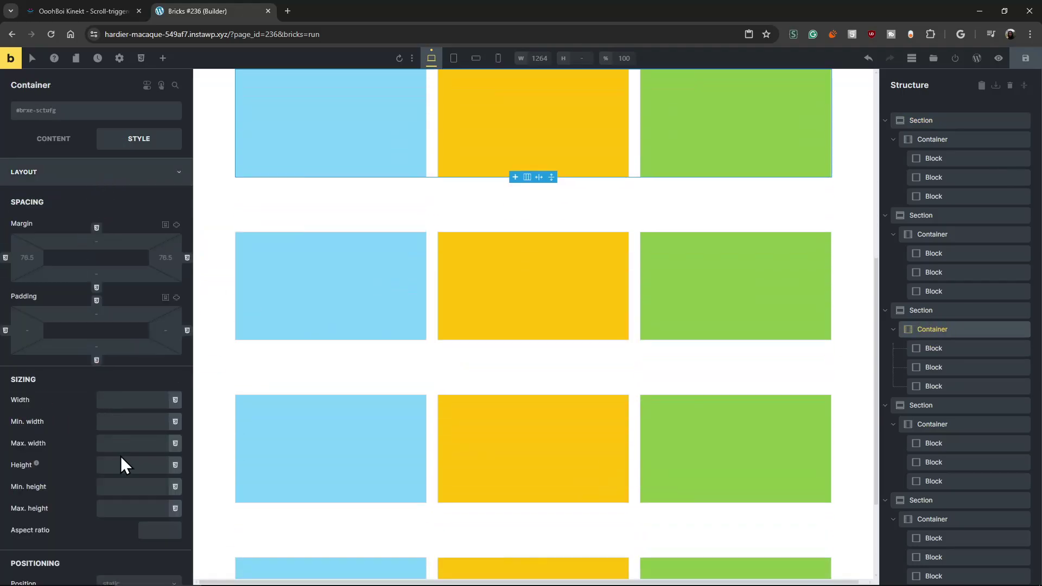
# - Select the third section's container and set its height to 550
pyautogui.click(1024, 86)
pyautogui.scroll(5, 742, 310)
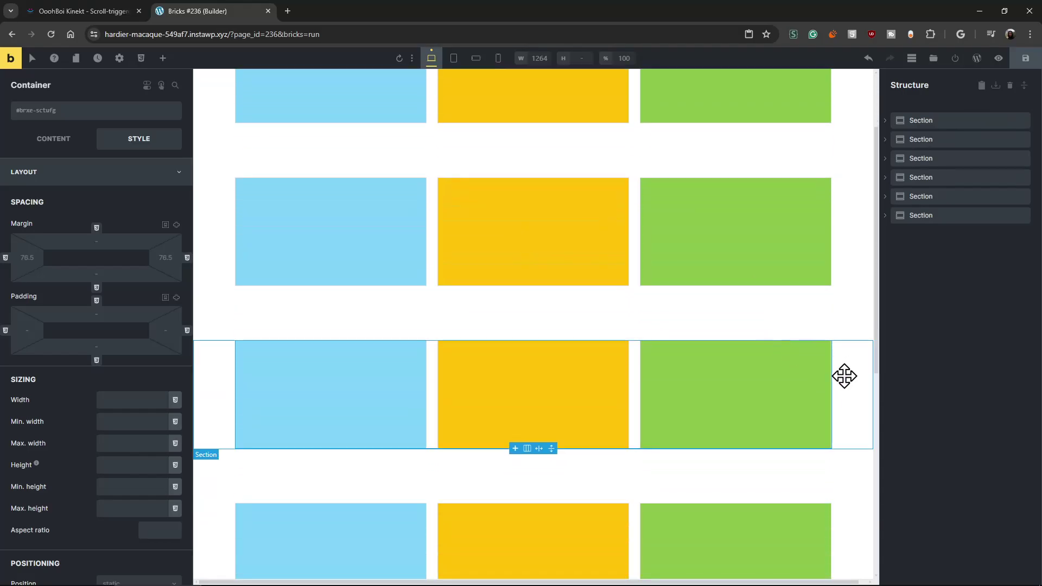
pyautogui.click(809, 378)
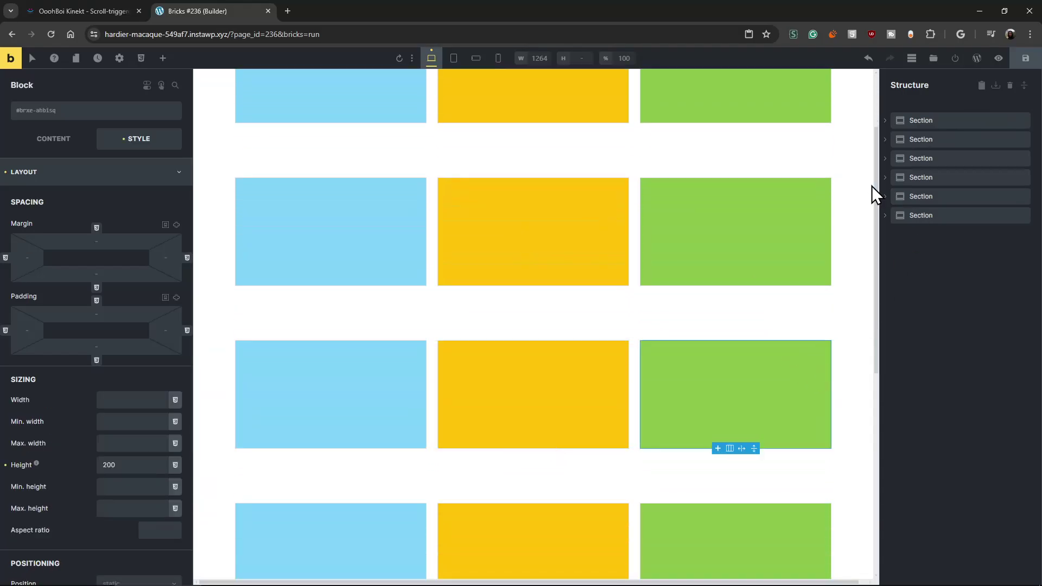
pyautogui.click(743, 399)
pyautogui.click(885, 157)
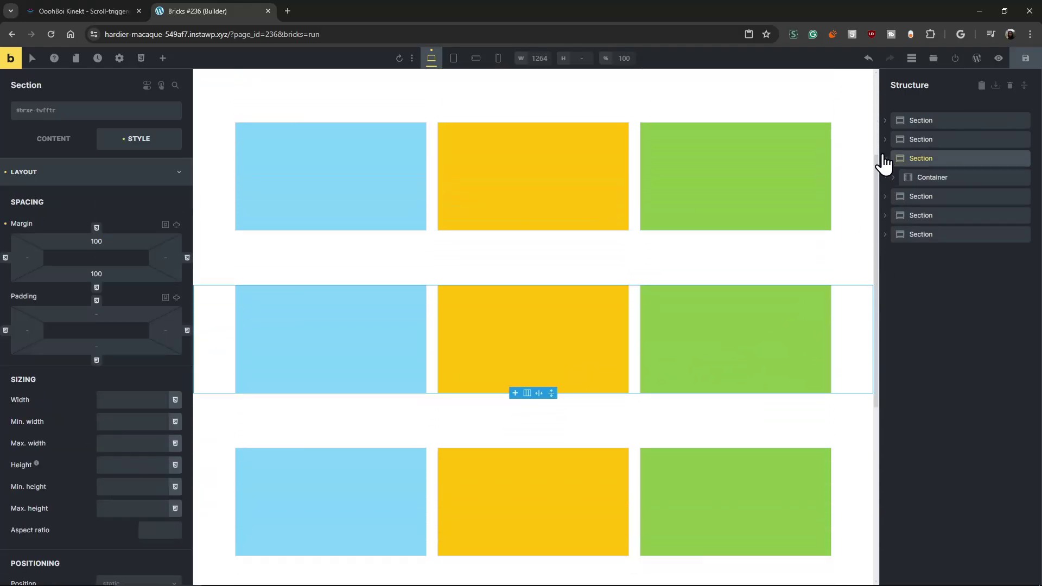
pyautogui.click(916, 178)
pyautogui.click(893, 177)
pyautogui.scroll(7, 691, 281)
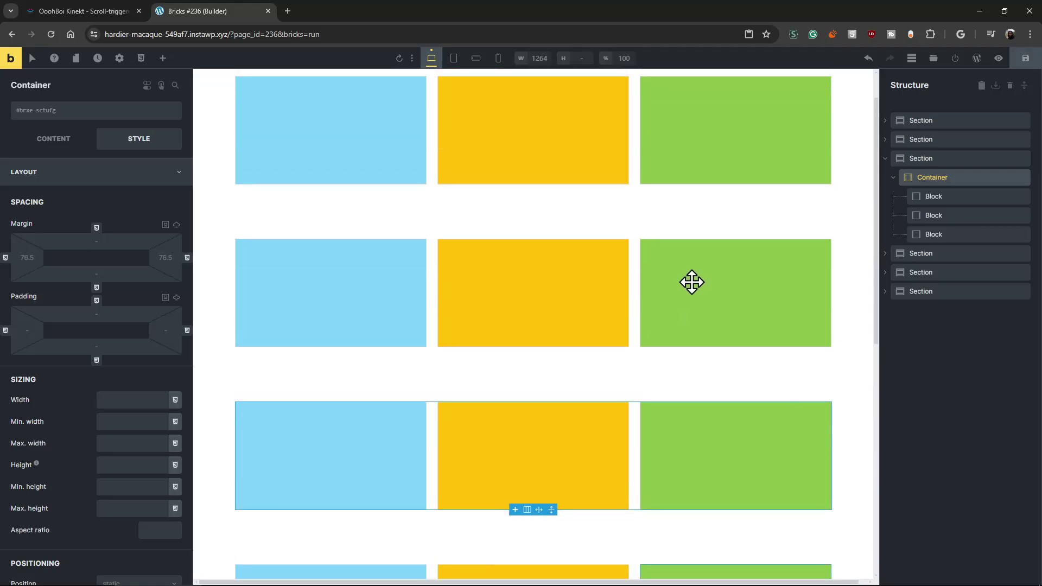
pyautogui.scroll(-1, 727, 420)
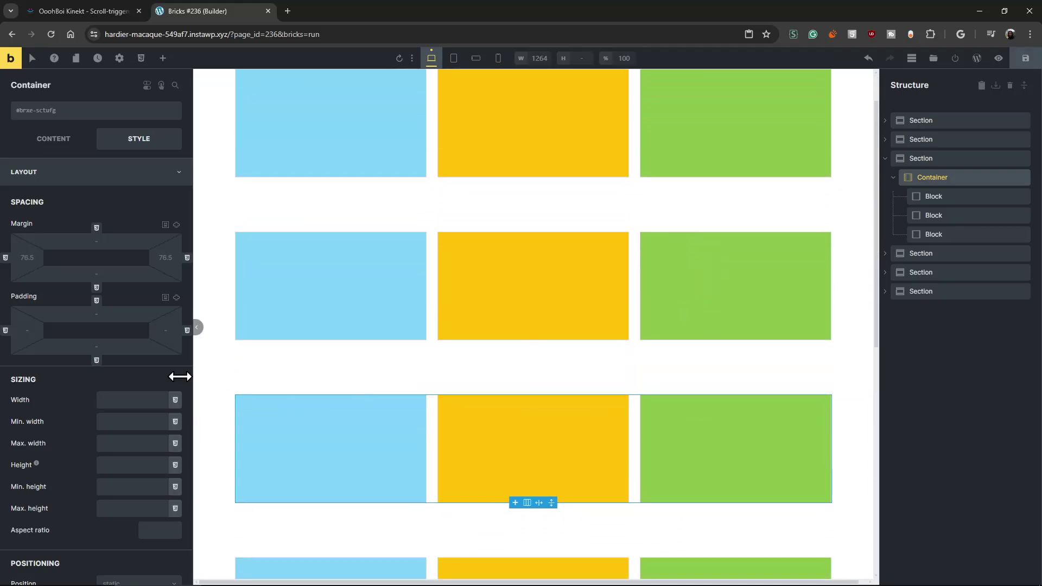
pyautogui.click(125, 463)
pyautogui.write('550')
pyautogui.scroll(-3, 384, 389)
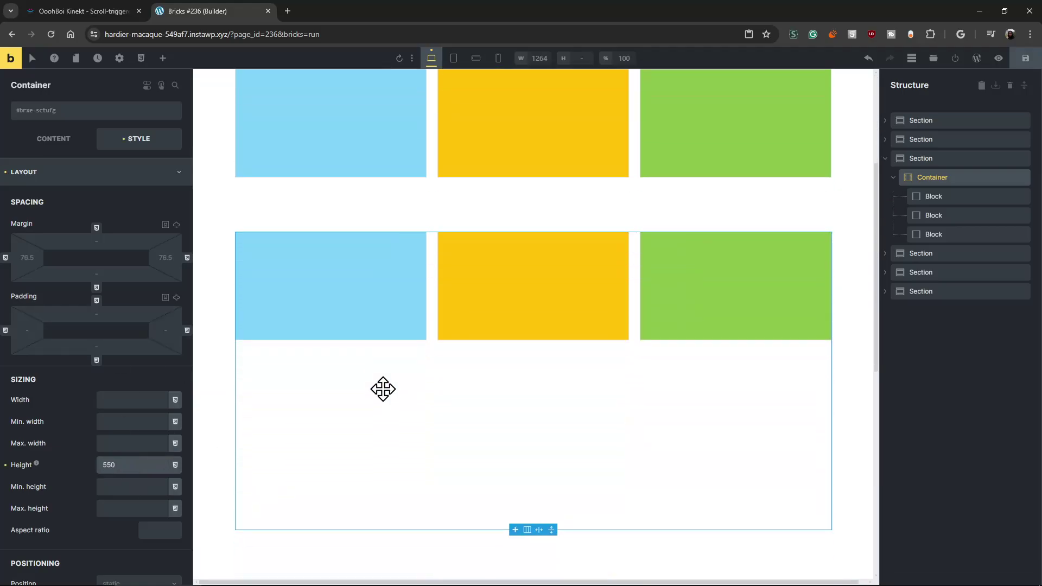
# - Set the first blue block's height to 100%
pyautogui.click(946, 197)
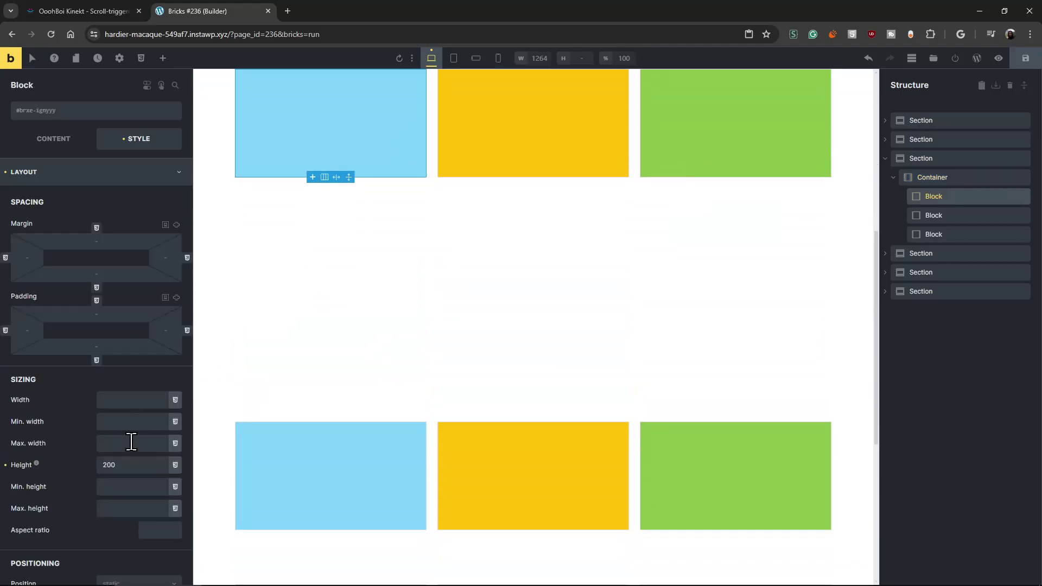
pyautogui.doubleClick(152, 472)
pyautogui.write('100%')
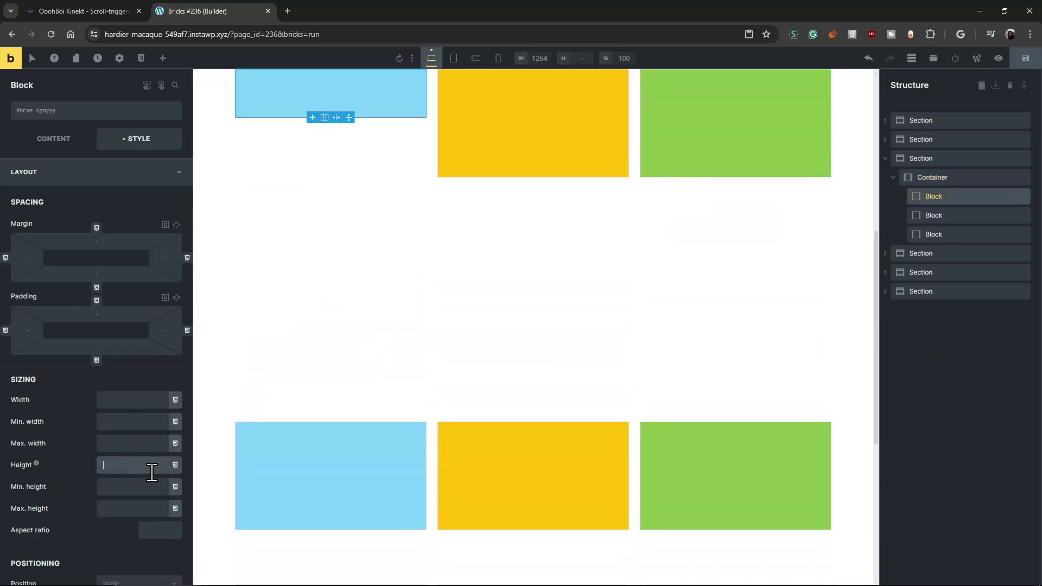
pyautogui.scroll(2, 599, 345)
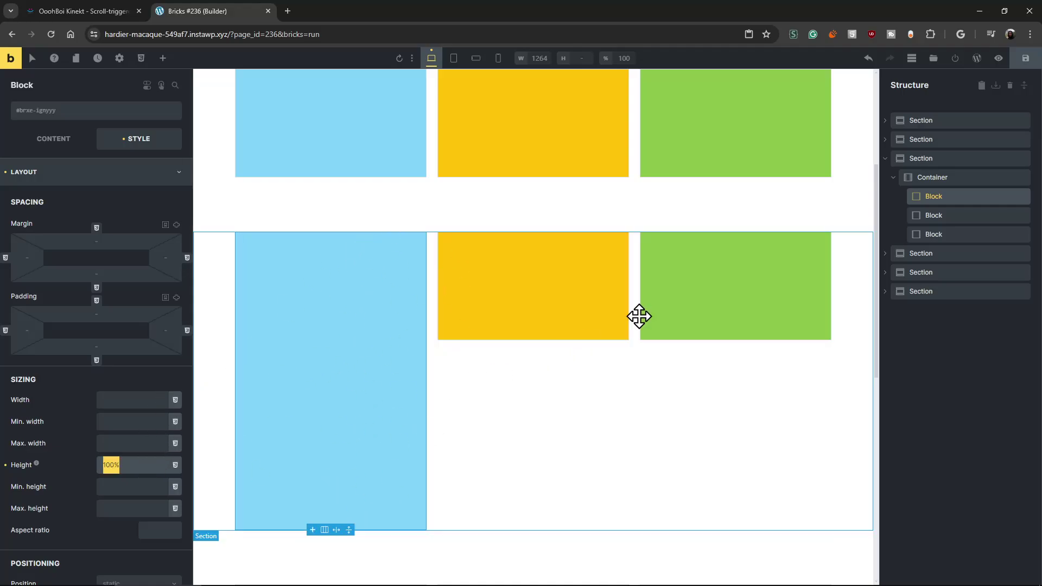
# - Try a container height of 100vh, then reset it to 550
pyautogui.click(946, 176)
pyautogui.doubleClick(122, 465)
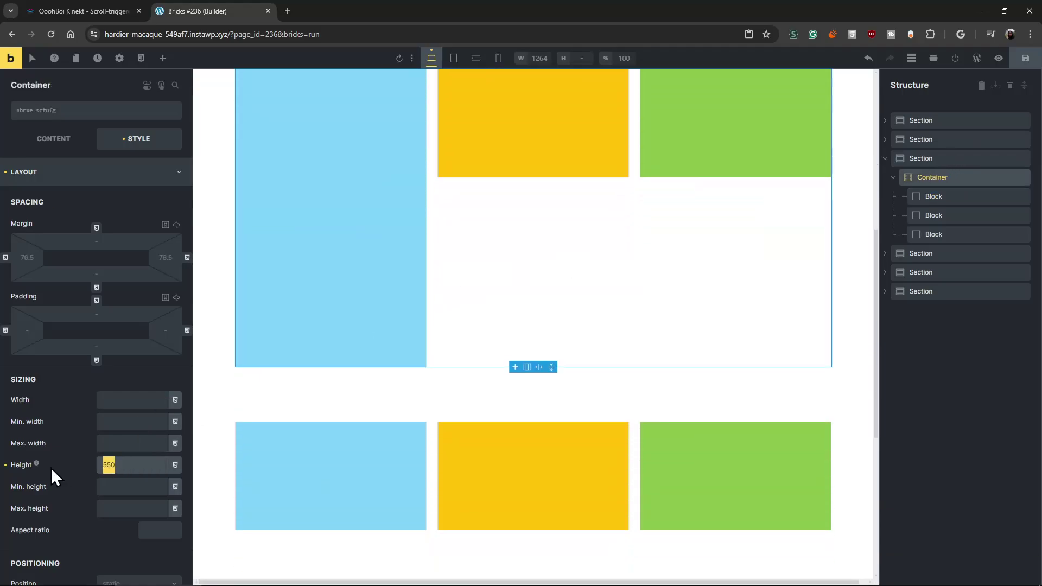
pyautogui.write('100vh')
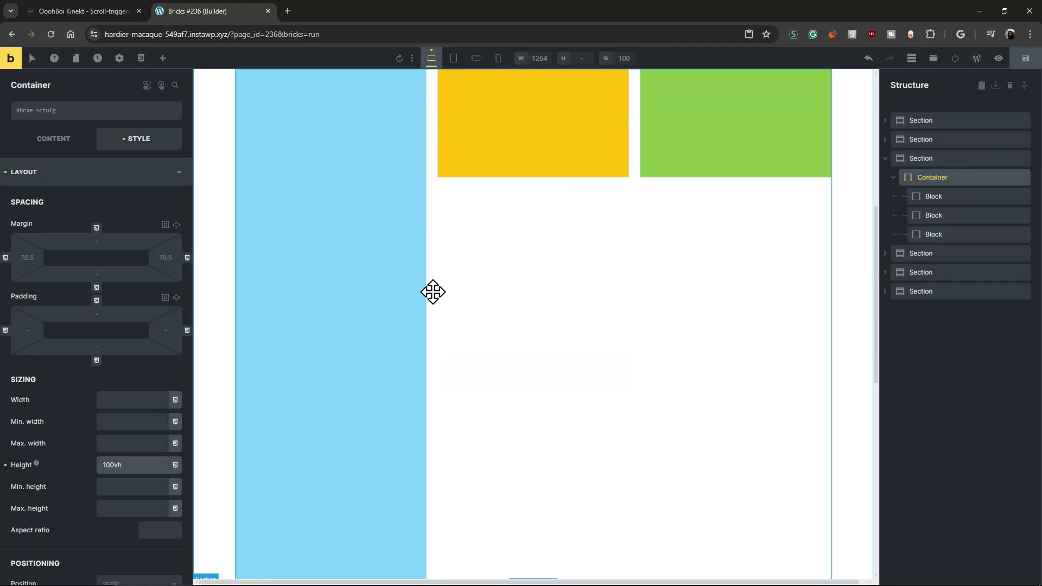
pyautogui.scroll(2, 433, 299)
pyautogui.scroll(-2, 432, 299)
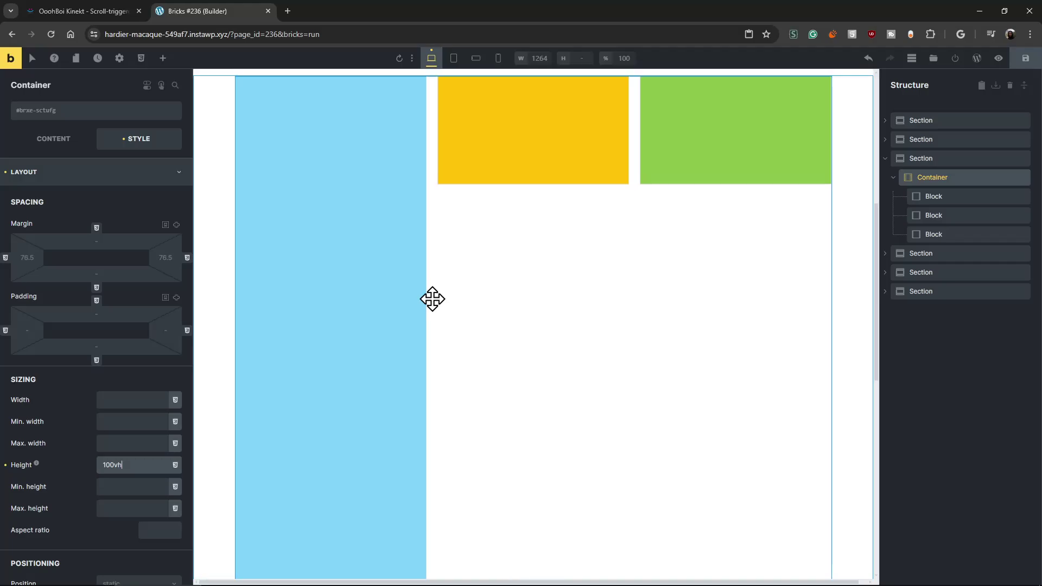
pyautogui.scroll(2, 433, 297)
pyautogui.moveTo(139, 478); pyautogui.dragTo(85, 476)
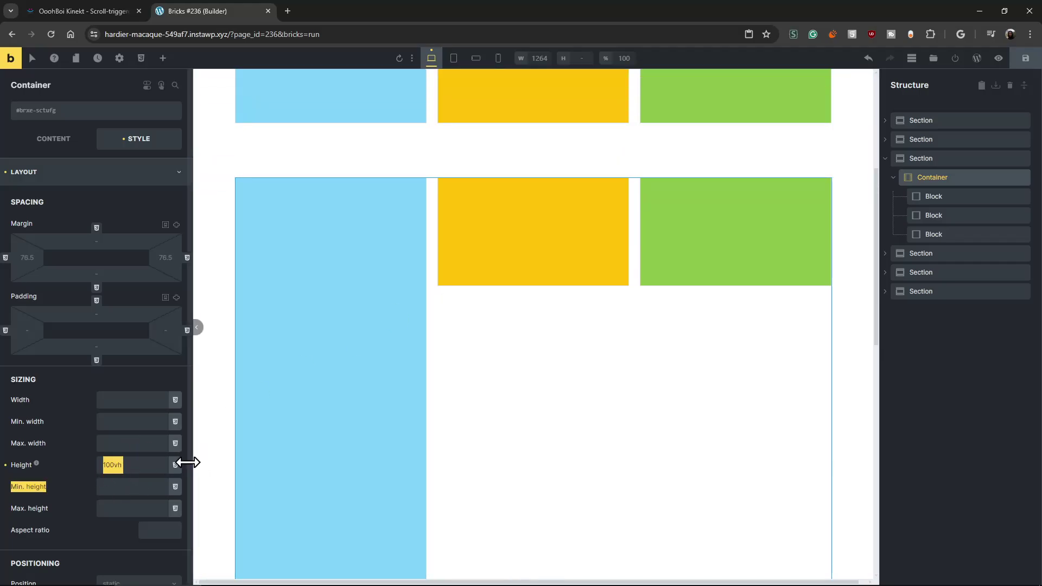
pyautogui.hotkey('ctrl', 'a')
pyautogui.click(140, 469)
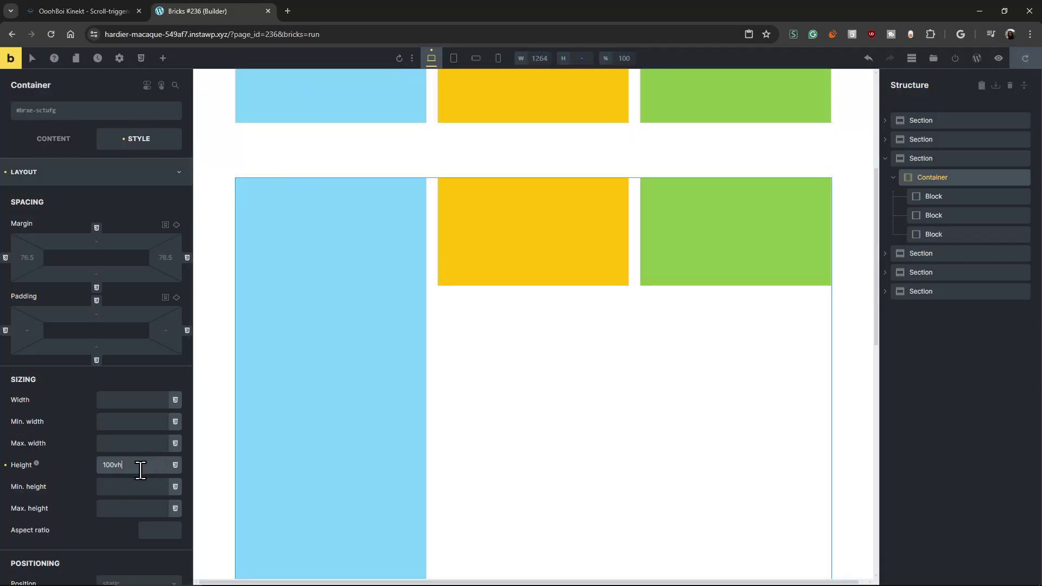
pyautogui.write('550')
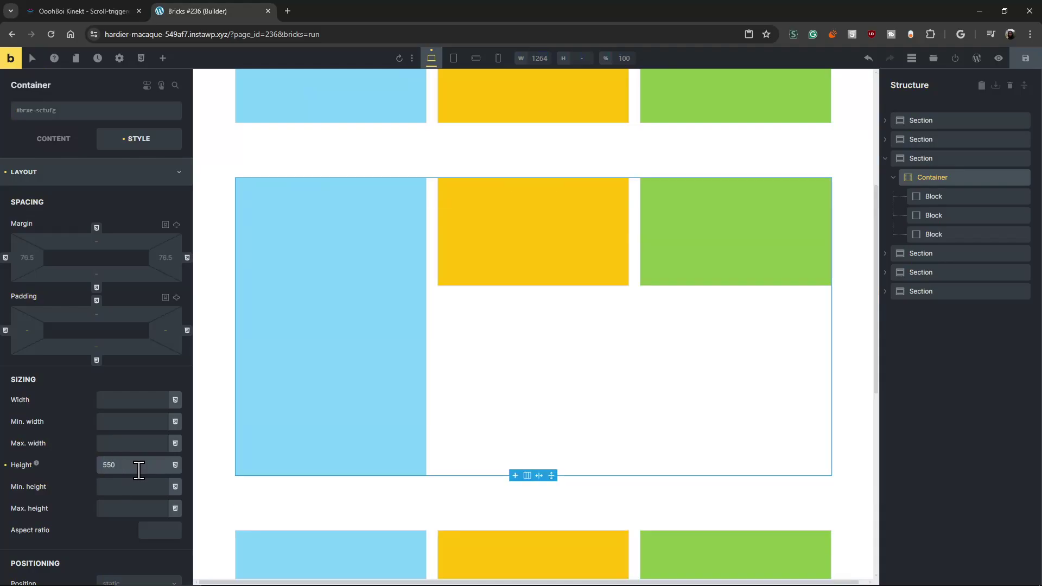
# - Set the orange and green blocks' heights to 100%
pyautogui.click(947, 196)
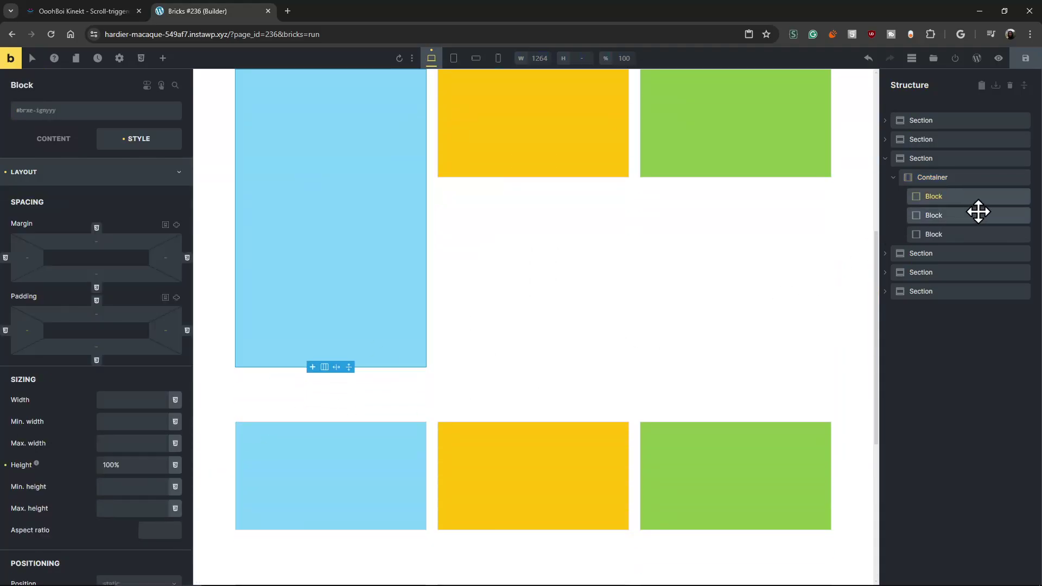
pyautogui.click(955, 216)
pyautogui.doubleClick(136, 465)
pyautogui.write('100%')
pyautogui.click(944, 234)
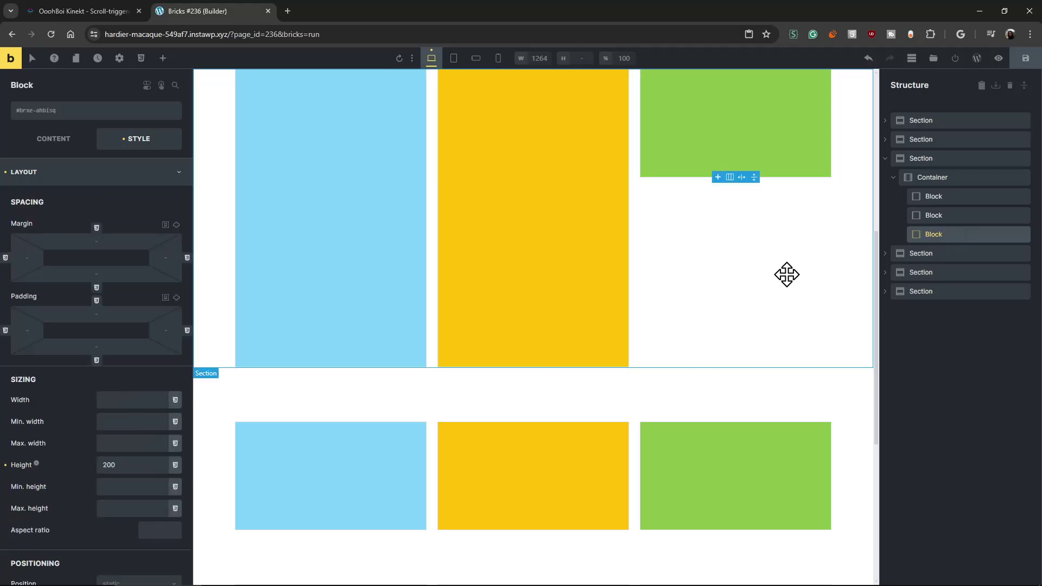
pyautogui.doubleClick(136, 465)
pyautogui.write('100%')
pyautogui.scroll(3, 668, 278)
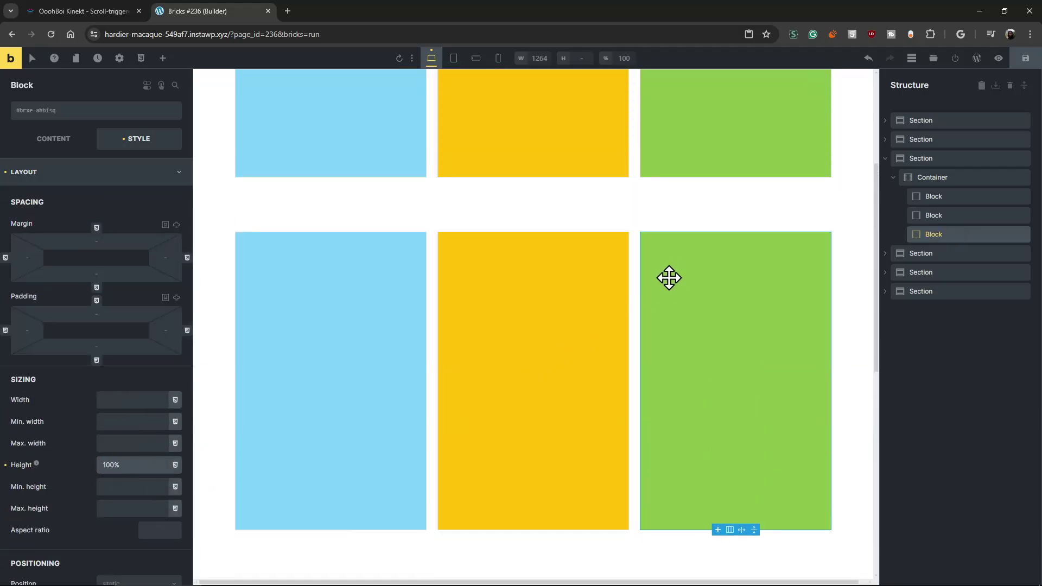
# - Review the height settings of the container and each of its three blocks
pyautogui.click(959, 182)
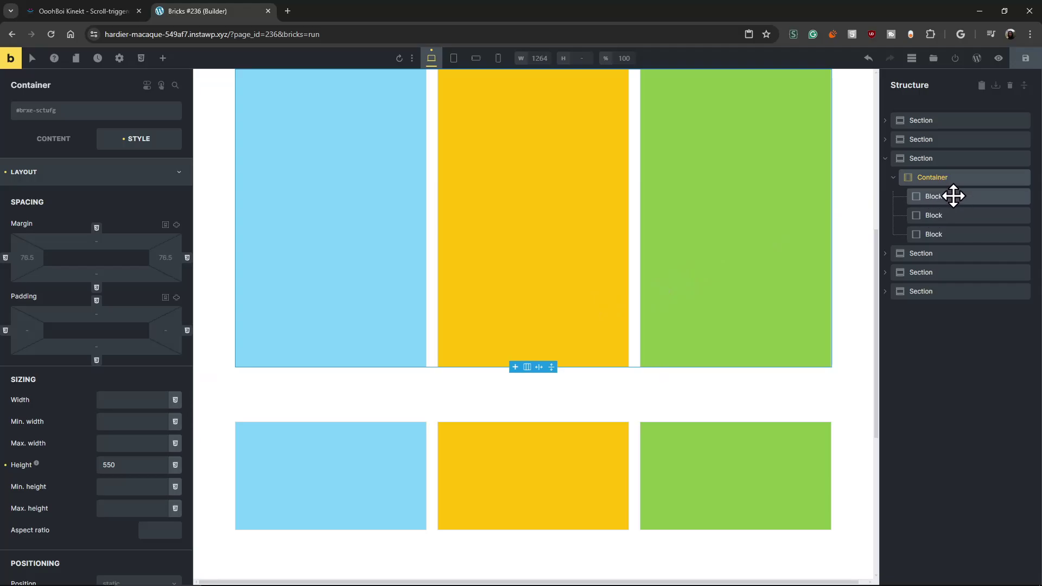
pyautogui.click(954, 196)
pyautogui.click(946, 213)
pyautogui.click(949, 234)
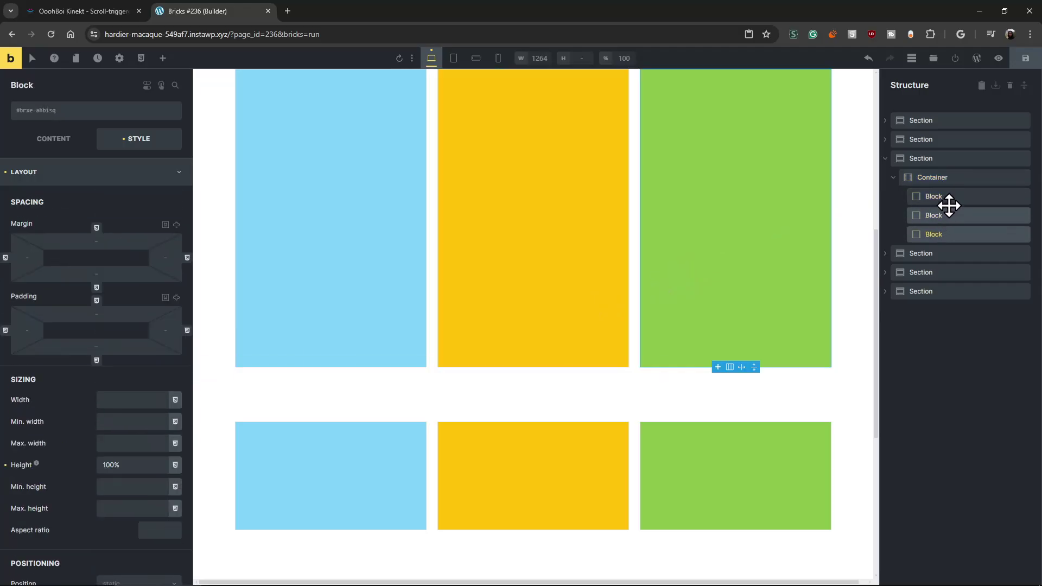
pyautogui.click(953, 193)
pyautogui.click(902, 184)
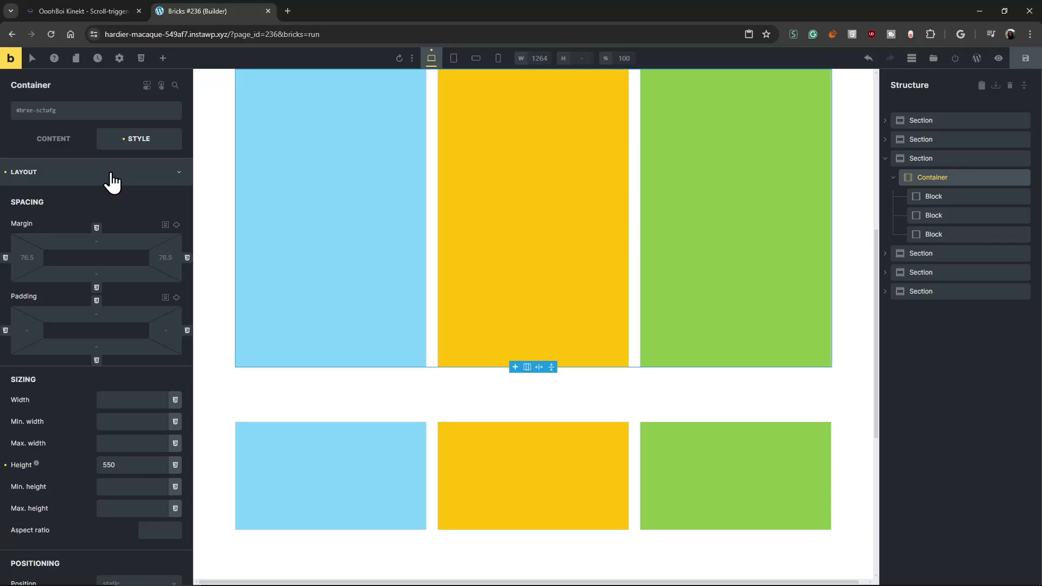
# - Activate OoohBoi Kinekt on the third row's container with the From - To animation type
pyautogui.click(112, 175)
pyautogui.click(104, 421)
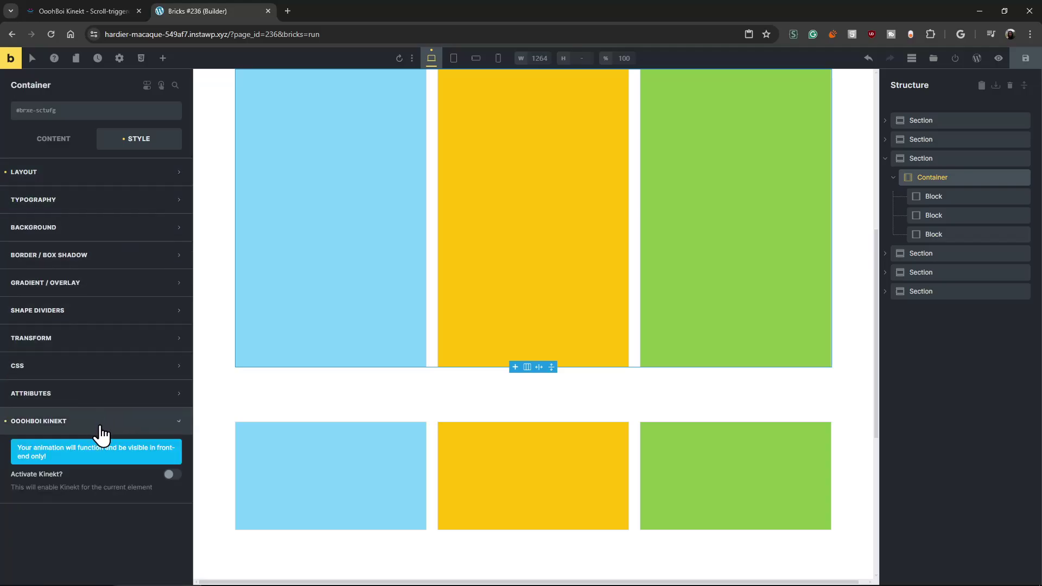
pyautogui.click(172, 475)
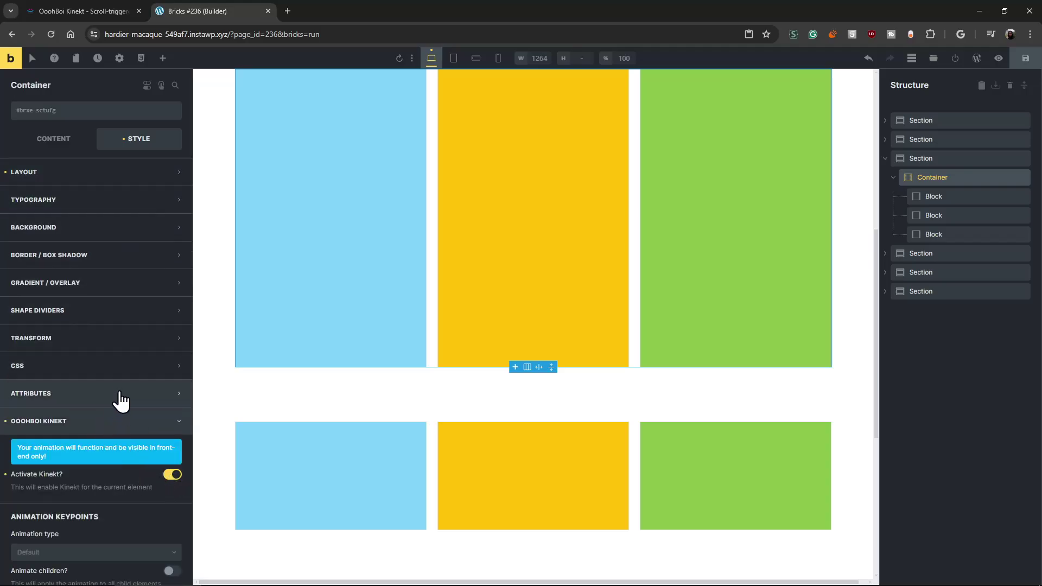
pyautogui.scroll(-1, 121, 400)
pyautogui.click(98, 533)
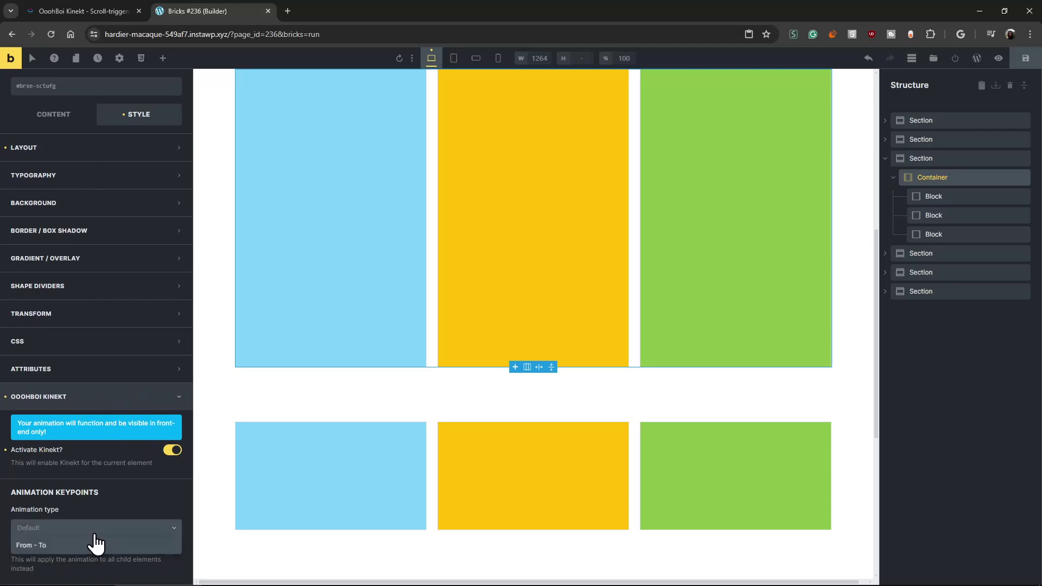
pyautogui.click(52, 547)
pyautogui.scroll(-5, 119, 467)
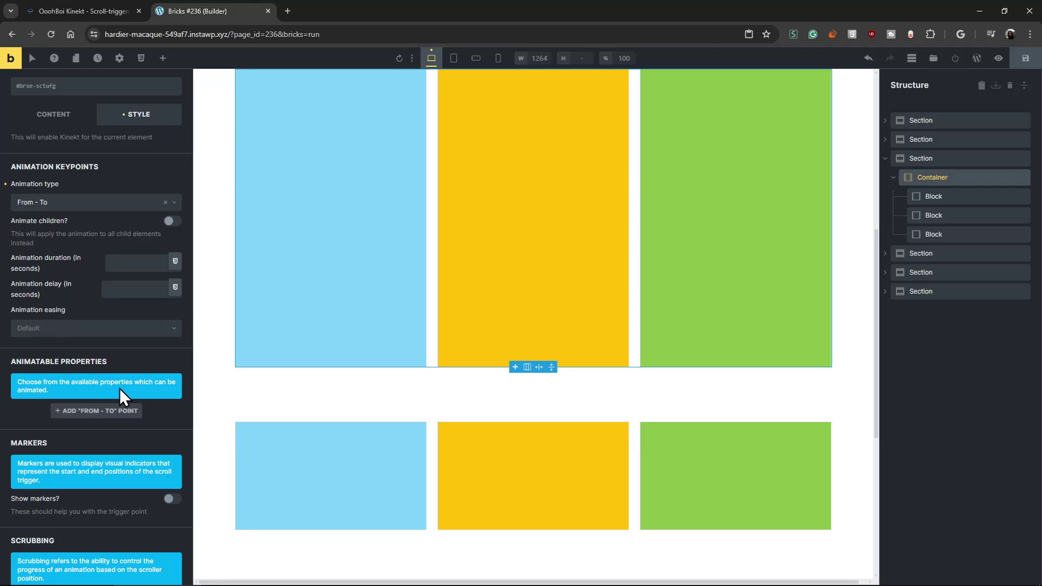
# - Add a From - To point that animates the container's Opacity from 0 to 1
pyautogui.scroll(-2, 119, 389)
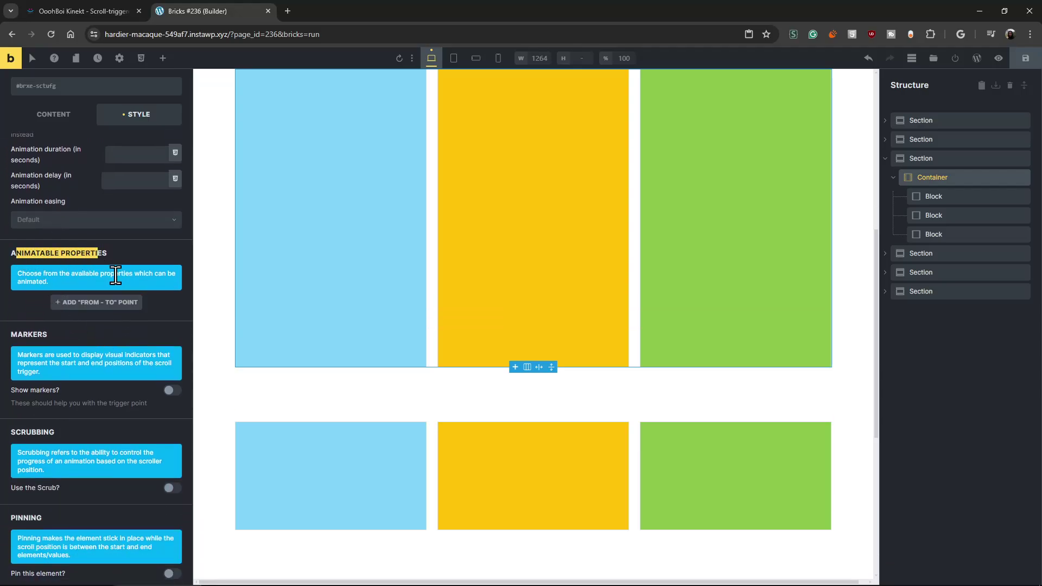
pyautogui.click(158, 298)
pyautogui.scroll(1, 145, 326)
pyautogui.click(126, 352)
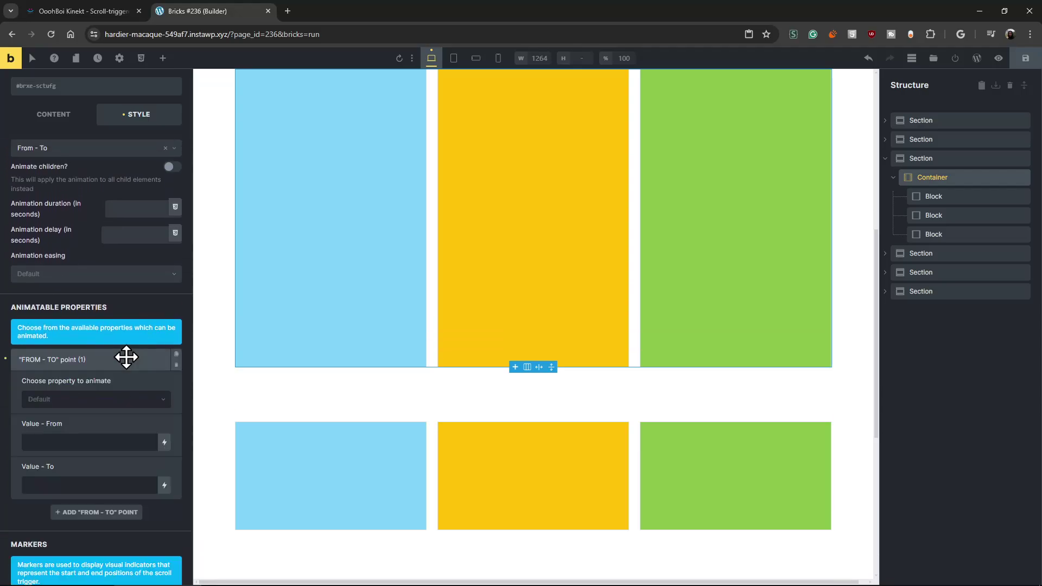
pyautogui.click(97, 401)
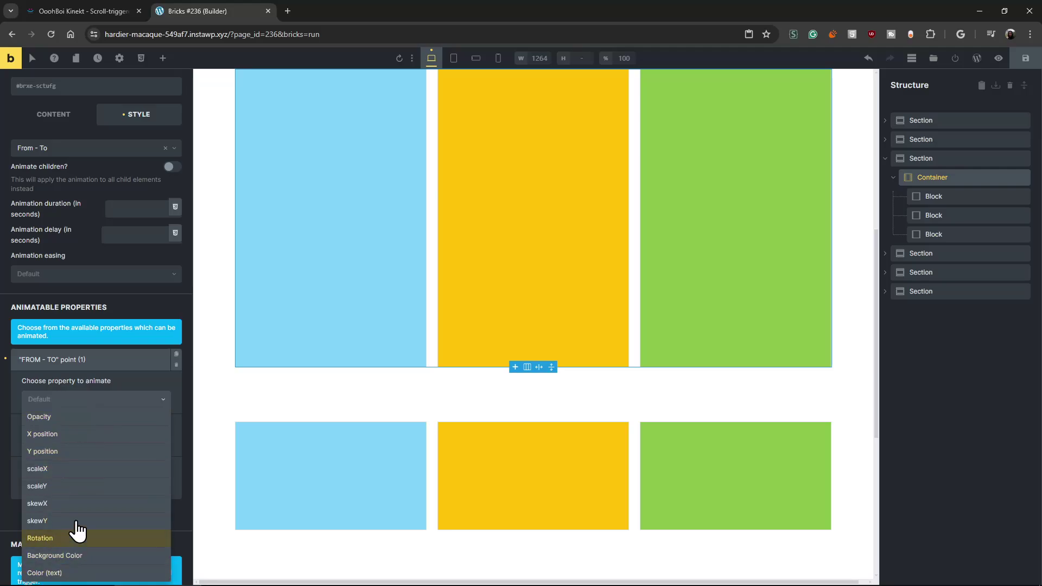
pyautogui.click(72, 423)
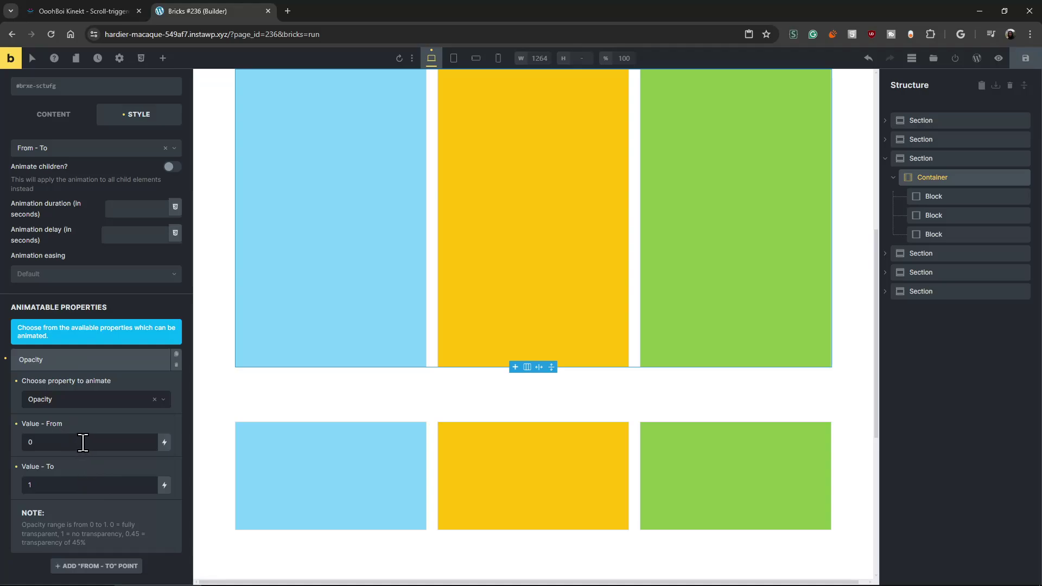
pyautogui.click(98, 359)
pyautogui.scroll(3, 143, 392)
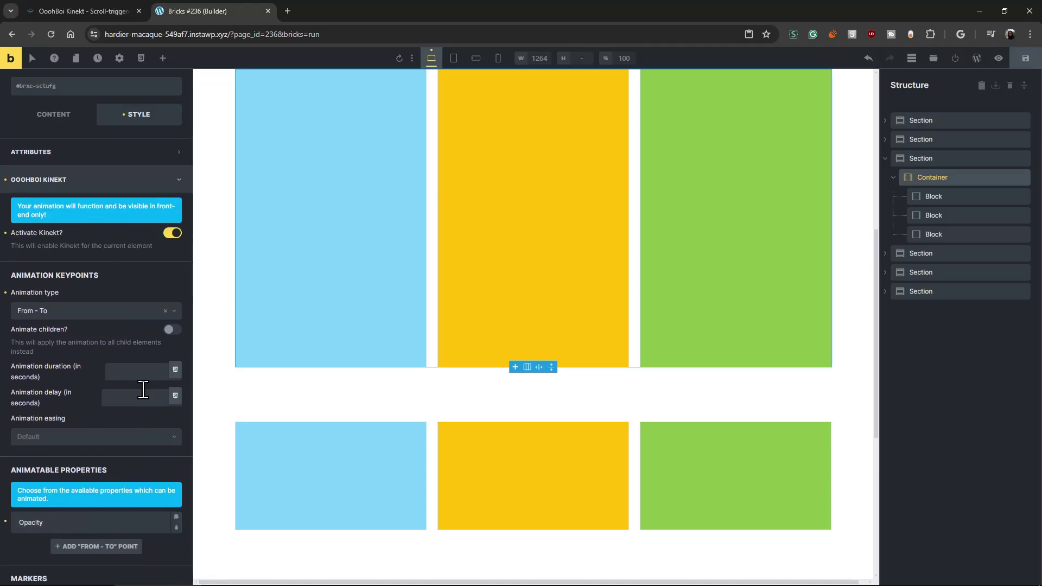
pyautogui.scroll(-5, 130, 389)
pyautogui.scroll(5, 128, 396)
pyautogui.scroll(-2, 60, 383)
pyautogui.scroll(2, 60, 363)
pyautogui.scroll(-5, 77, 365)
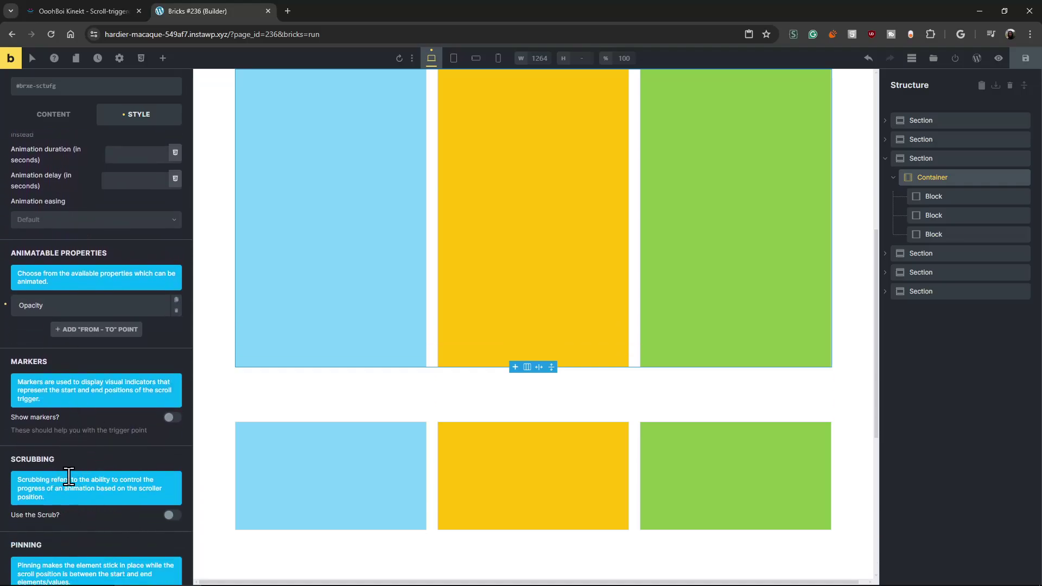
pyautogui.scroll(1, 70, 476)
pyautogui.scroll(2, 71, 482)
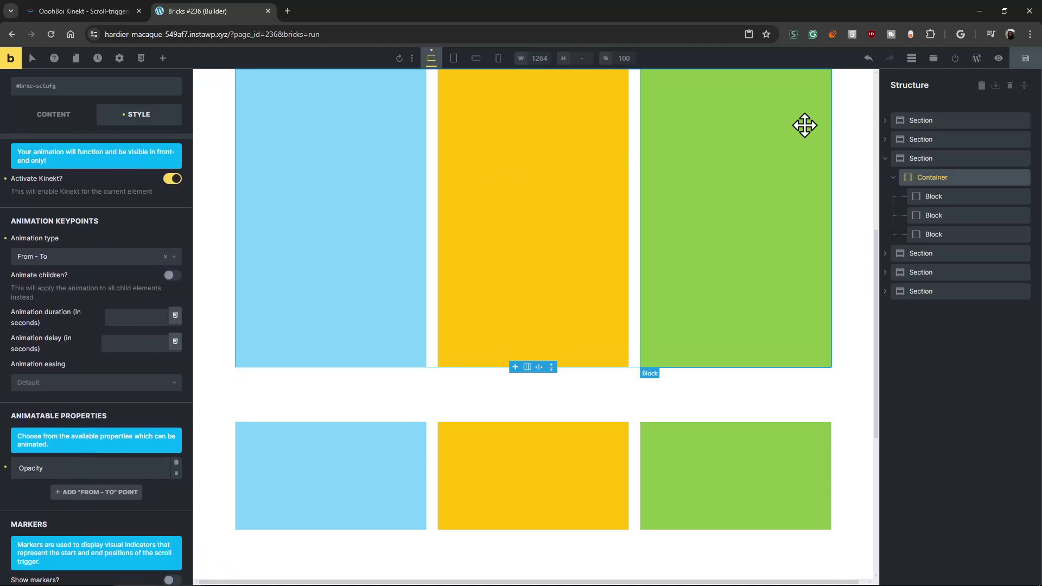
# - Save the page and scroll its front-end preview to watch the row
pyautogui.click(1025, 58)
pyautogui.click(13, 58)
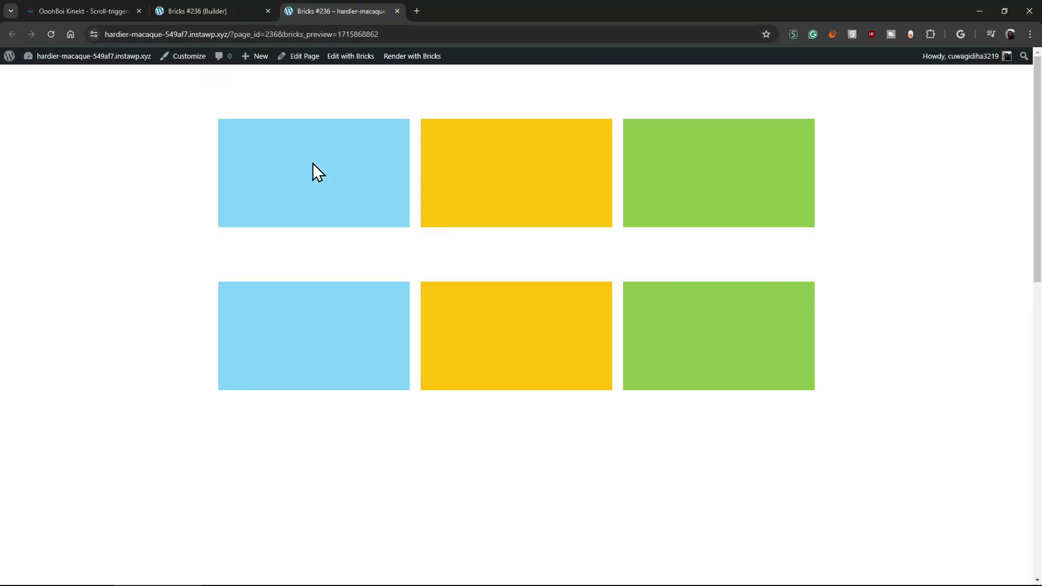
pyautogui.scroll(-2, 247, 263)
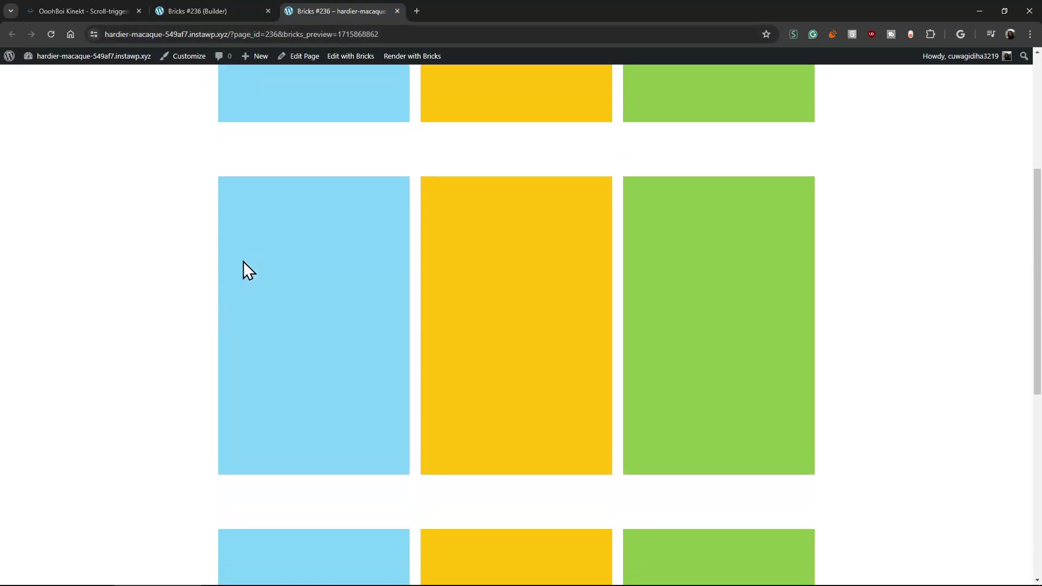
pyautogui.scroll(1, 243, 261)
pyautogui.scroll(-1, 243, 262)
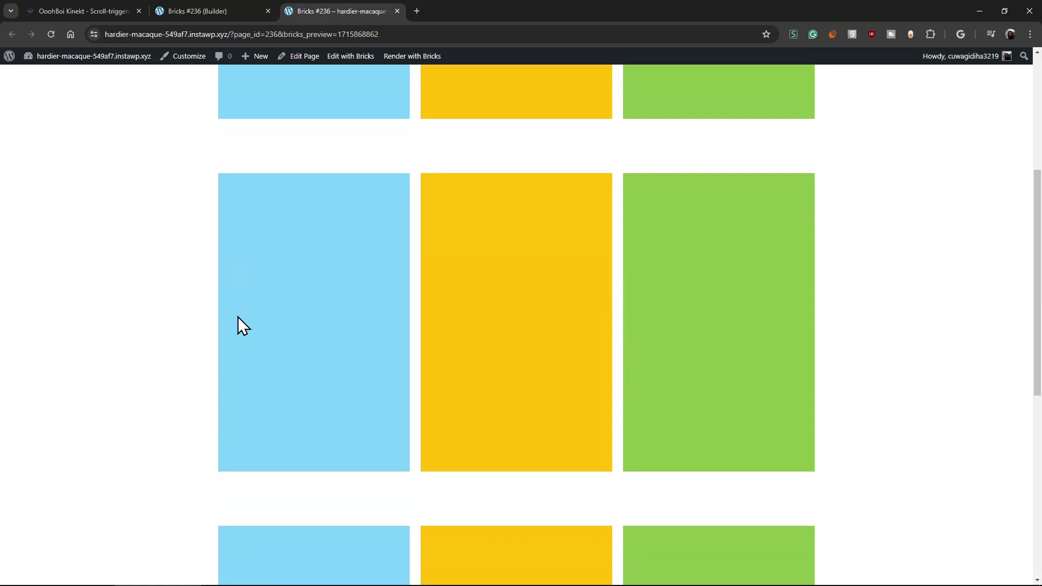
# - Inspect the three-block container in DevTools while scrolling to watch its opacity change
pyautogui.hotkey('ctrl', 'shift', 'i')
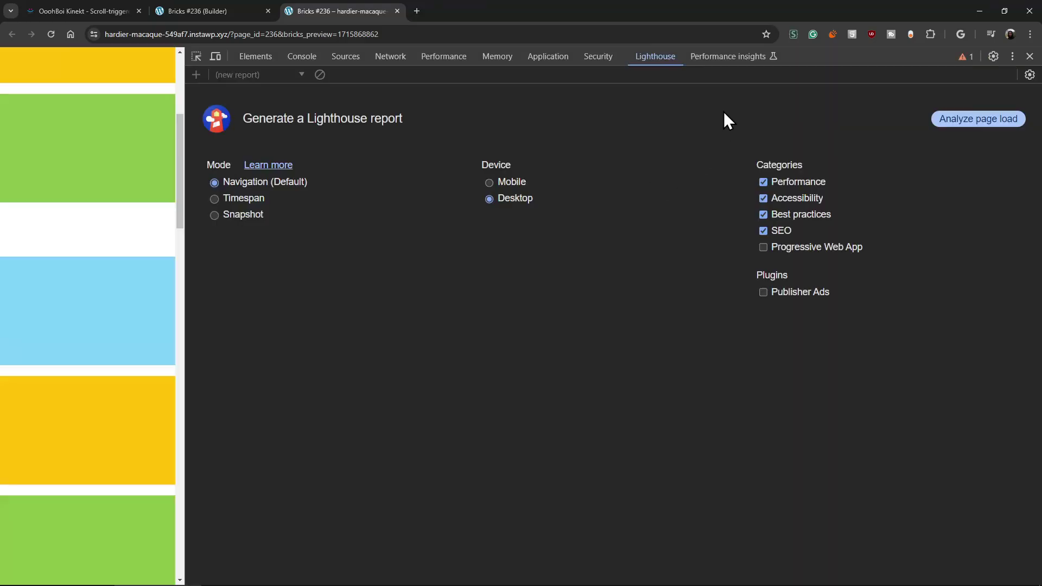
pyautogui.moveTo(186, 174); pyautogui.dragTo(798, 75)
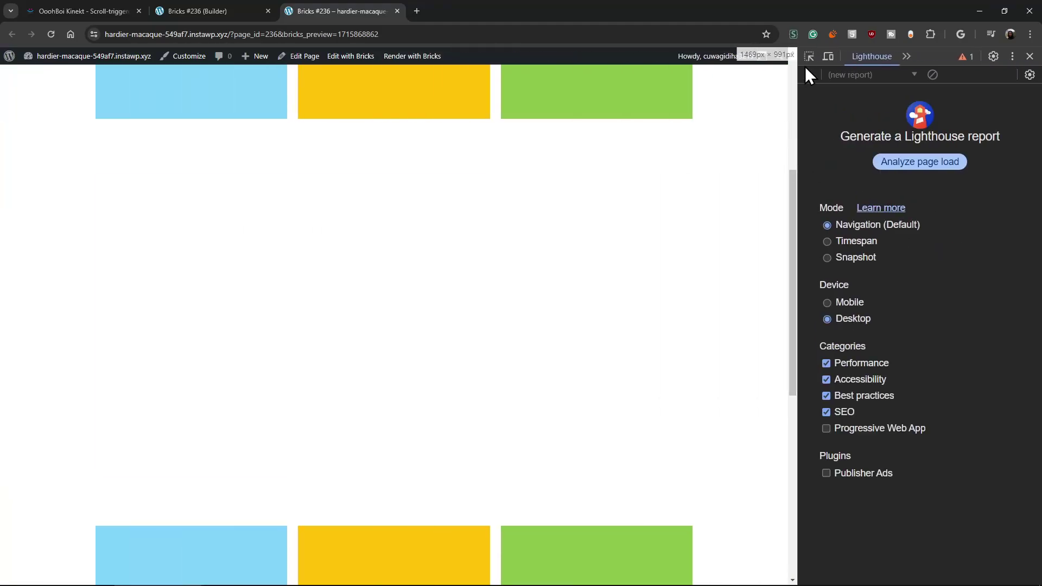
pyautogui.click(811, 56)
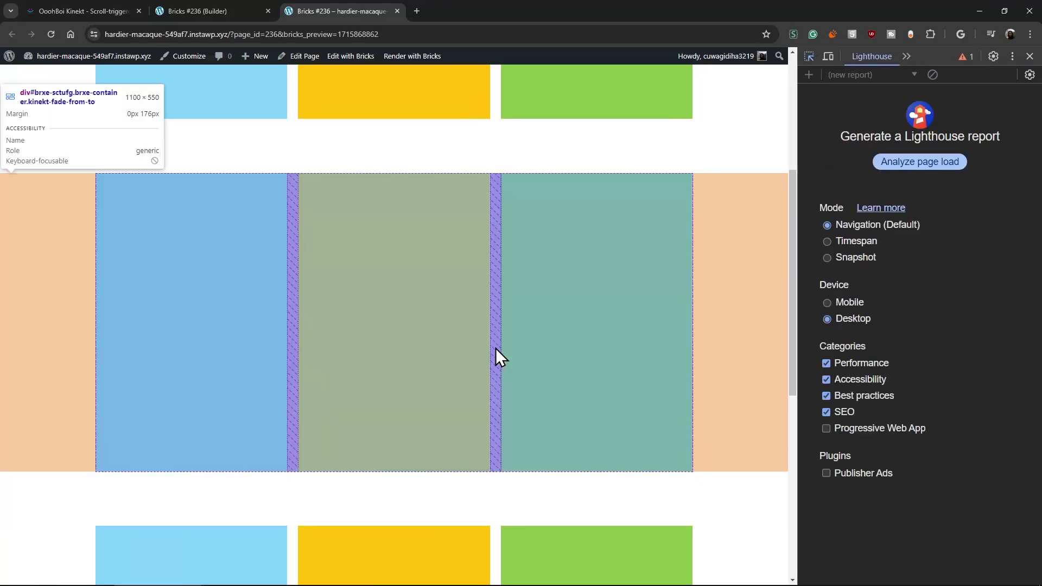
pyautogui.click(495, 350)
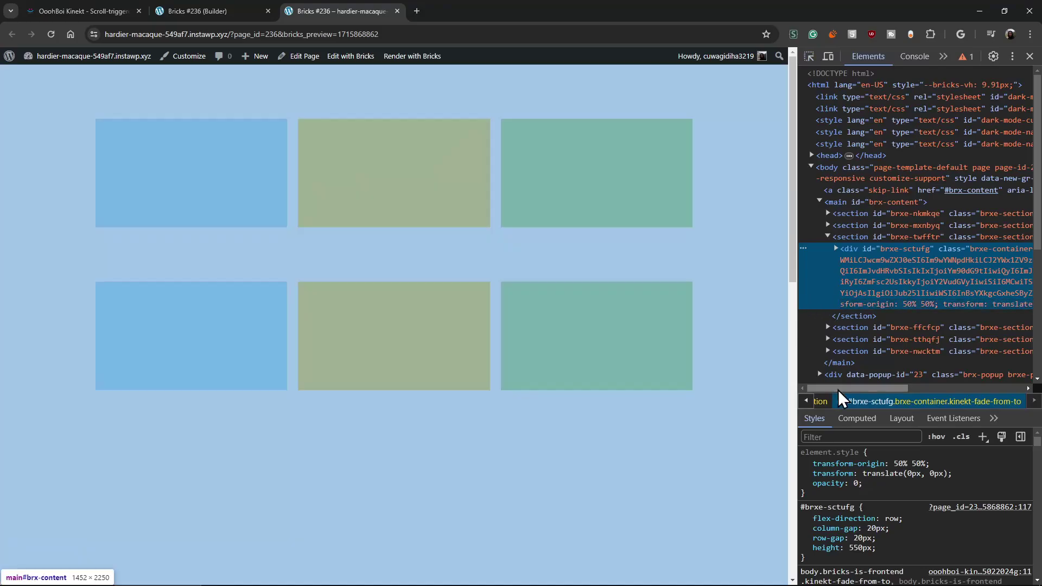
pyautogui.moveTo(856, 389); pyautogui.dragTo(906, 388)
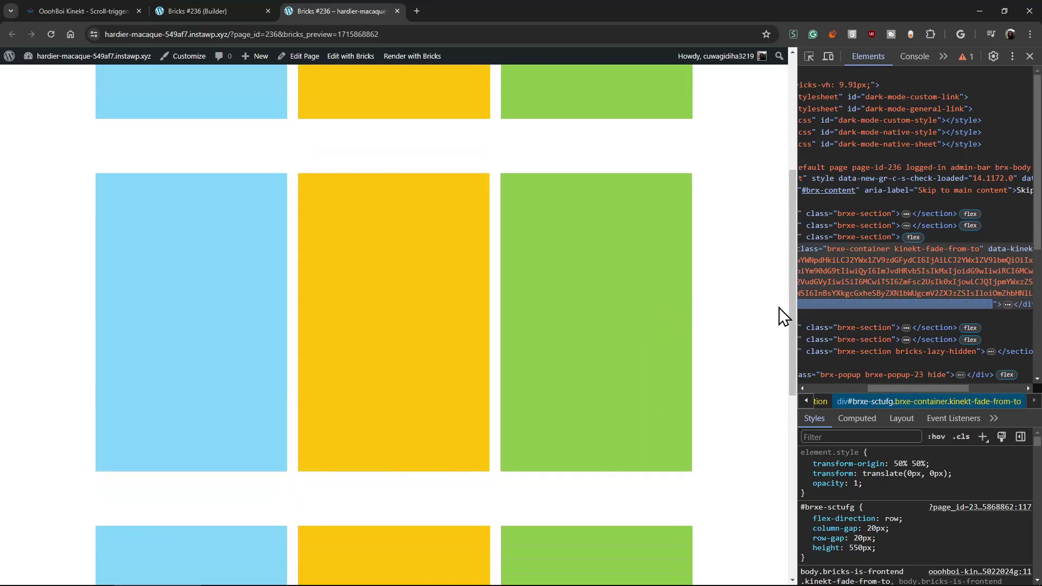
pyautogui.scroll(2, 546, 309)
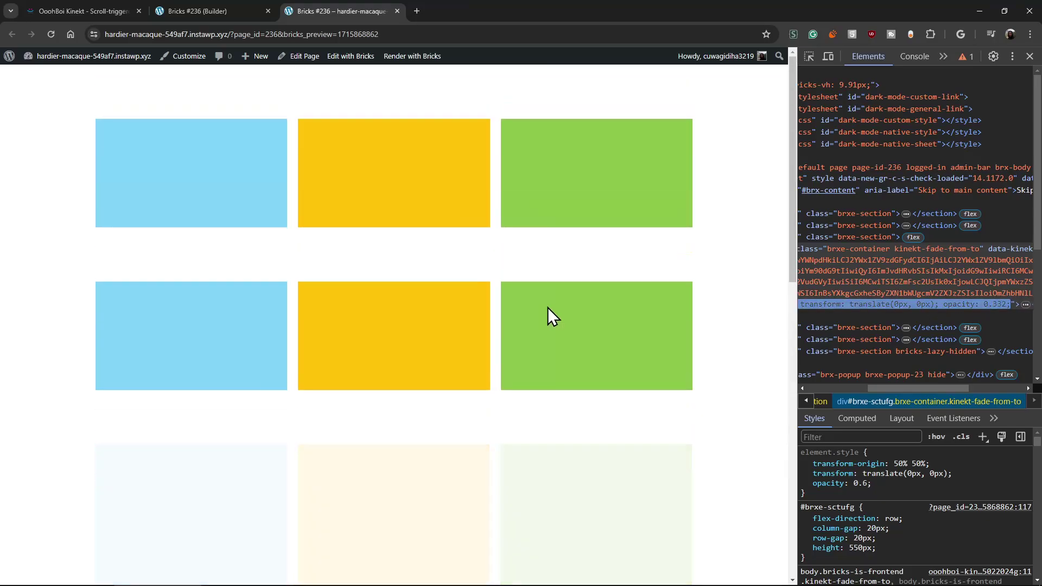
pyautogui.scroll(-5, 662, 321)
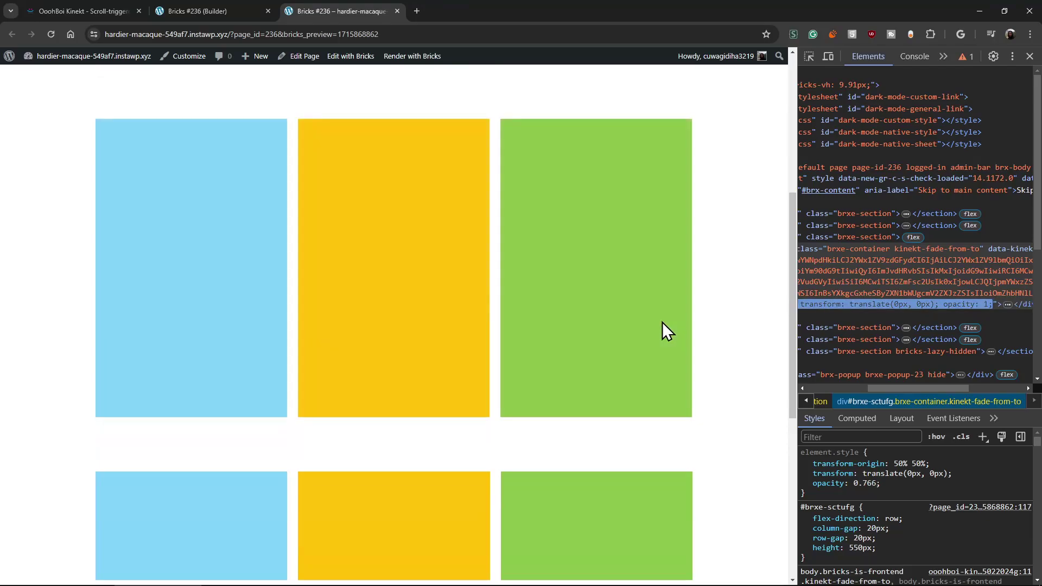
pyautogui.scroll(5, 662, 322)
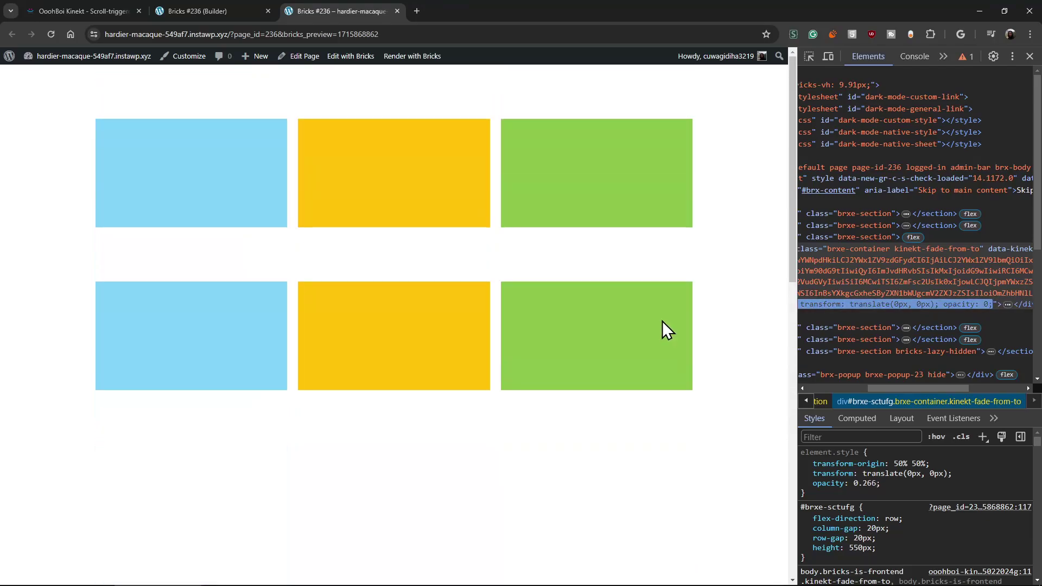
pyautogui.scroll(-5, 663, 320)
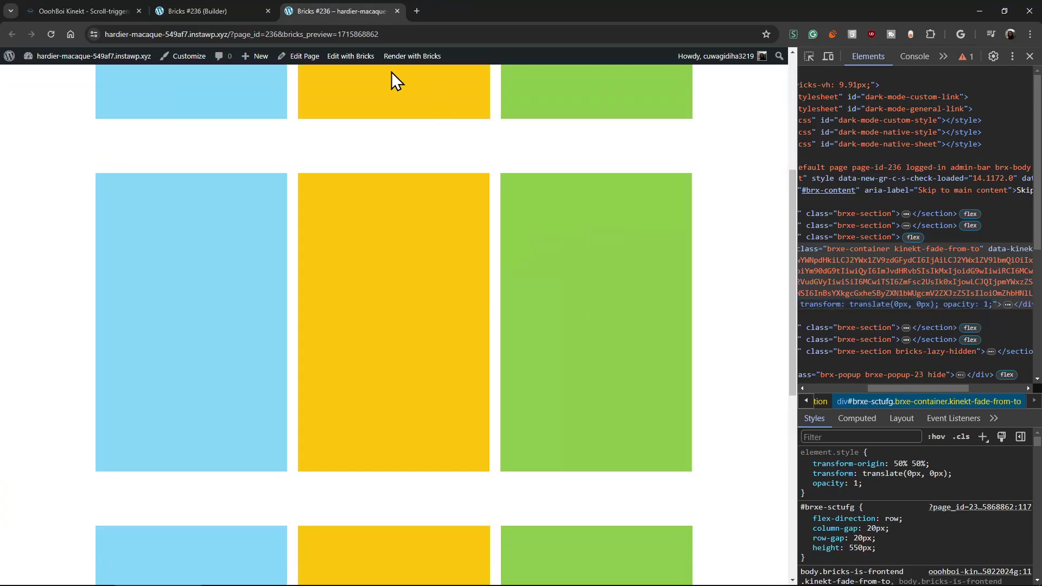
# - Scroll the live preview again to confirm the row fades in to full opacity
pyautogui.click(195, 8)
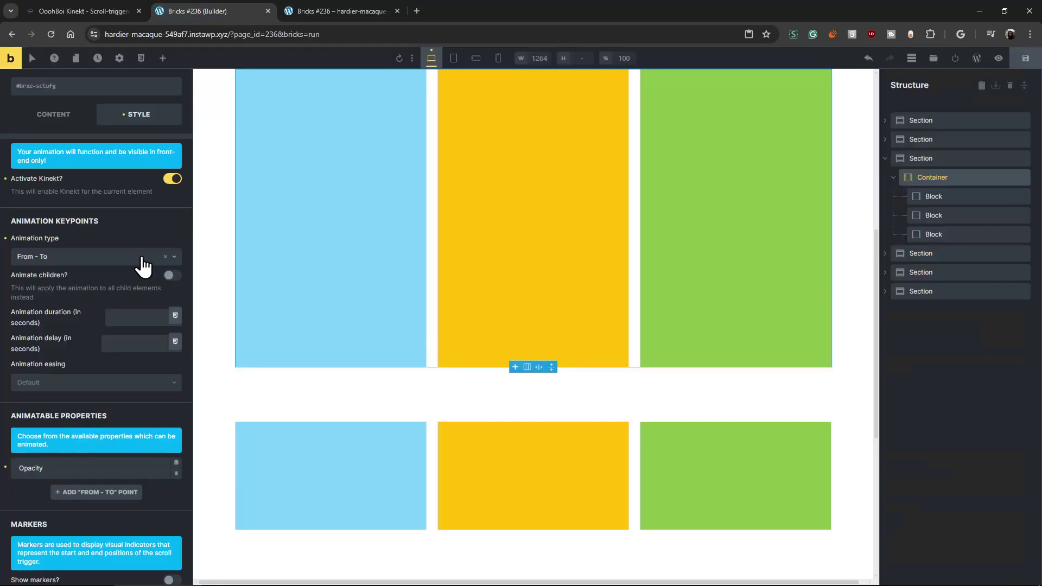
pyautogui.click(350, 11)
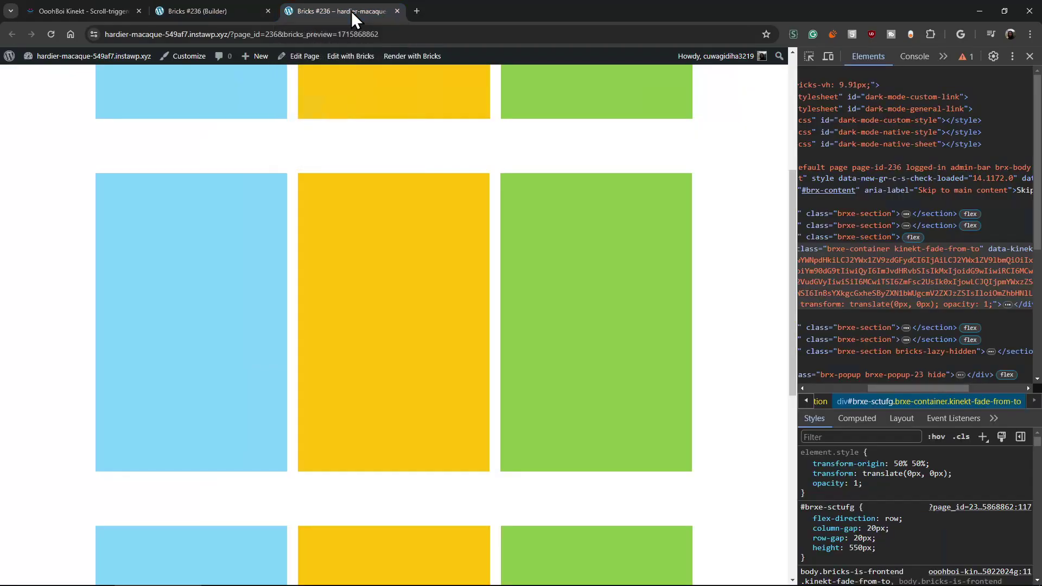
pyautogui.scroll(2, 587, 360)
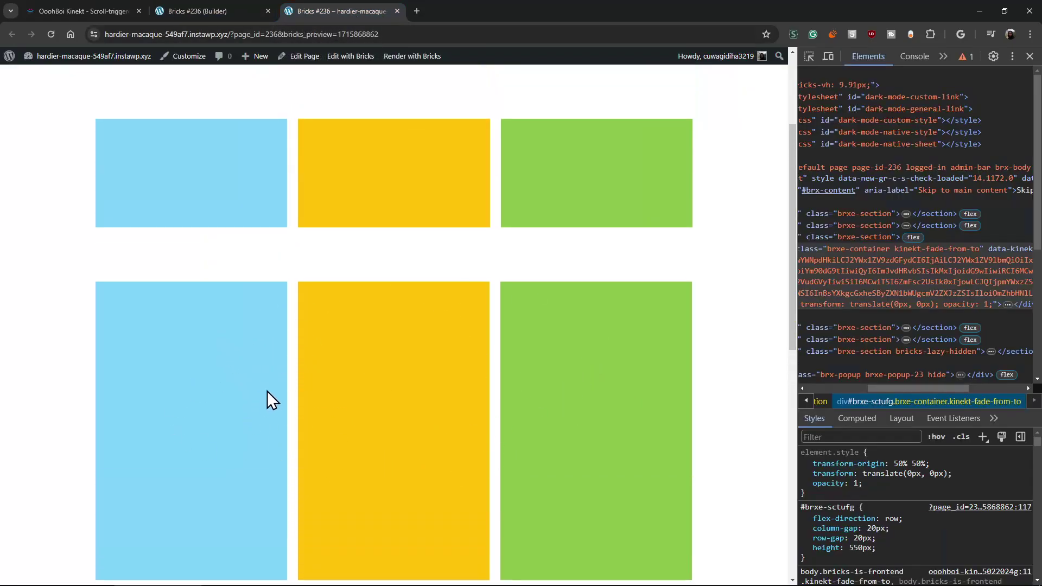
pyautogui.scroll(-1, 418, 379)
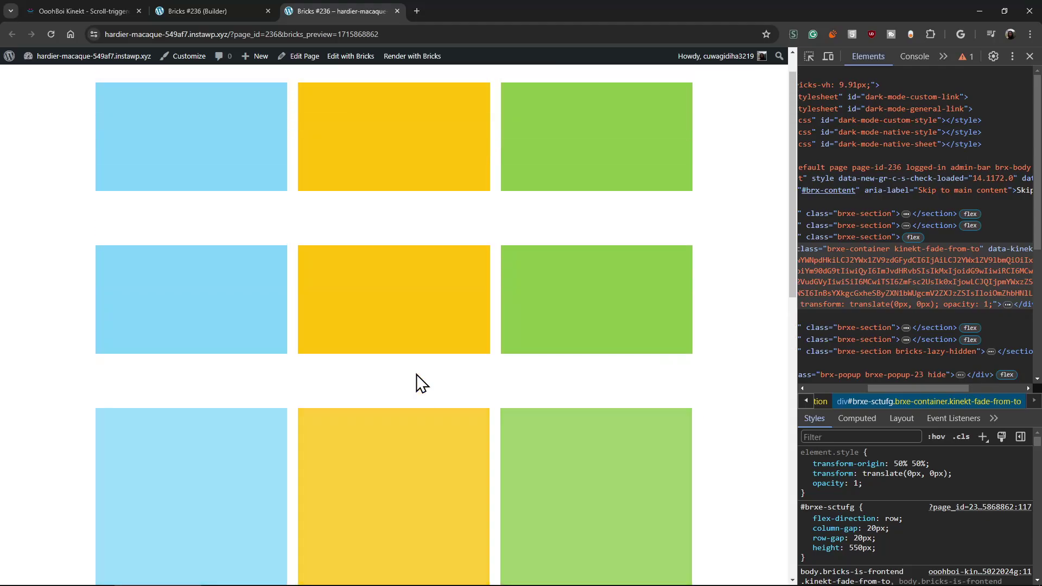
pyautogui.scroll(1, 418, 375)
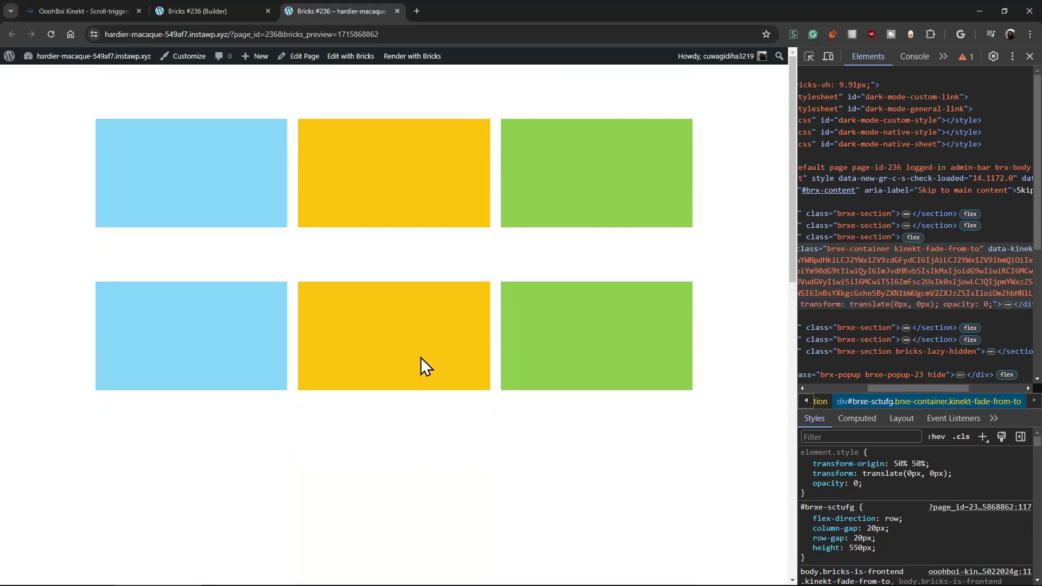
pyautogui.scroll(-1, 421, 356)
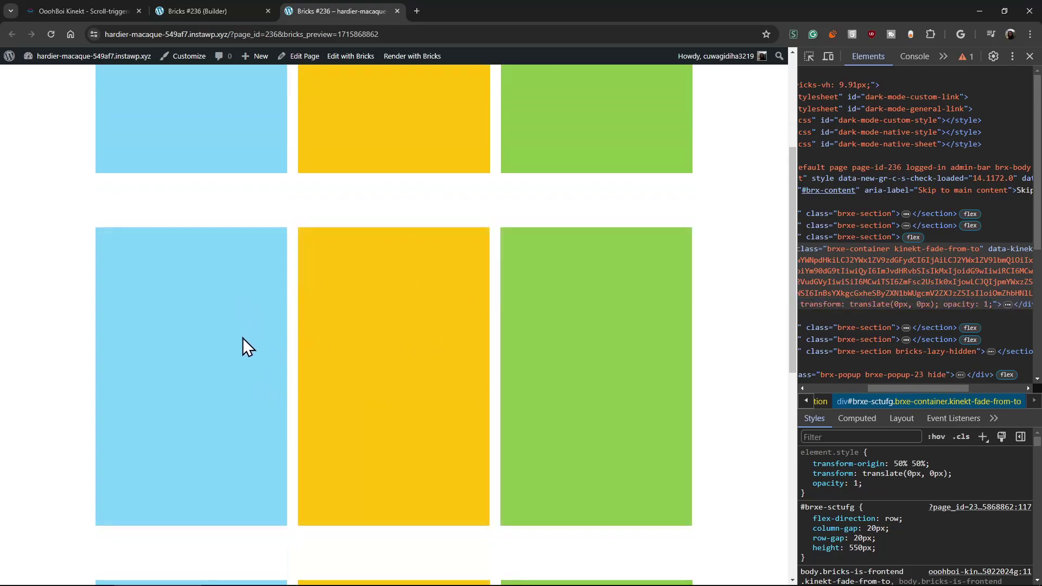
# - Turn on 'Animate children?' for the container and reselect it
pyautogui.click(240, 19)
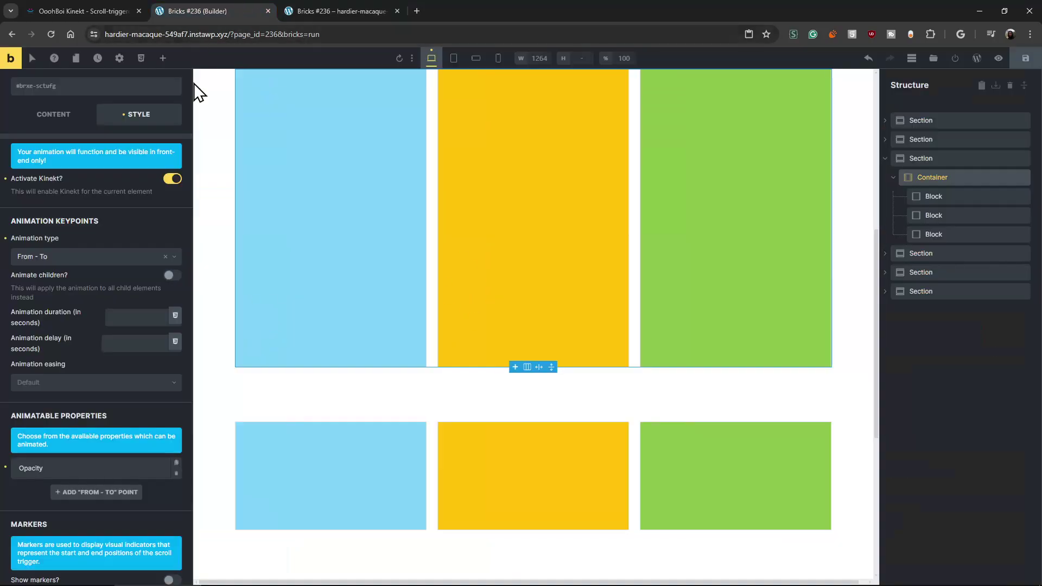
pyautogui.click(169, 275)
pyautogui.click(934, 197)
pyautogui.click(936, 214)
pyautogui.moveTo(934, 233); pyautogui.dragTo(932, 186)
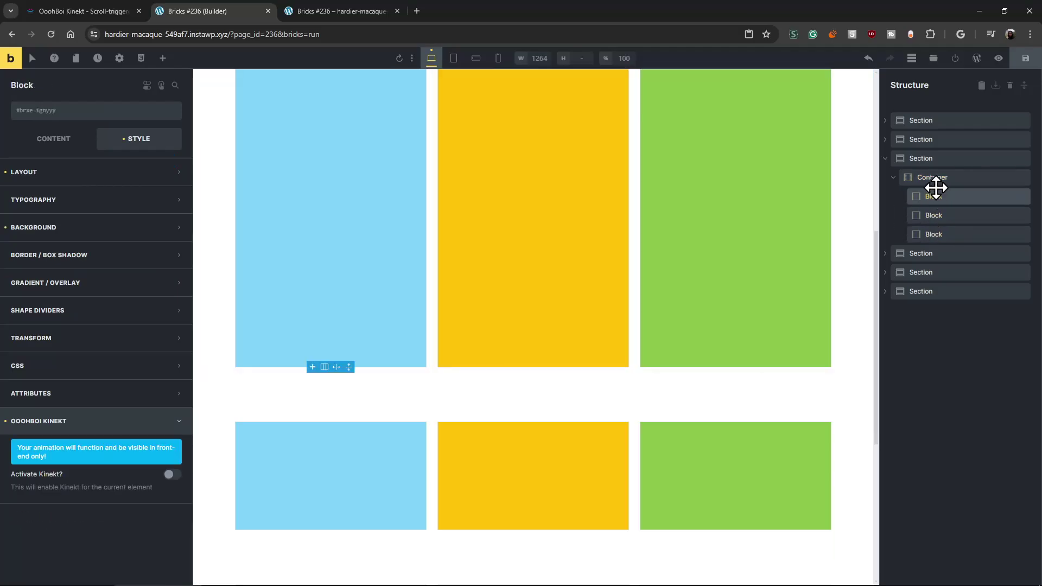
pyautogui.click(932, 178)
pyautogui.scroll(-5, 116, 392)
pyautogui.scroll(-2, 116, 392)
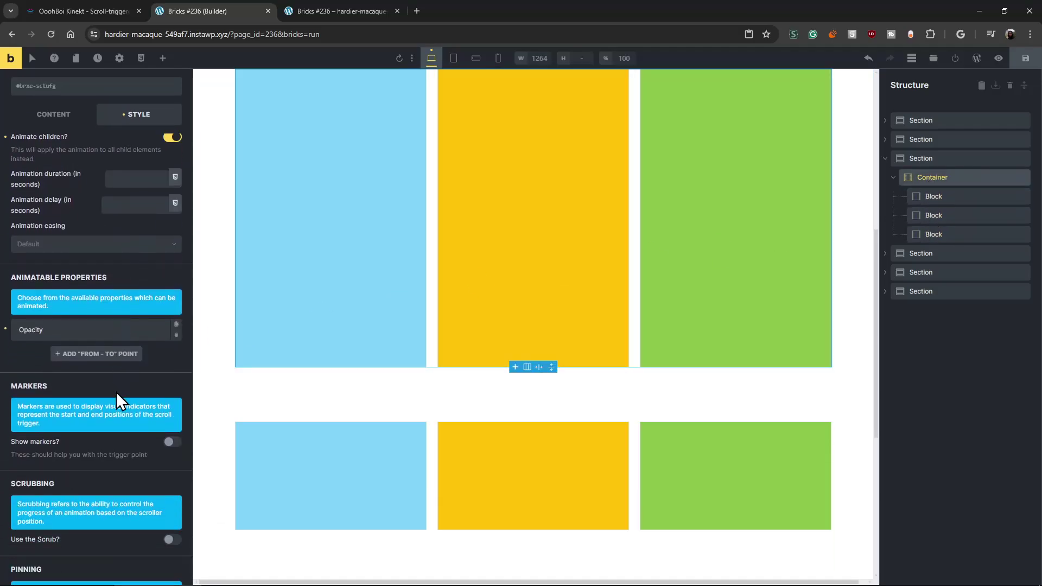
pyautogui.scroll(4, 116, 392)
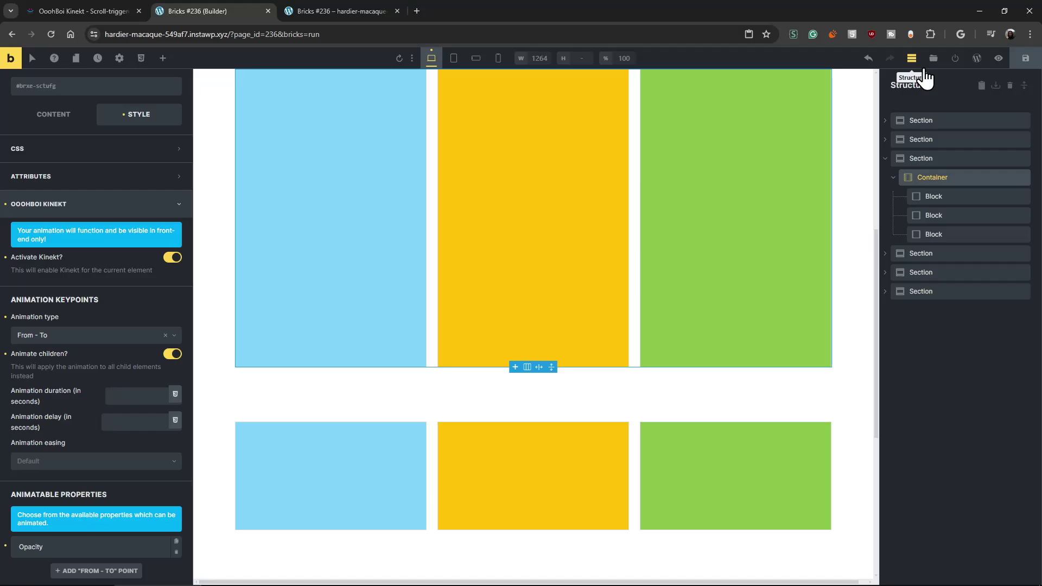
# - Save the page and reload the front-end preview
pyautogui.click(1025, 58)
pyautogui.click(341, 11)
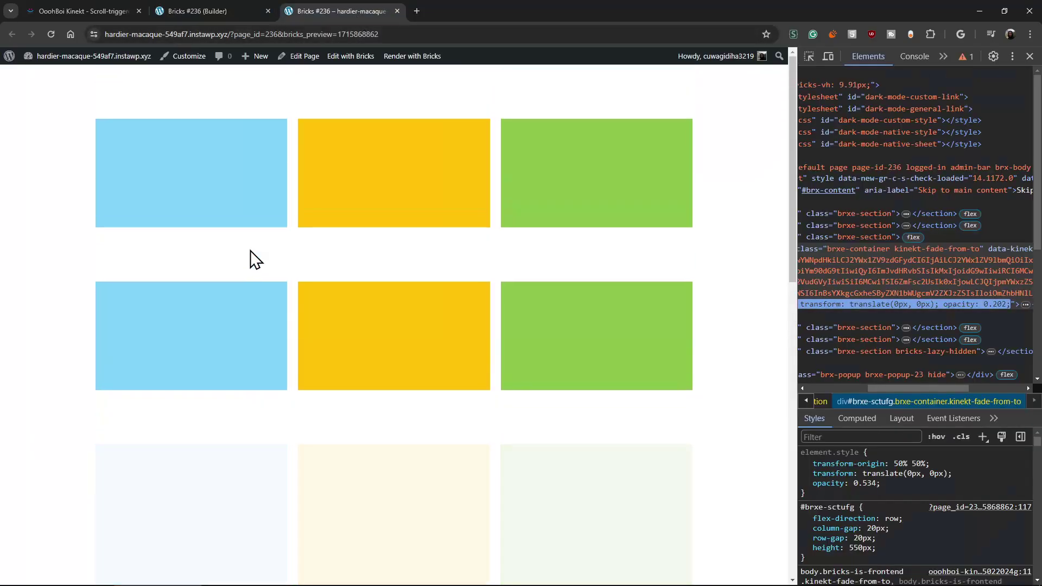
pyautogui.press('F5')
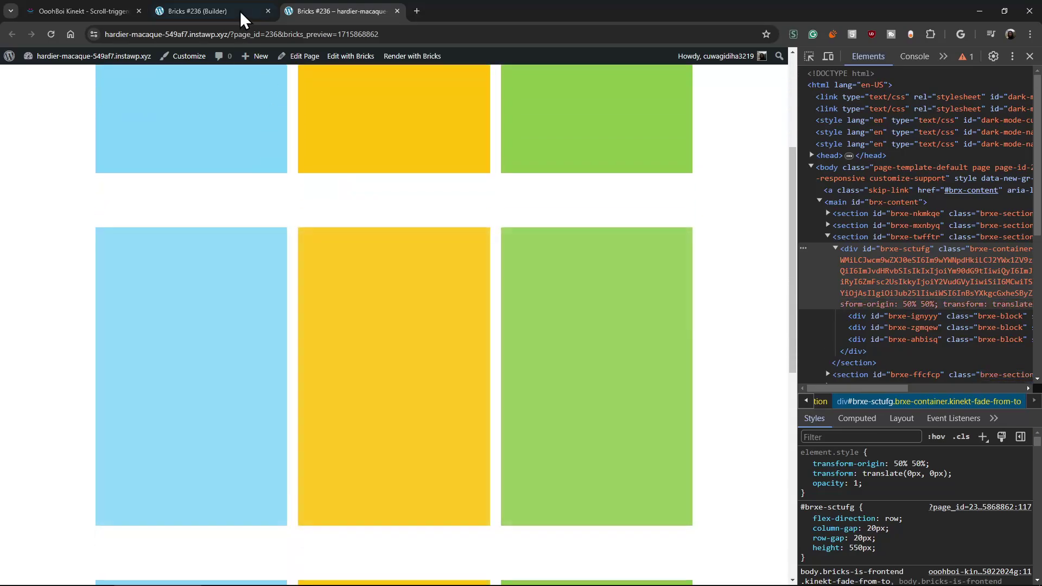
# - Enter a Kinekt stagger amount, save, and reload the preview to check it
pyautogui.click(240, 11)
pyautogui.scroll(-20, 109, 405)
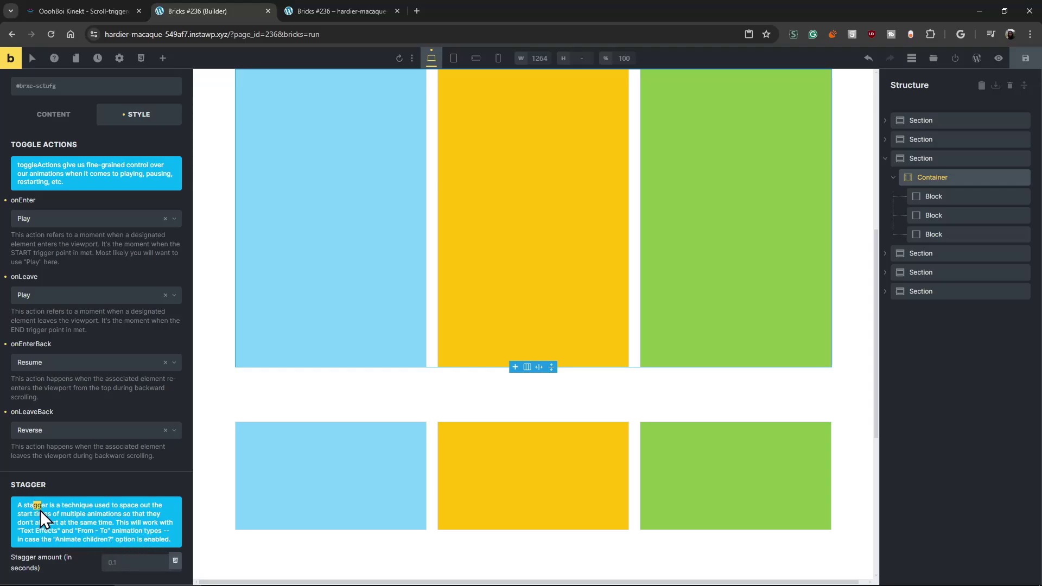
pyautogui.click(135, 562)
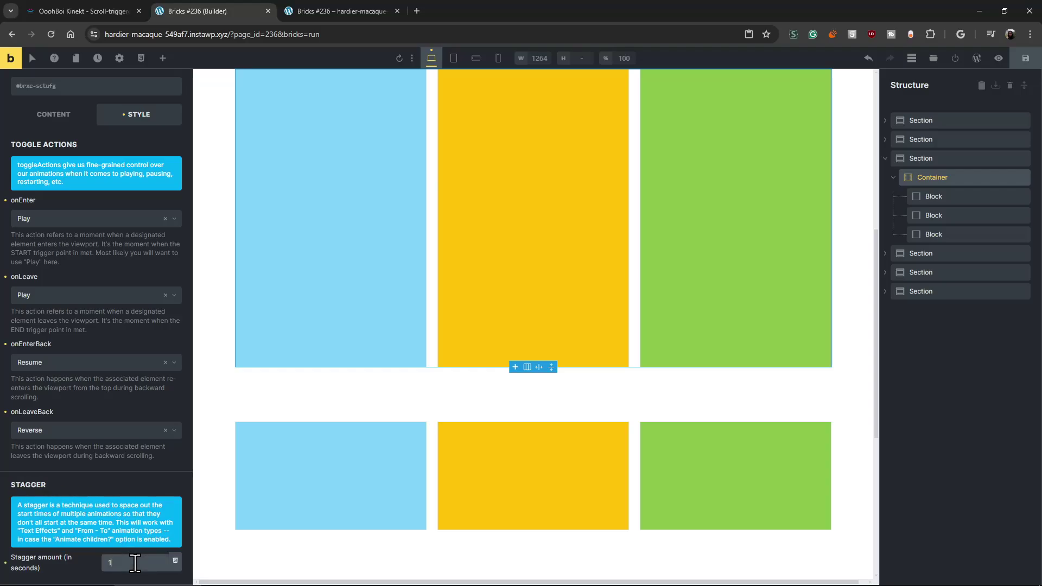
pyautogui.hotkey('ctrl', 's')
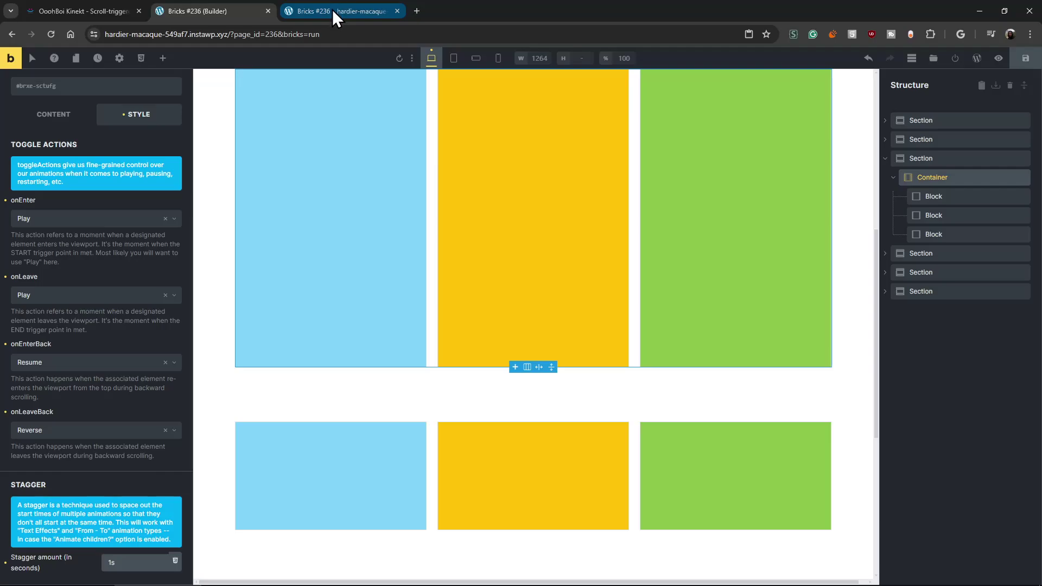
pyautogui.click(332, 8)
pyautogui.press('F5')
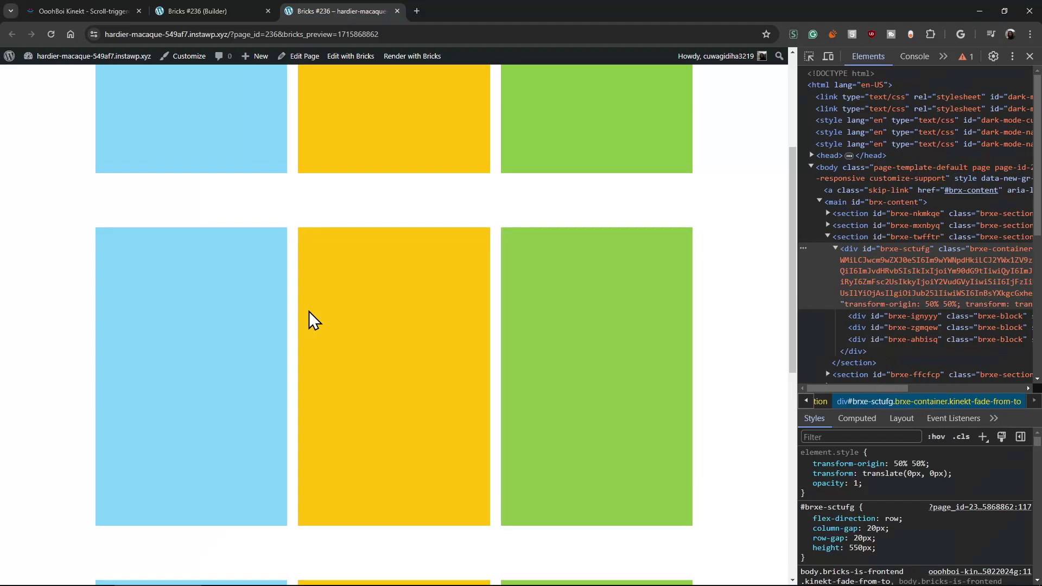
# - Try a 0.3 stagger amount, then change it back to 1s
pyautogui.click(200, 8)
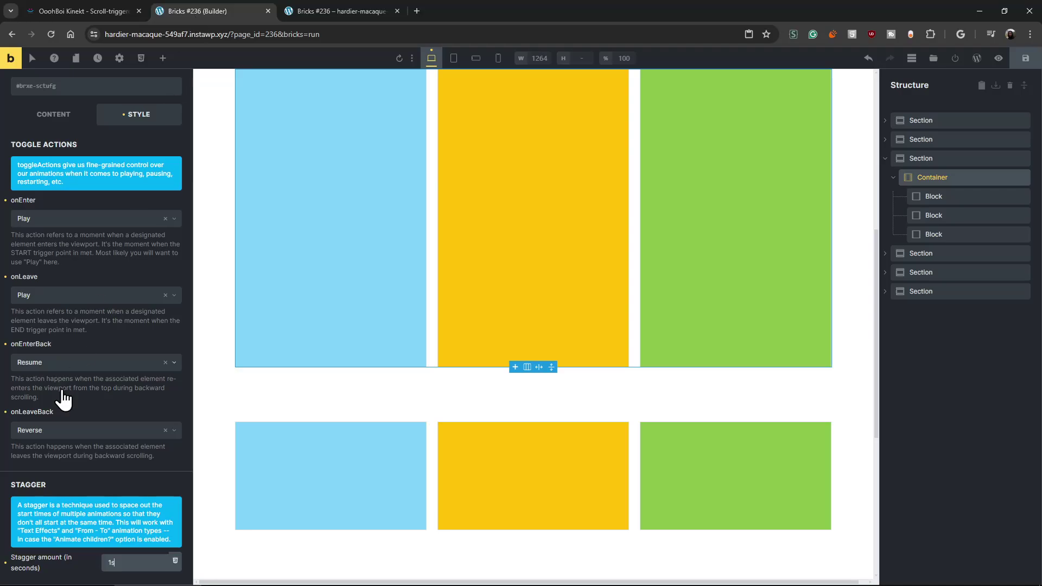
pyautogui.doubleClick(31, 485)
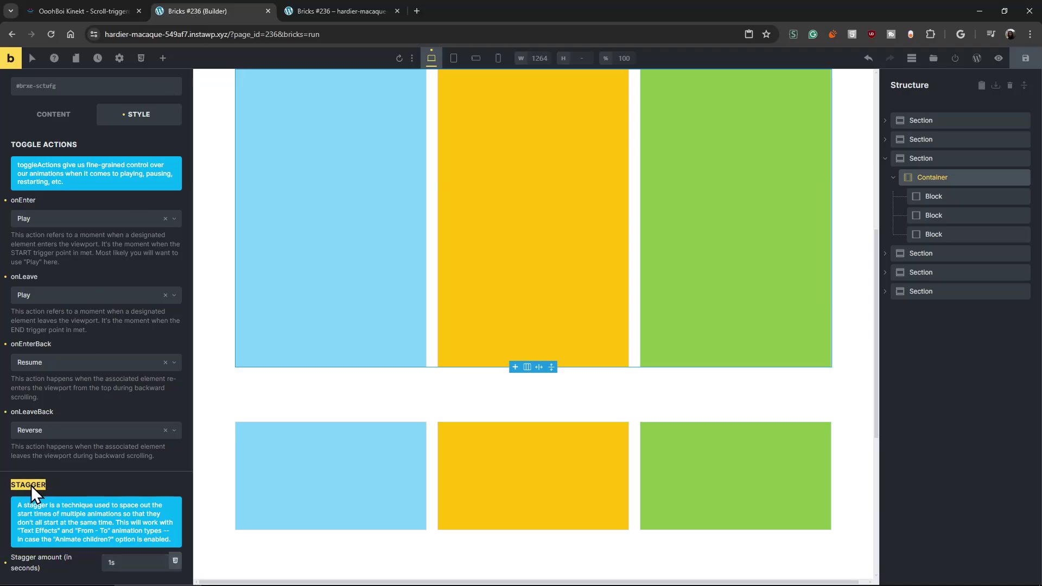
pyautogui.click(133, 562)
pyautogui.write('0.3')
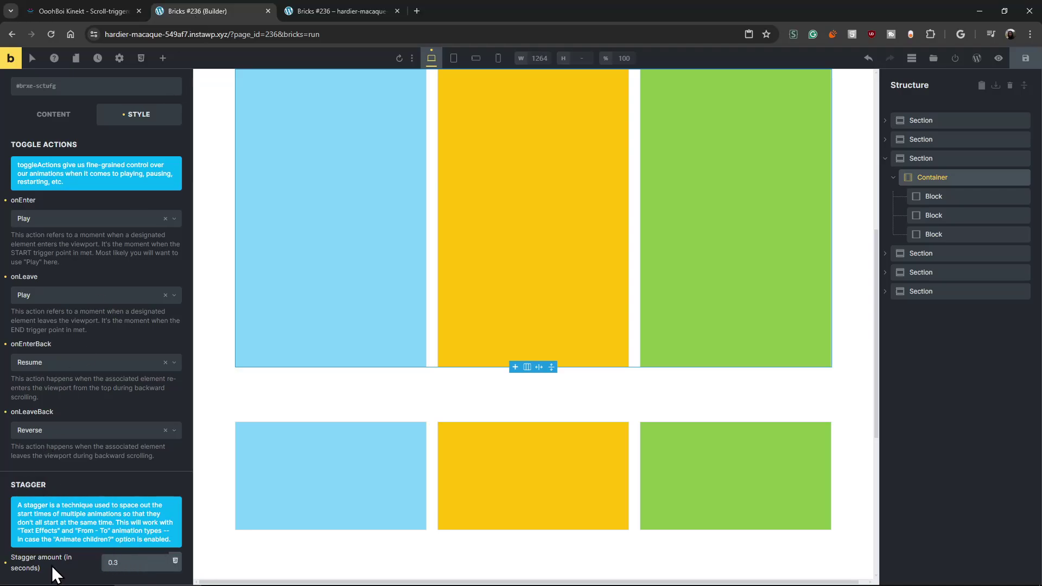
pyautogui.press('BackSpace')
pyautogui.press('BackSpace')
pyautogui.press('BackSpace')
pyautogui.write('1s')
# - Reload the live preview and scroll to watch the blue, yellow and green blocks fade in one by one
pyautogui.click(319, 16)
pyautogui.hotkey('ctrl', 'r')
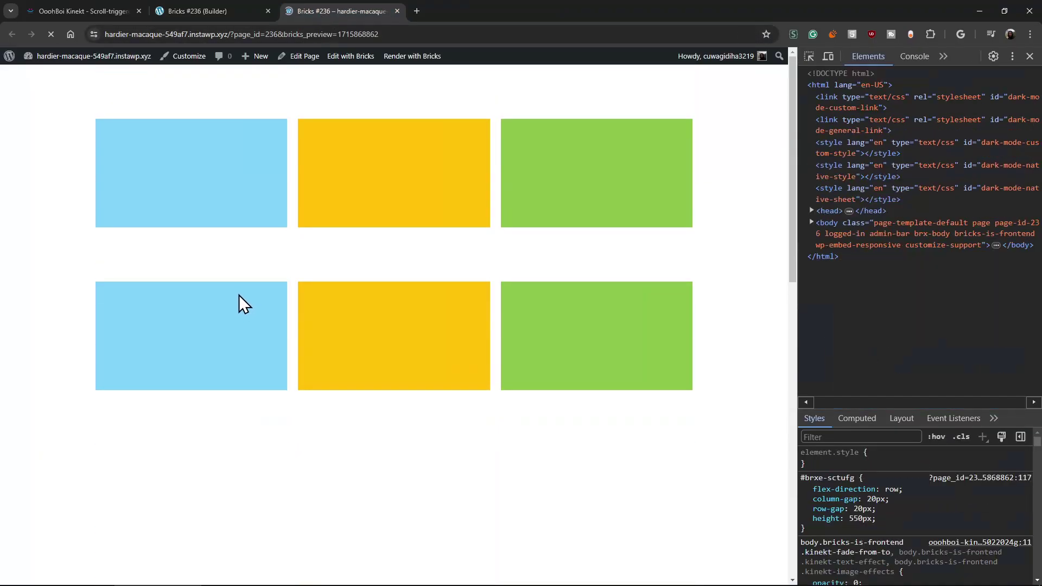
pyautogui.scroll(-2, 239, 294)
pyautogui.scroll(-1, 239, 304)
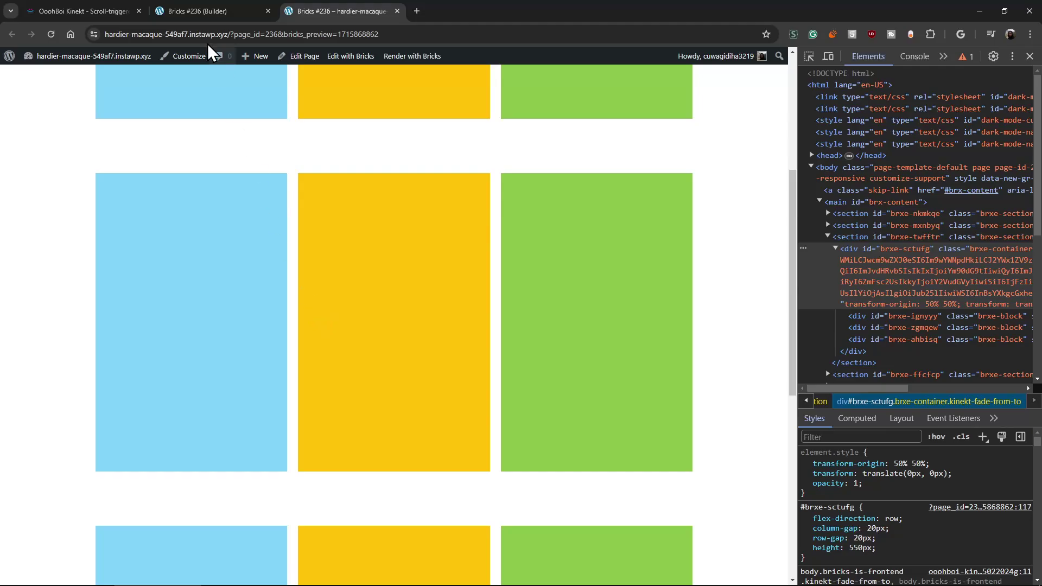
pyautogui.scroll(3, 211, 202)
pyautogui.scroll(-2, 199, 208)
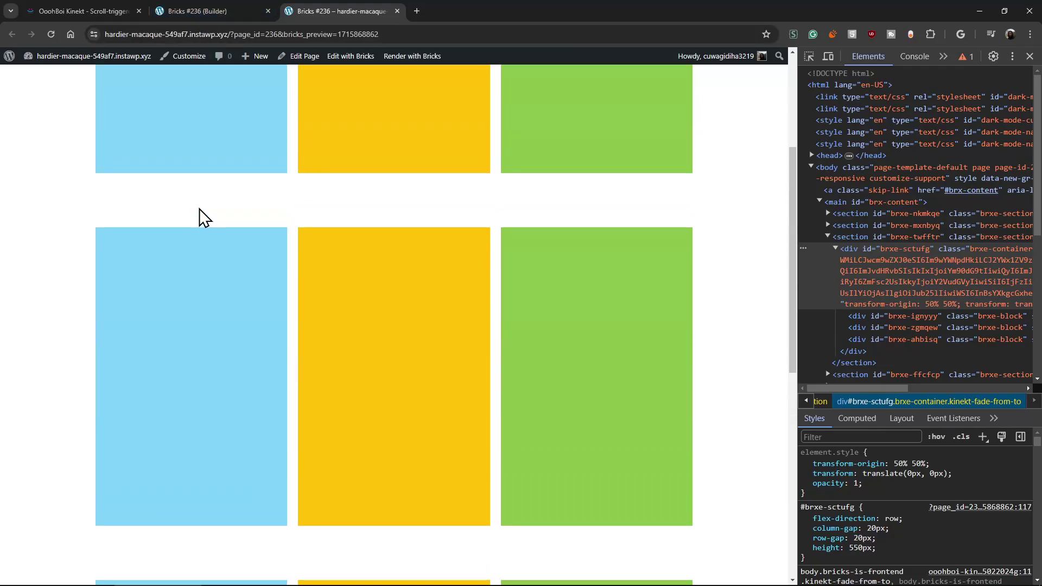
pyautogui.moveTo(184, 9)
pyautogui.moveTo(789, 176); pyautogui.dragTo(737, 217)
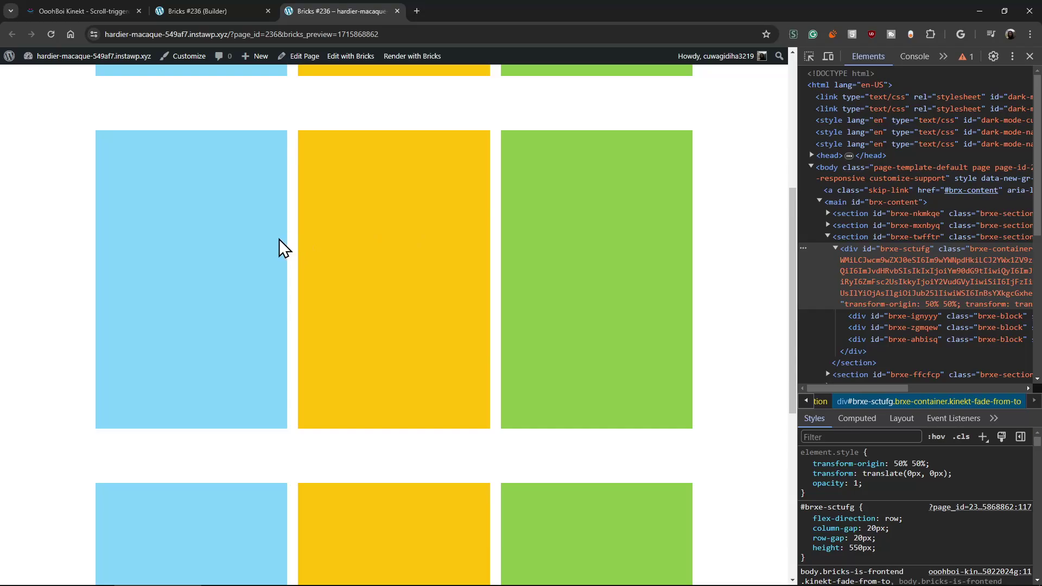
# - Make scrolling drive the container's animation progress and save the page
pyautogui.click(226, 10)
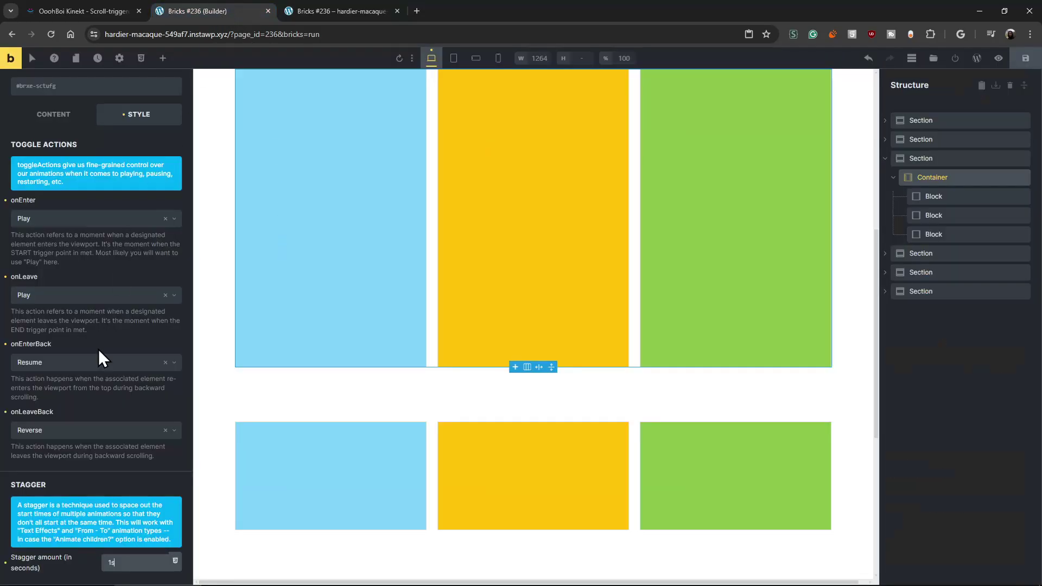
pyautogui.scroll(8, 93, 376)
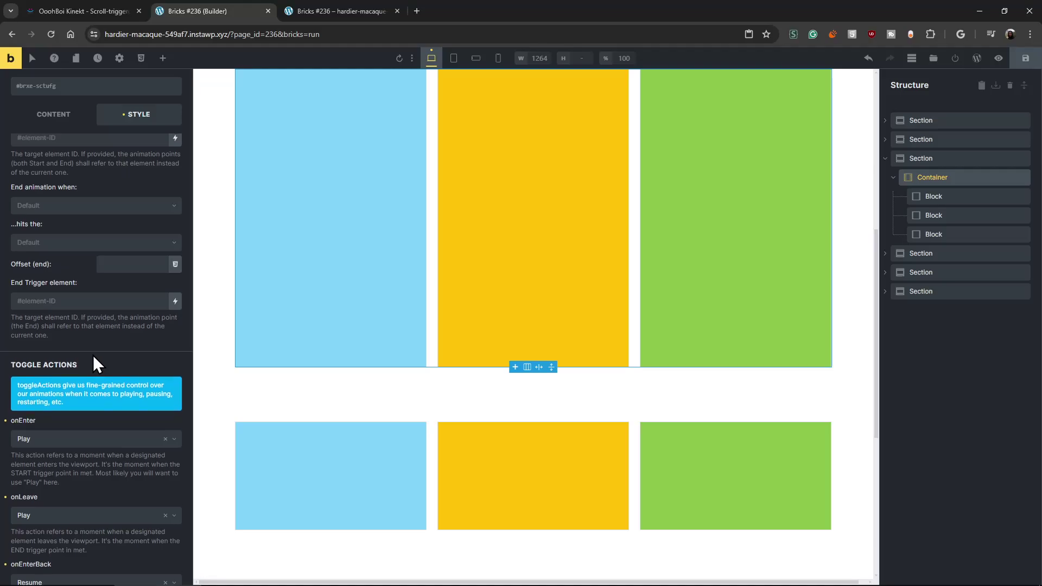
pyautogui.scroll(2, 90, 429)
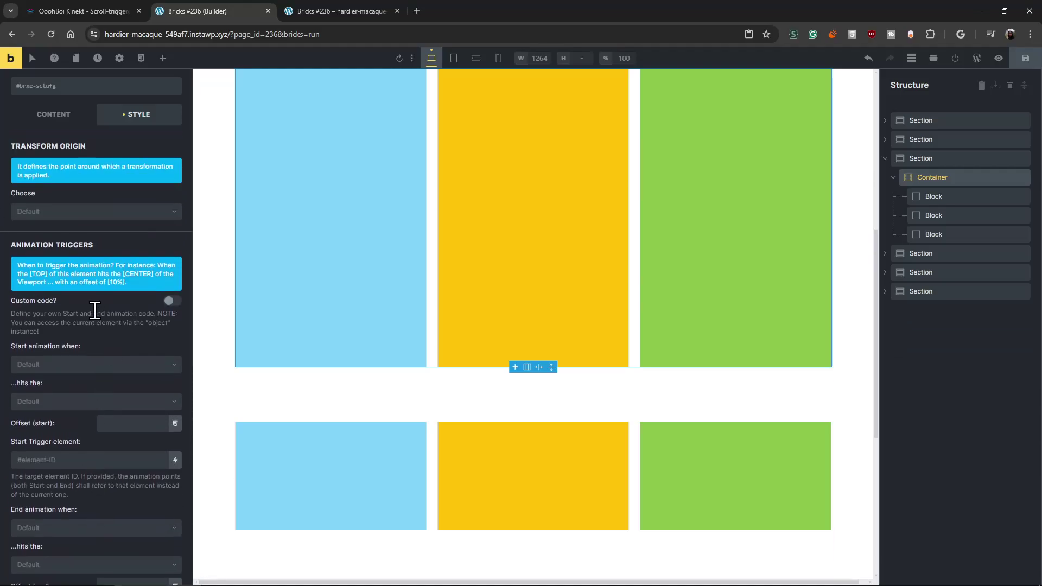
pyautogui.scroll(4, 91, 346)
pyautogui.scroll(2, 92, 346)
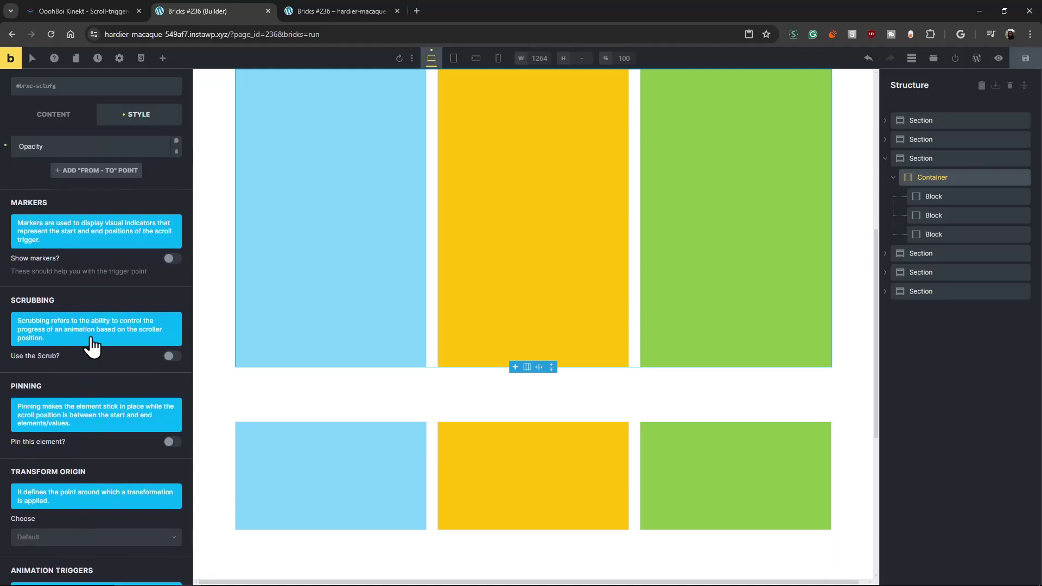
pyautogui.click(172, 356)
pyautogui.click(1025, 57)
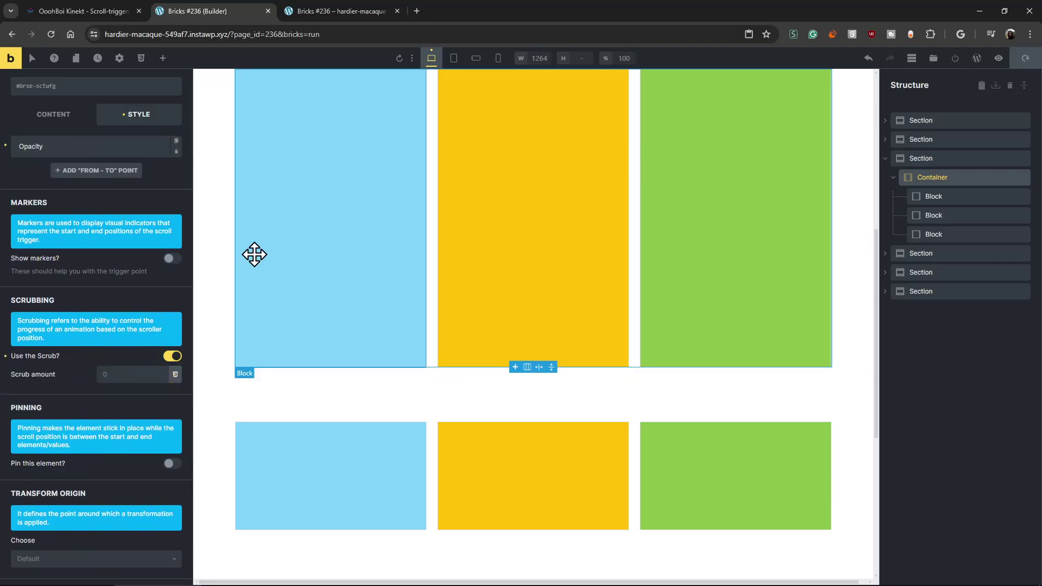
# - Scroll the live preview to check the scroll-driven animation
pyautogui.click(343, 8)
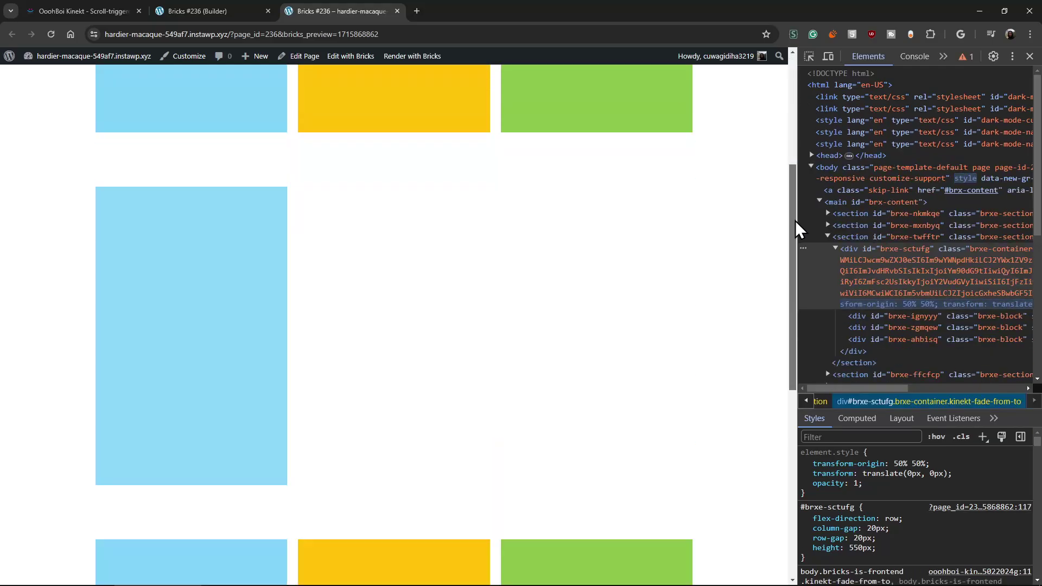
pyautogui.moveTo(795, 220); pyautogui.dragTo(779, 263)
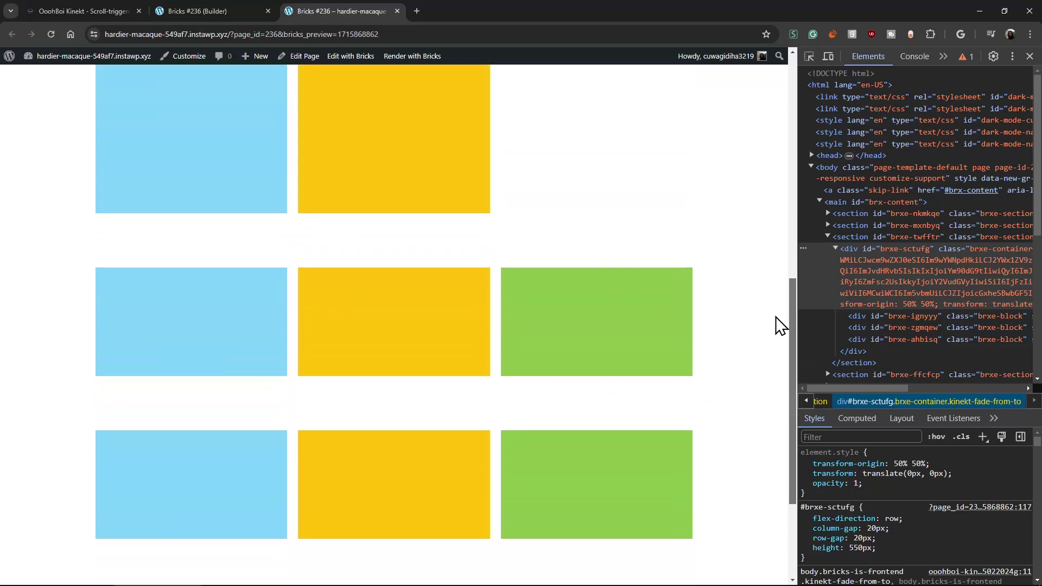
pyautogui.moveTo(780, 324); pyautogui.dragTo(781, 185)
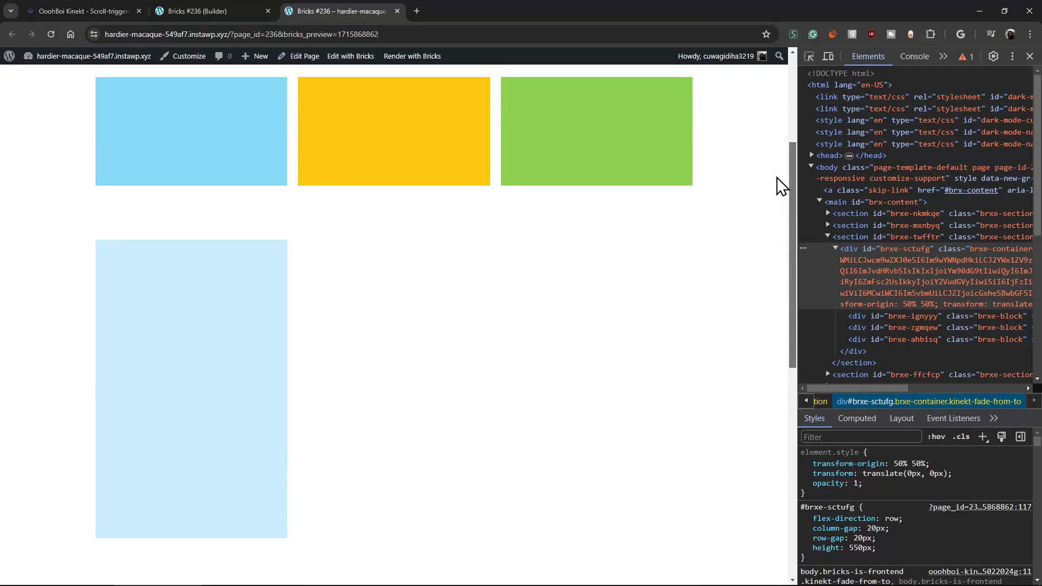
pyautogui.click(189, 12)
# - Change the container's stagger amount from 1s to 0.1s and scroll the live preview to test it
pyautogui.scroll(5, 138, 398)
pyautogui.scroll(-10, 93, 488)
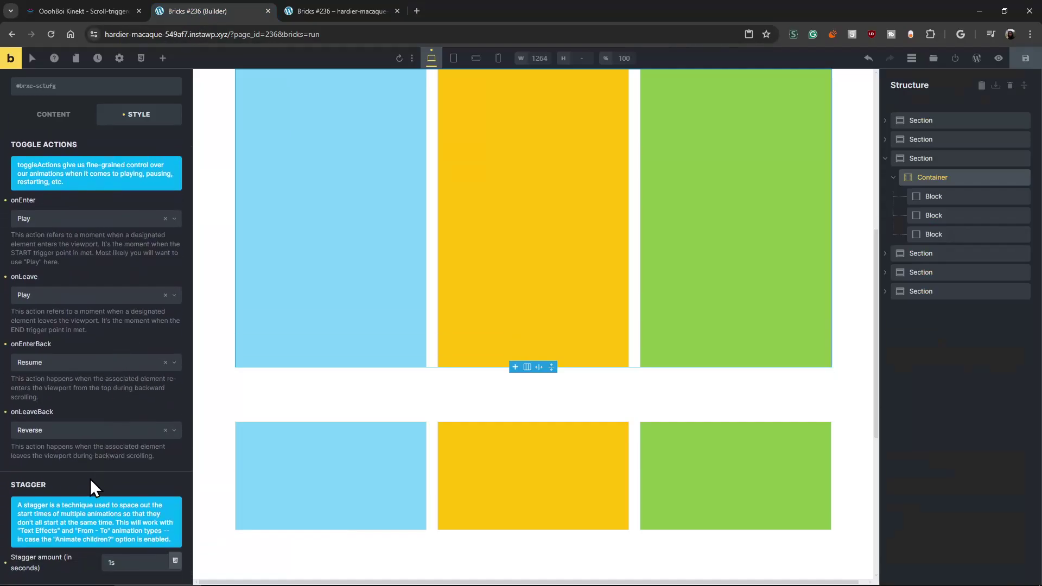
pyautogui.click(132, 563)
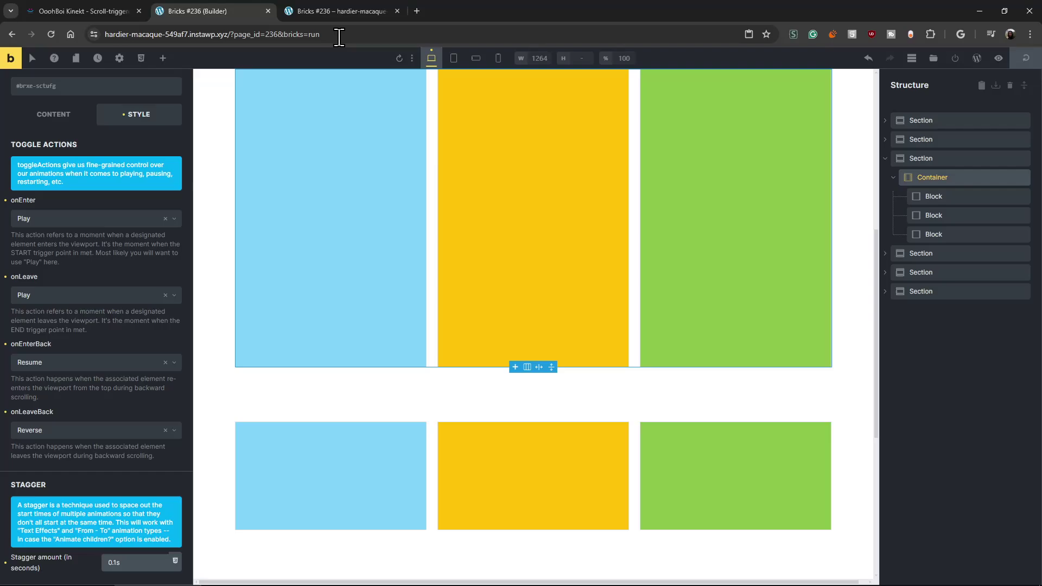
pyautogui.click(347, 10)
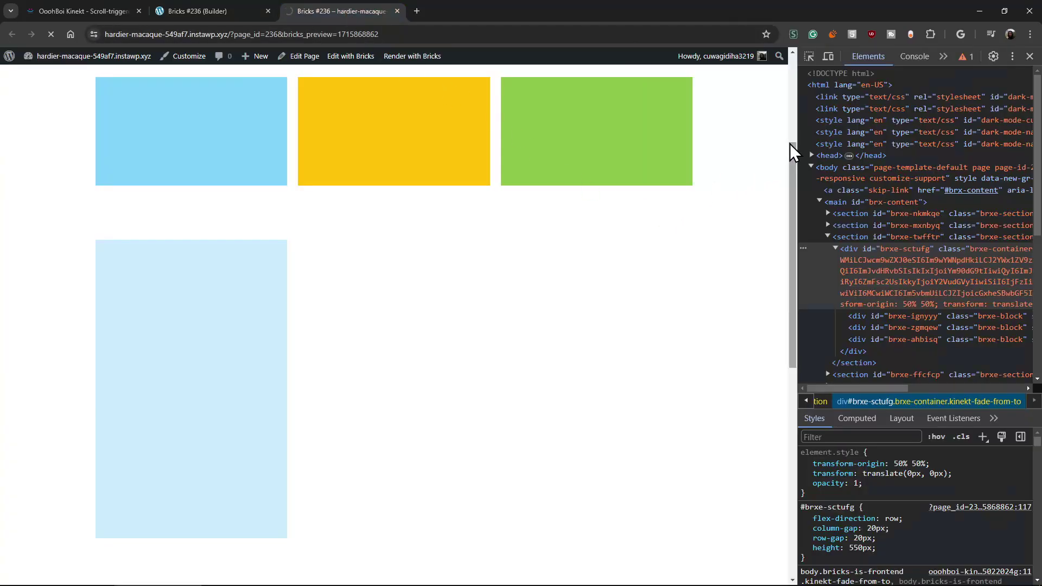
pyautogui.moveTo(794, 155); pyautogui.dragTo(792, 87)
# - Enable Show markers for the container's scroll trigger and save the page
pyautogui.click(261, 11)
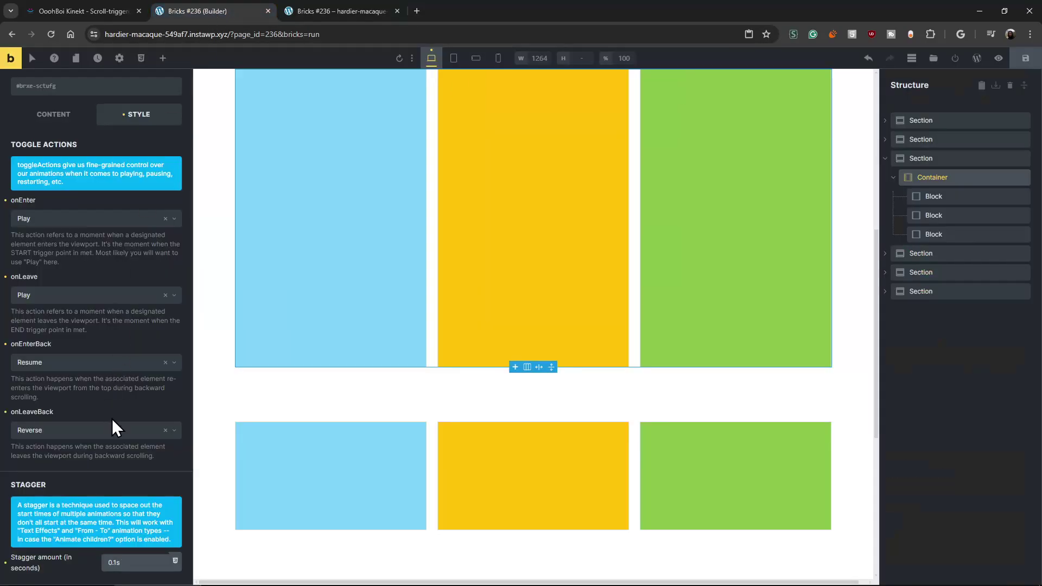
pyautogui.scroll(15, 111, 396)
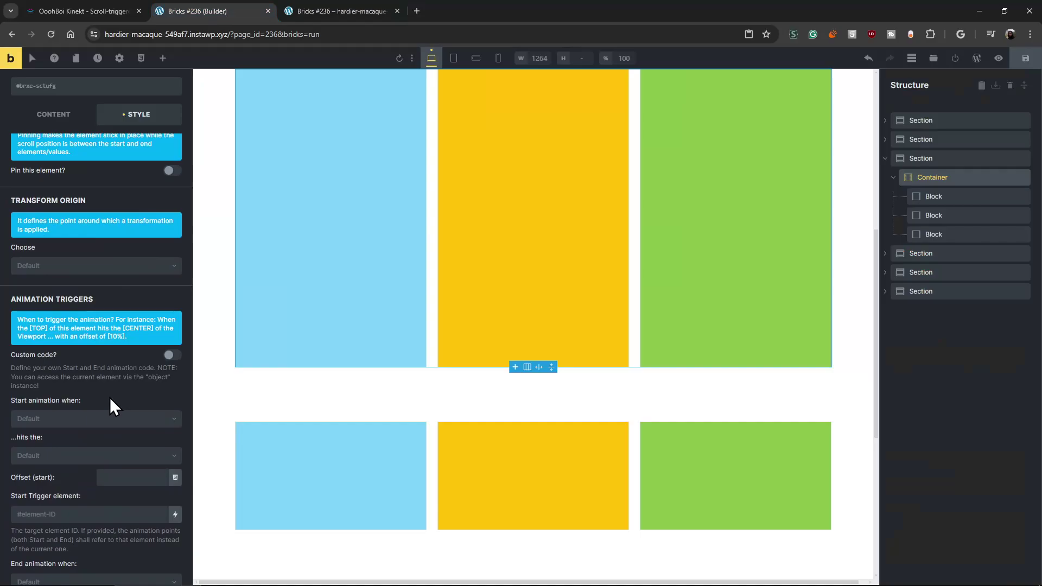
pyautogui.scroll(4, 110, 397)
pyautogui.scroll(4, 130, 312)
pyautogui.scroll(5, 131, 312)
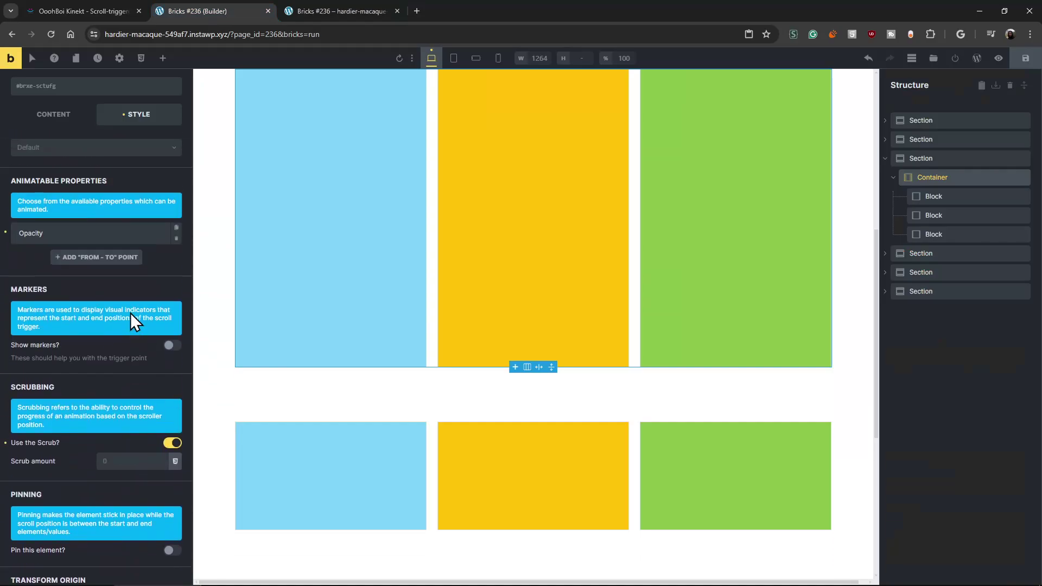
pyautogui.click(172, 345)
pyautogui.click(1030, 61)
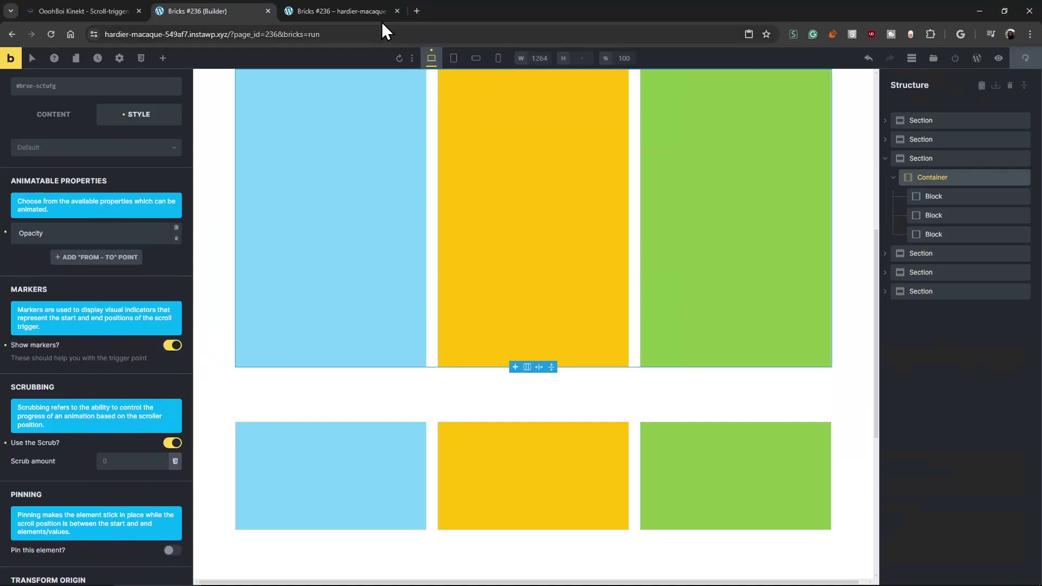
# - Reload the live preview and scroll to see the markers and the blocks fading almost together
pyautogui.click(340, 11)
pyautogui.press('F5')
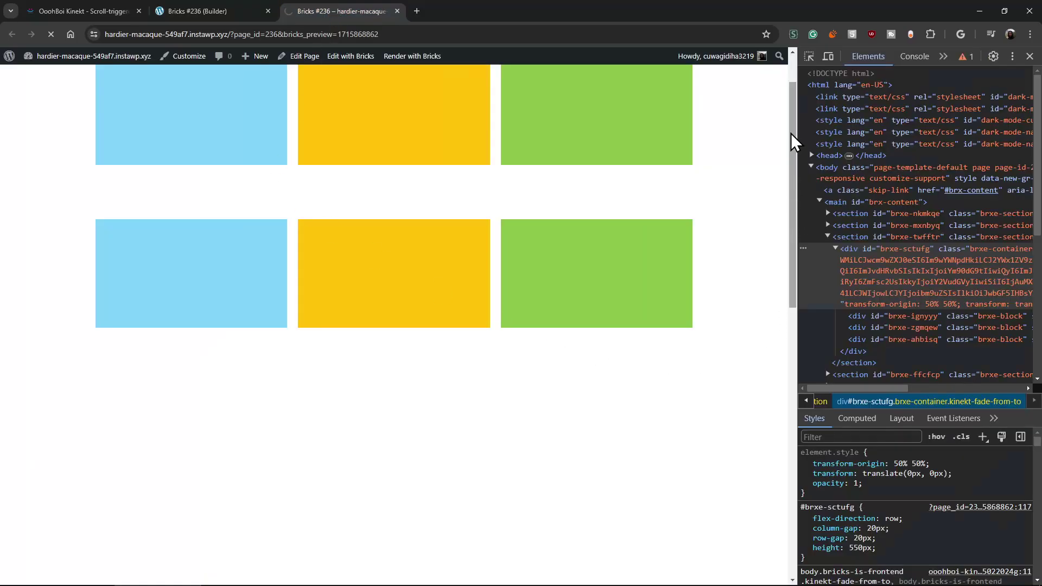
pyautogui.moveTo(790, 119); pyautogui.dragTo(786, 420)
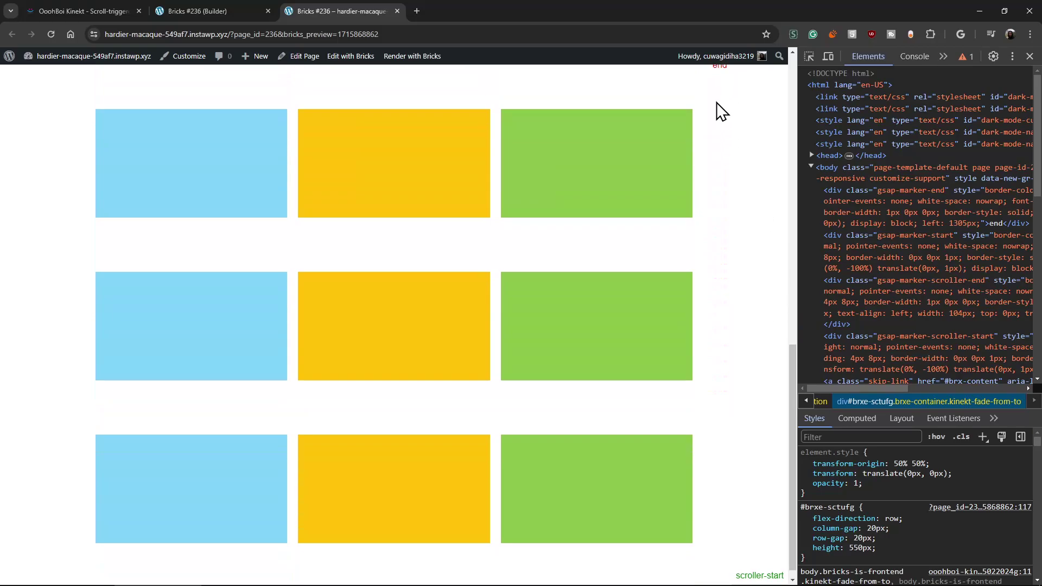
pyautogui.moveTo(790, 375); pyautogui.dragTo(788, 249)
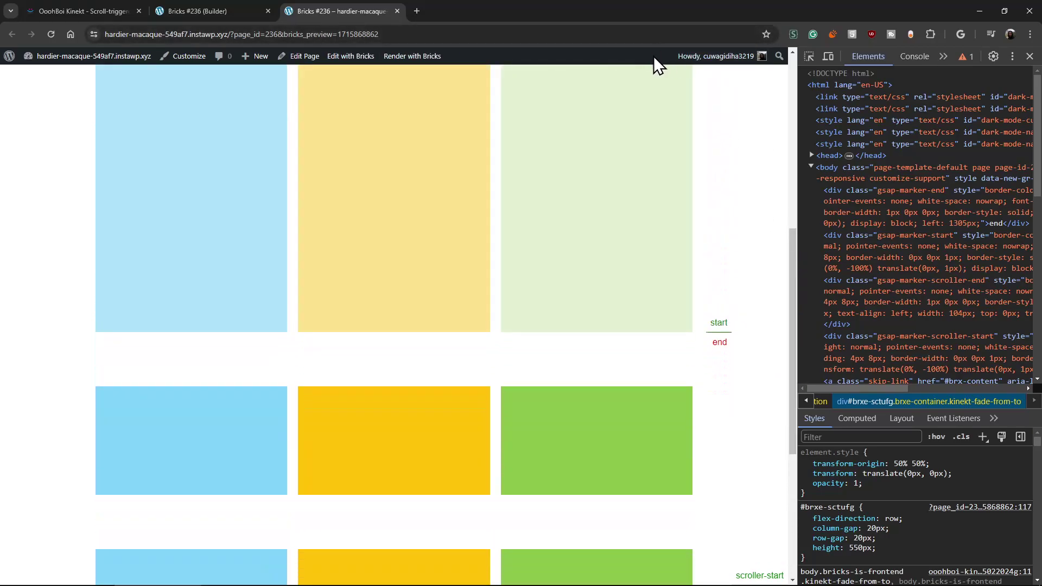
pyautogui.moveTo(788, 293); pyautogui.dragTo(786, 190)
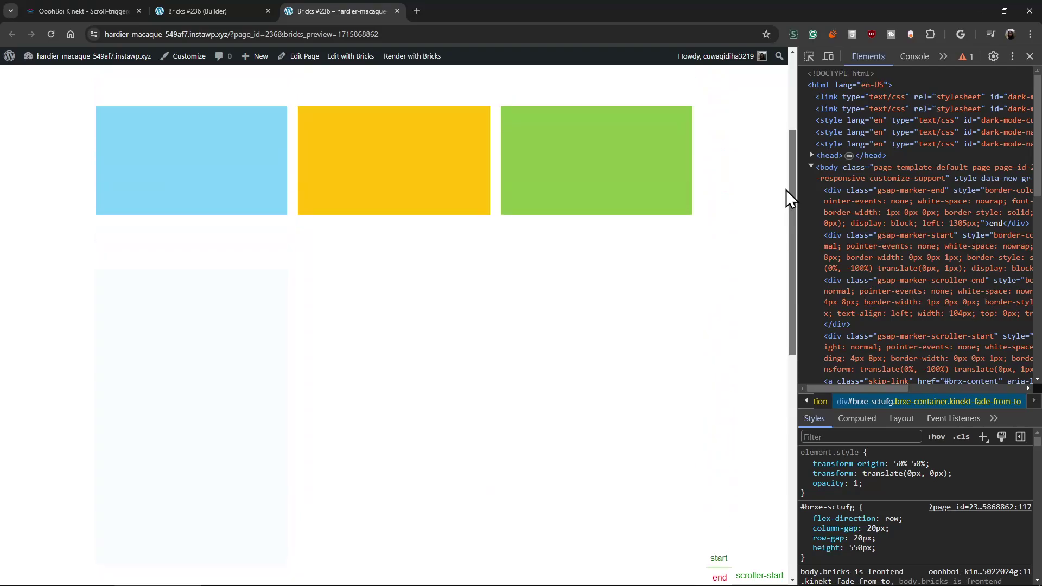
# - Set the animation's start trigger to the viewport center, save, and view the live page
pyautogui.click(181, 11)
pyautogui.scroll(-10, 109, 383)
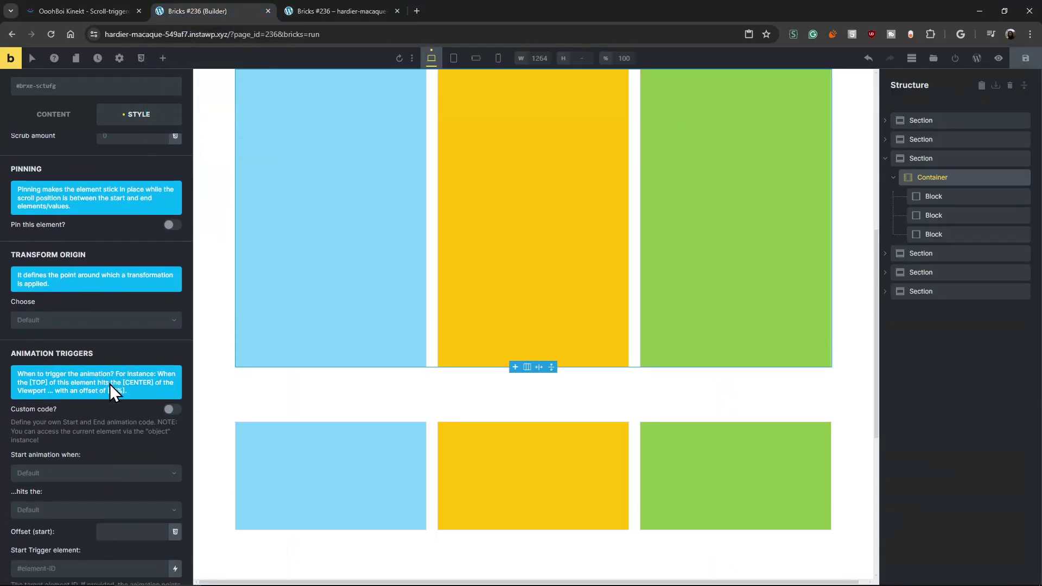
pyautogui.click(98, 296)
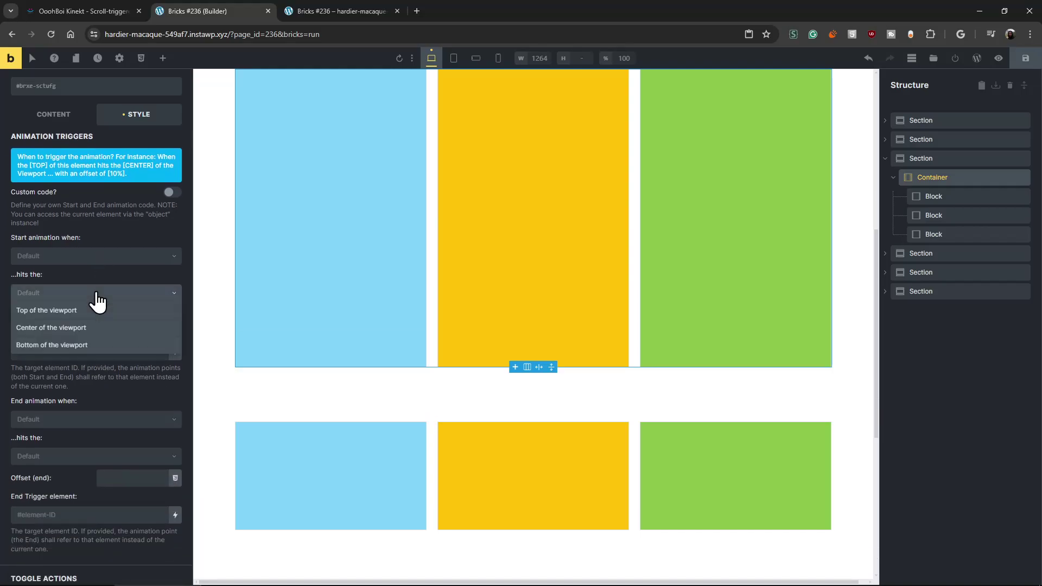
pyautogui.click(91, 327)
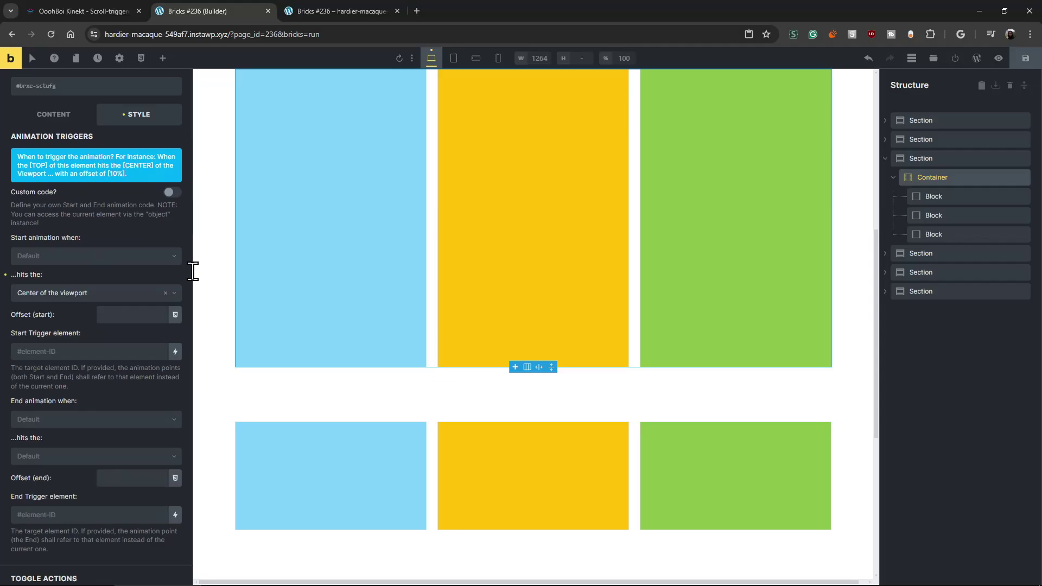
pyautogui.click(1025, 58)
pyautogui.click(315, 14)
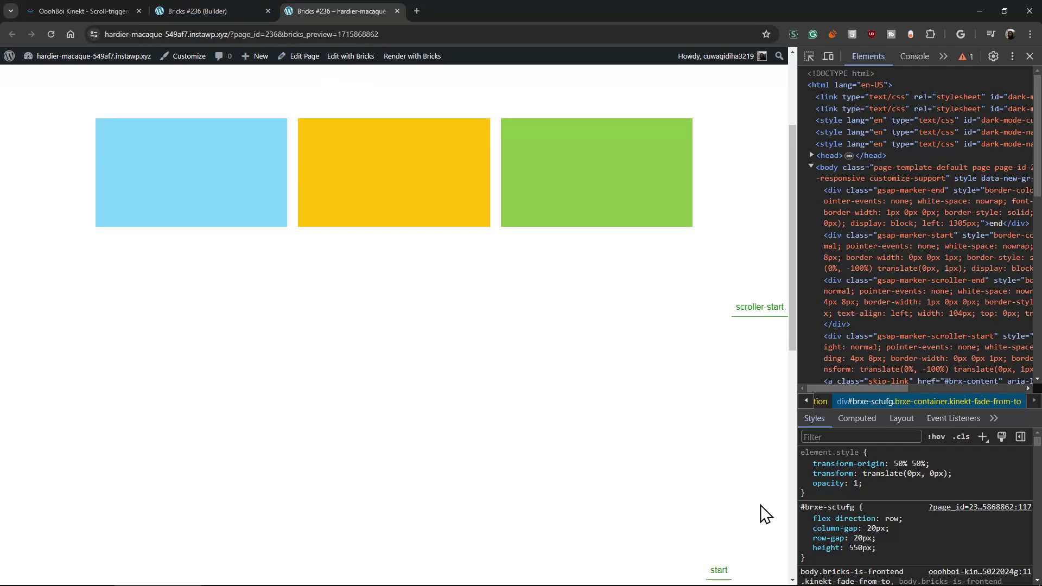
# - Set the end trigger to the viewport bottom, save, and reload the preview to test
pyautogui.click(198, 11)
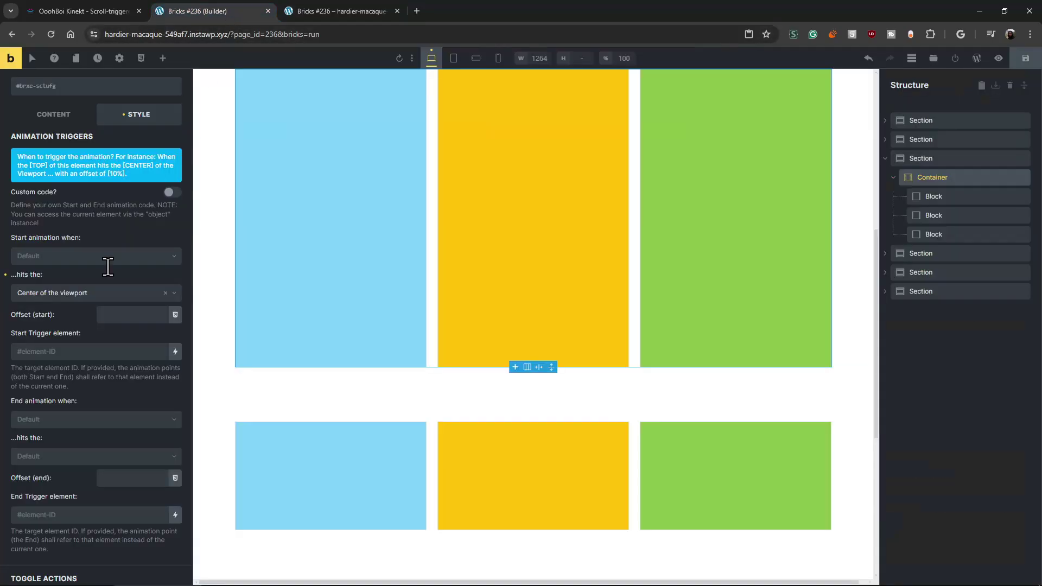
pyautogui.click(76, 456)
pyautogui.click(64, 509)
pyautogui.click(1019, 66)
pyautogui.click(335, 10)
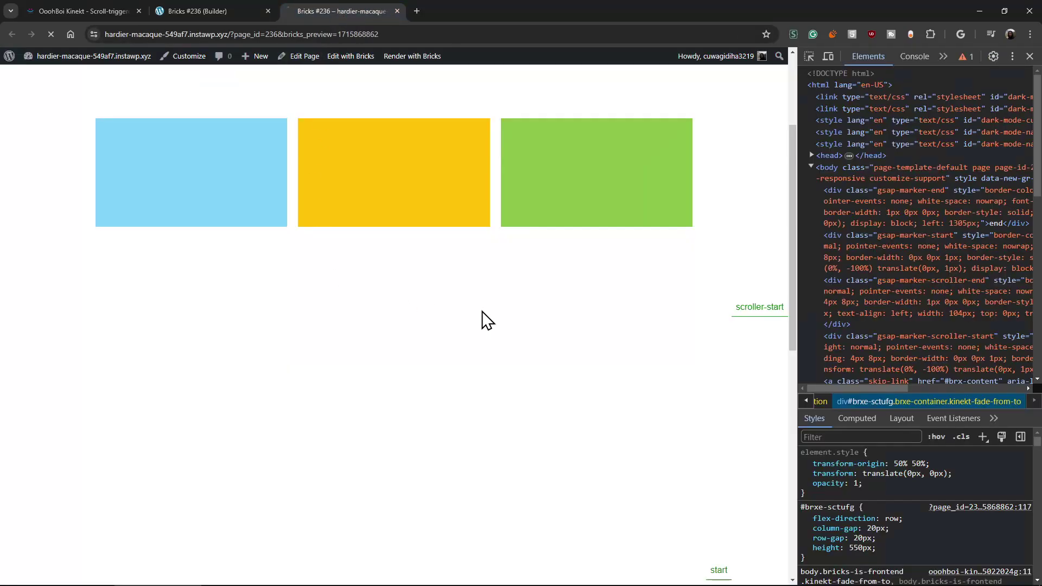
pyautogui.press('F5')
pyautogui.scroll(-2, 555, 290)
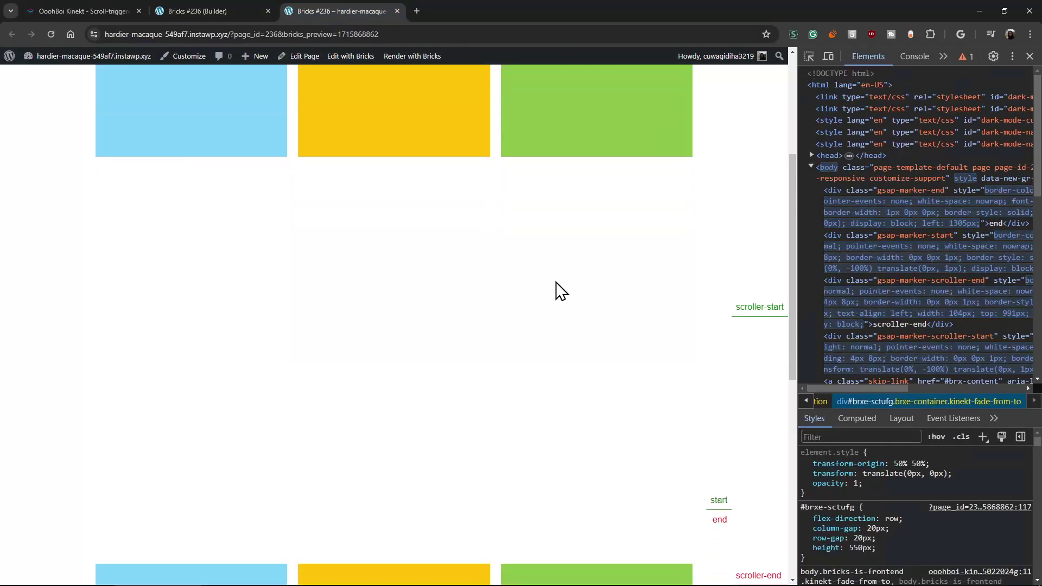
pyautogui.moveTo(791, 200); pyautogui.dragTo(790, 155)
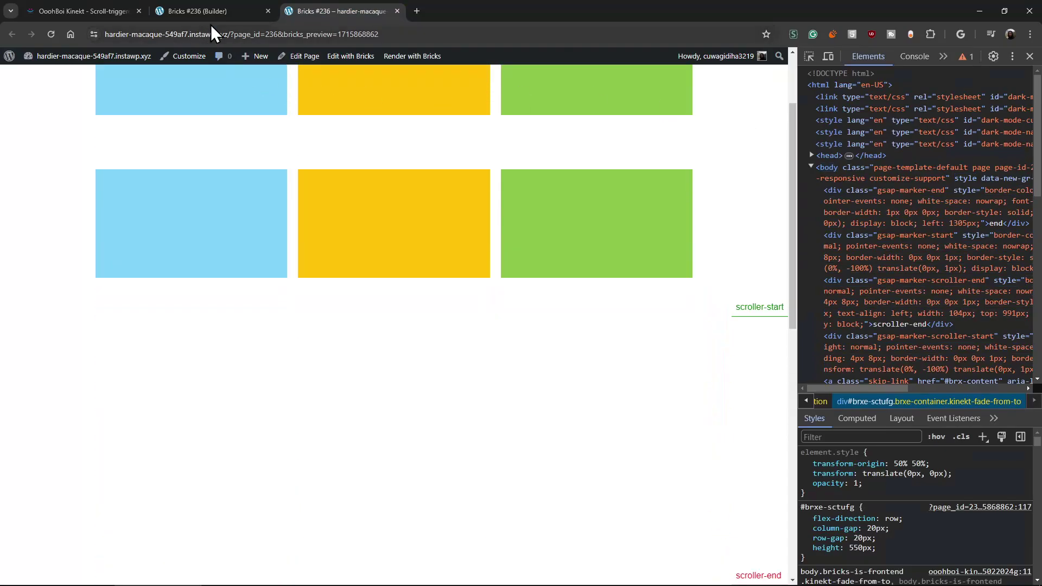
# - Swap the triggers: start at the viewport bottom, end at the viewport center, and save
pyautogui.click(198, 10)
pyautogui.click(93, 296)
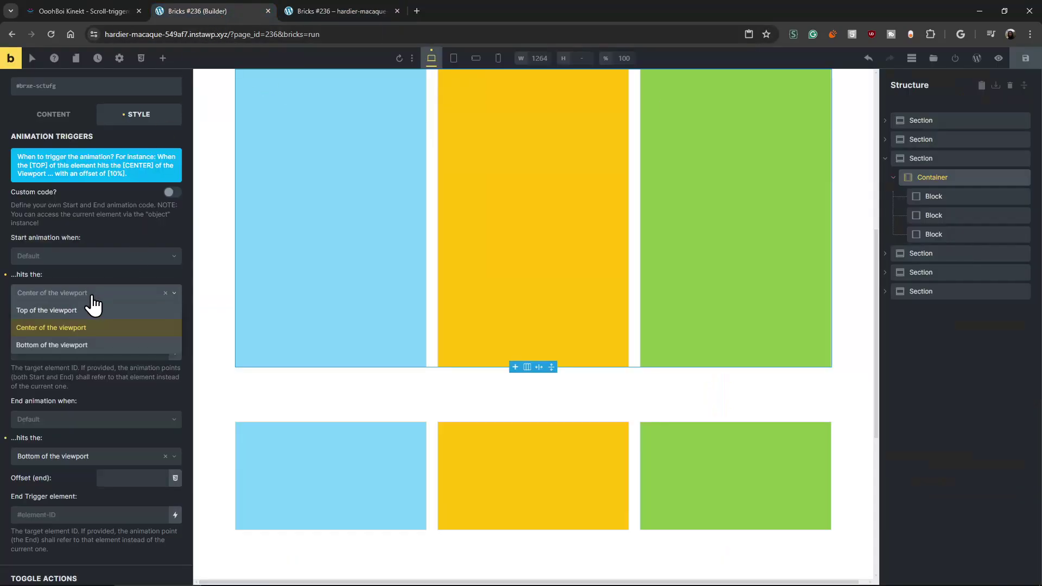
pyautogui.click(78, 351)
pyautogui.click(76, 457)
pyautogui.click(69, 490)
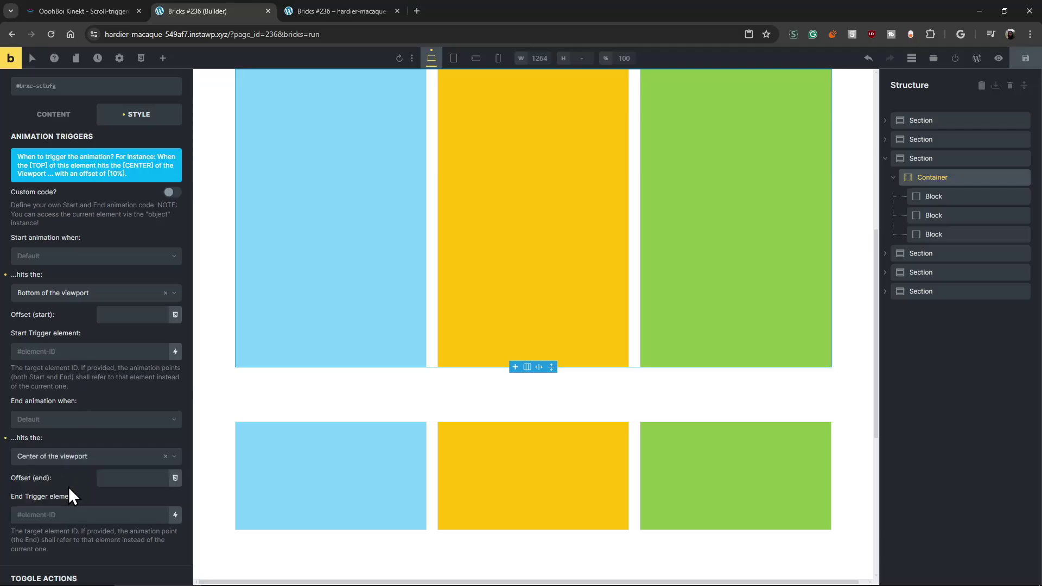
pyautogui.click(1025, 58)
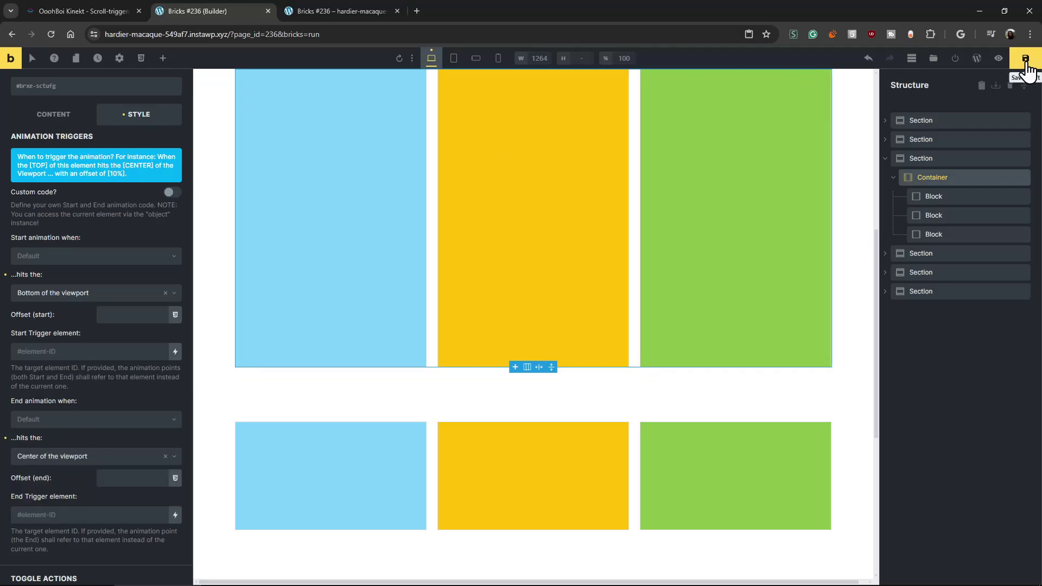
# - Reload the preview and scroll to test the bottom-to-center trigger points
pyautogui.click(347, 11)
pyautogui.hotkey('ctrl', 'r')
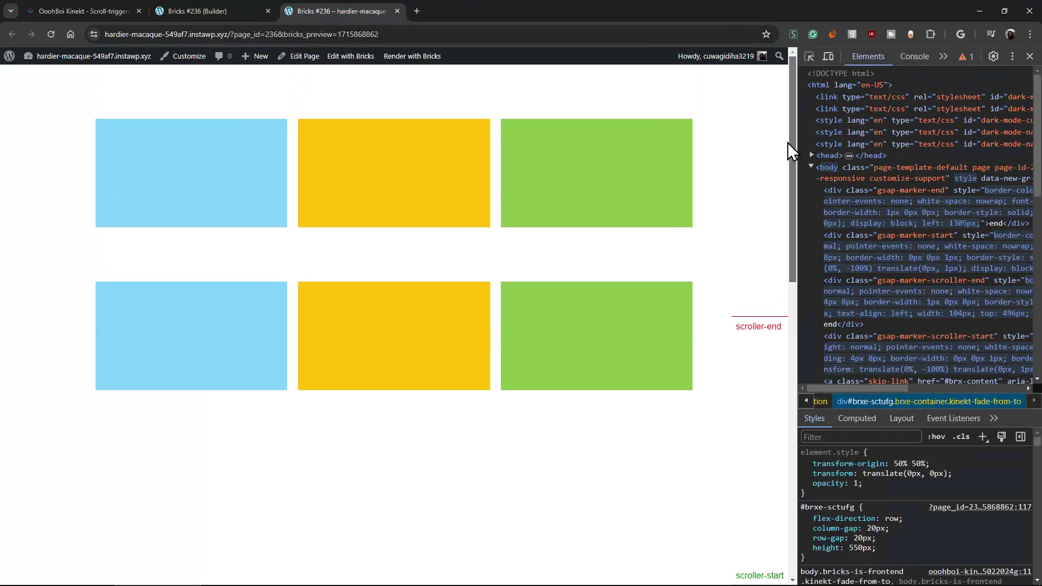
pyautogui.moveTo(796, 231); pyautogui.dragTo(793, 276)
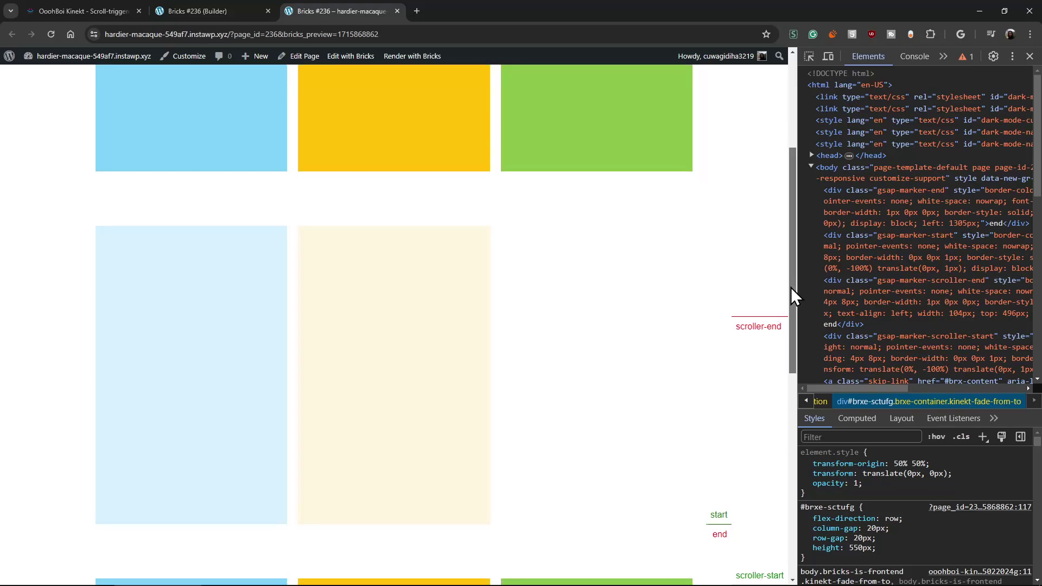
pyautogui.moveTo(791, 288); pyautogui.dragTo(792, 344)
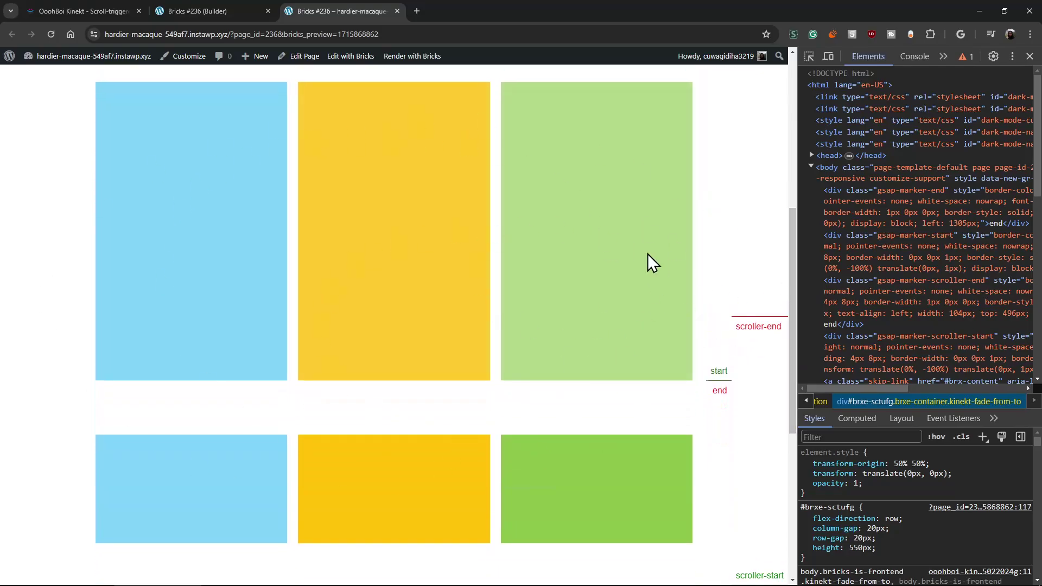
pyautogui.moveTo(789, 236)
pyautogui.mouseDown()
pyautogui.moveTo(786, 226)
pyautogui.moveTo(787, 262)
pyautogui.moveTo(780, 232)
pyautogui.mouseUp()
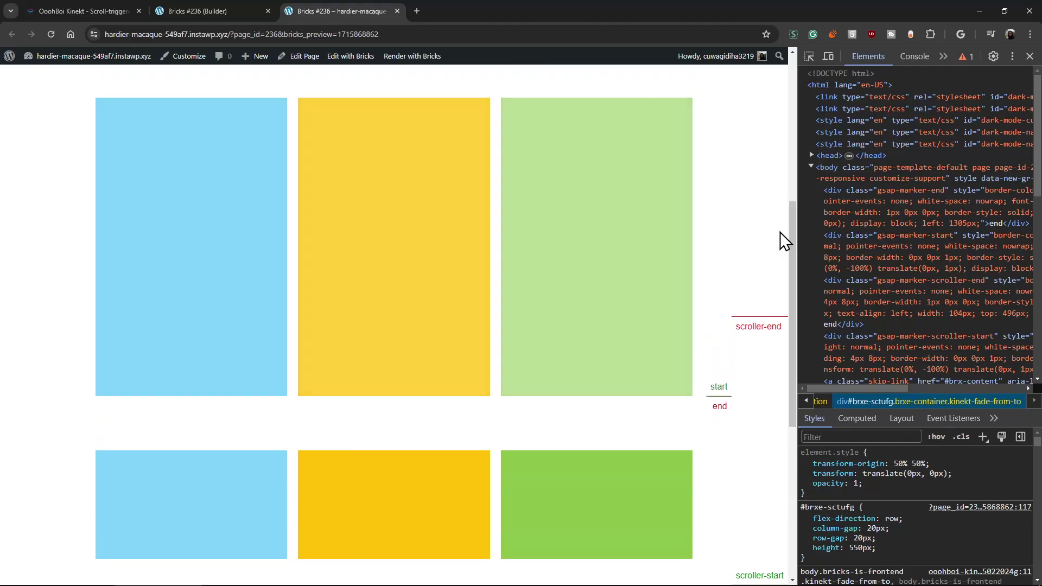
pyautogui.click(222, 10)
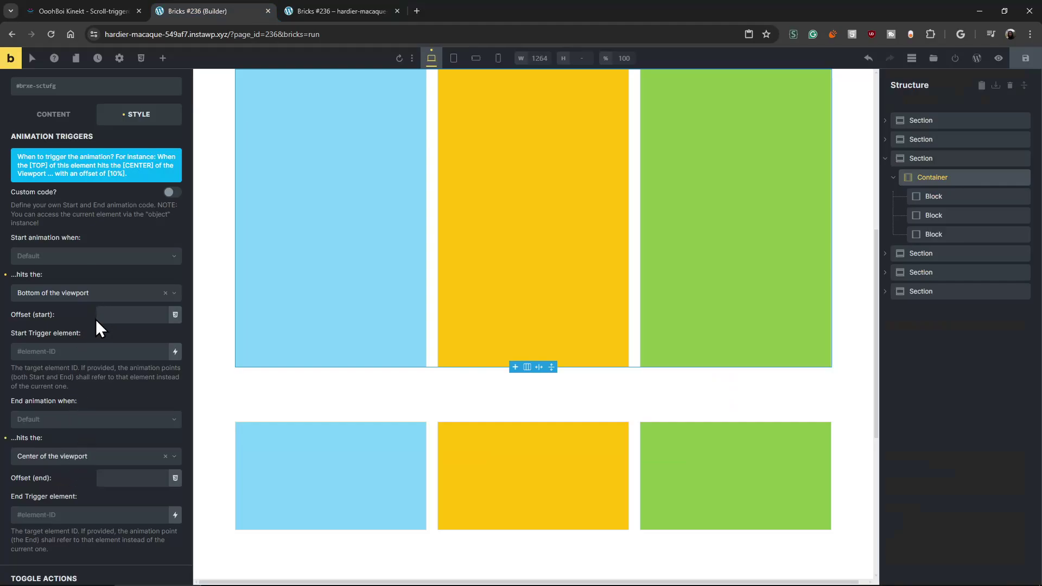
# - Change the end offset from 100px to a negative value and reload the preview
pyautogui.click(124, 477)
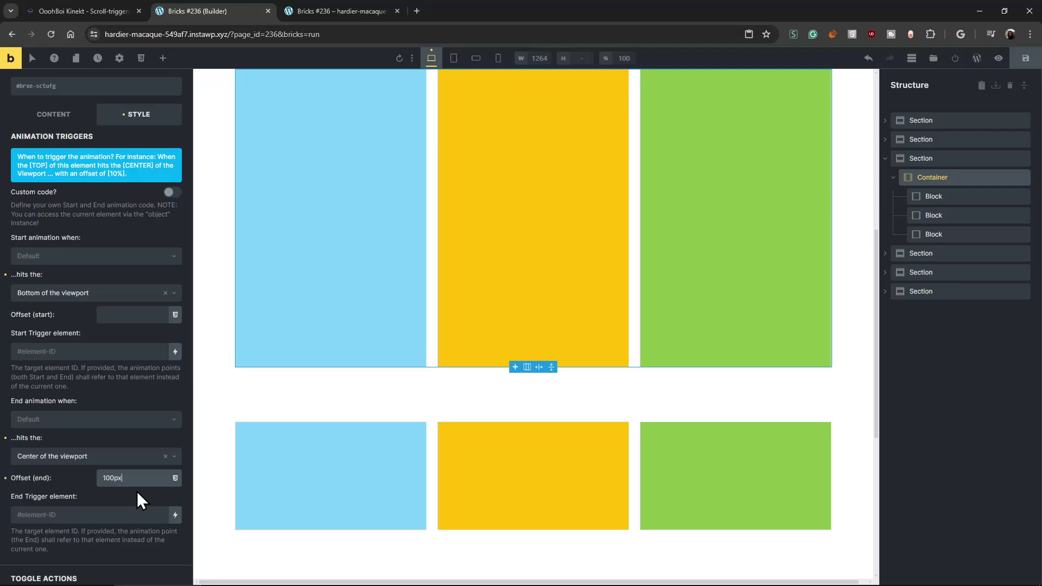
pyautogui.click(351, 8)
pyautogui.press('F5')
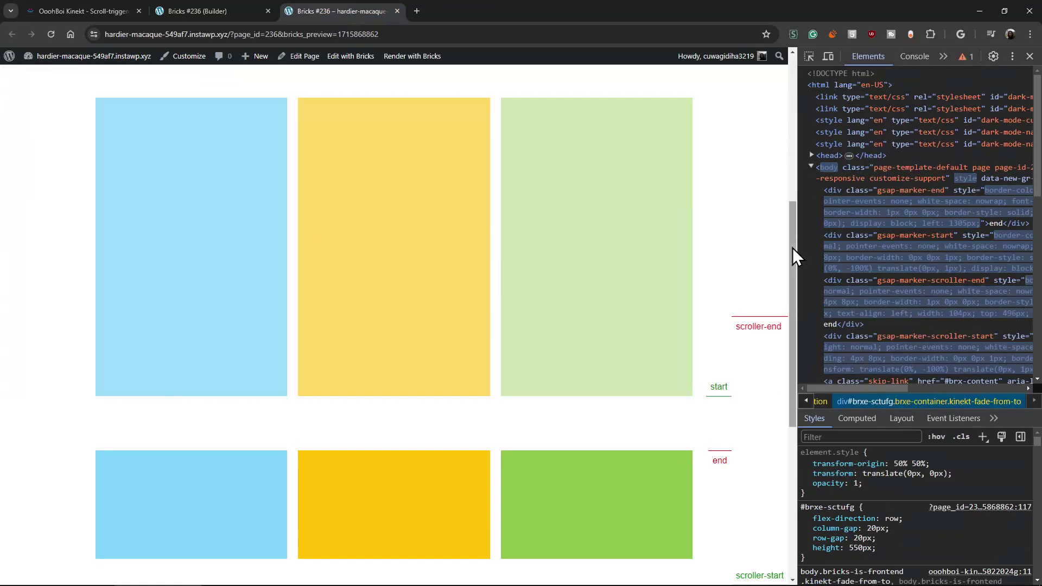
pyautogui.moveTo(792, 247); pyautogui.dragTo(793, 256)
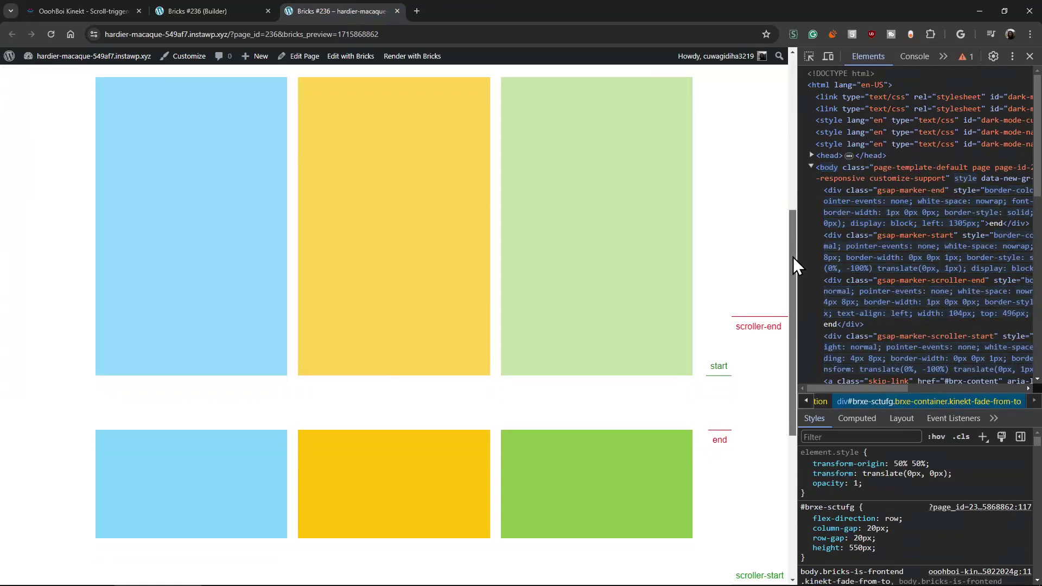
# - Fine-tune the end offset to -100px until the end marker sits just above the start marker
pyautogui.click(184, 8)
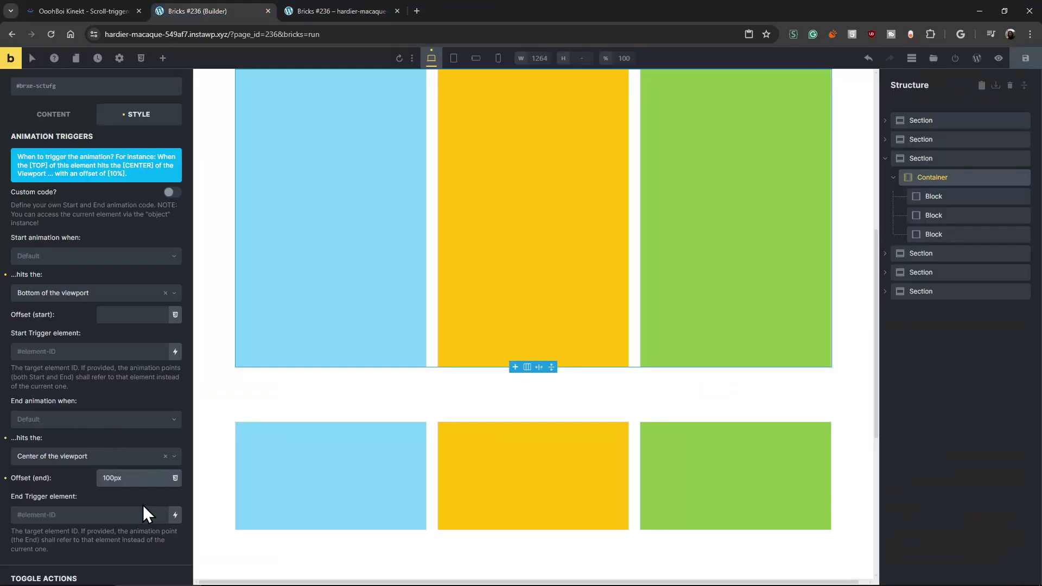
pyautogui.click(328, 12)
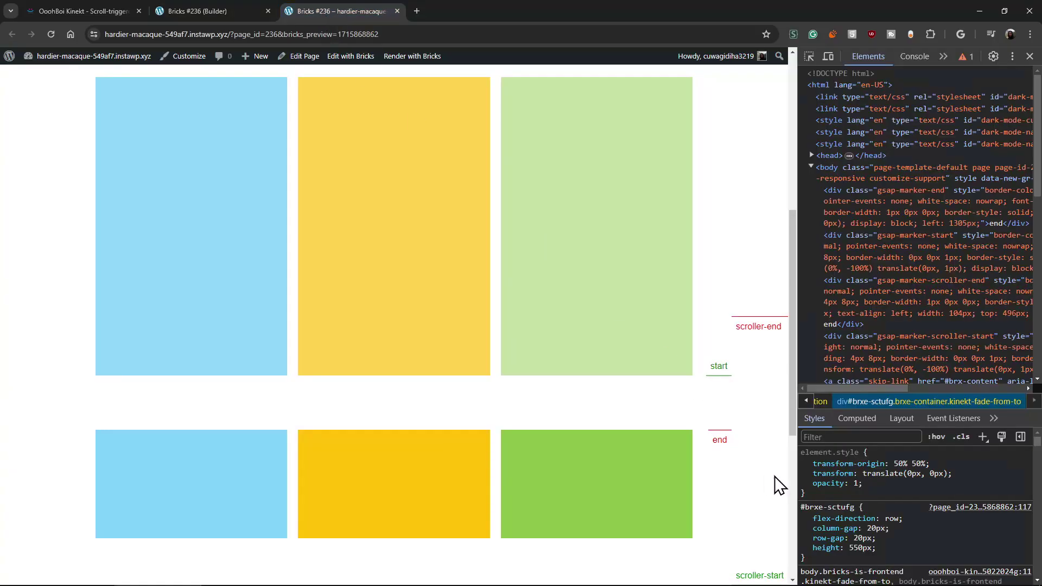
pyautogui.click(220, 11)
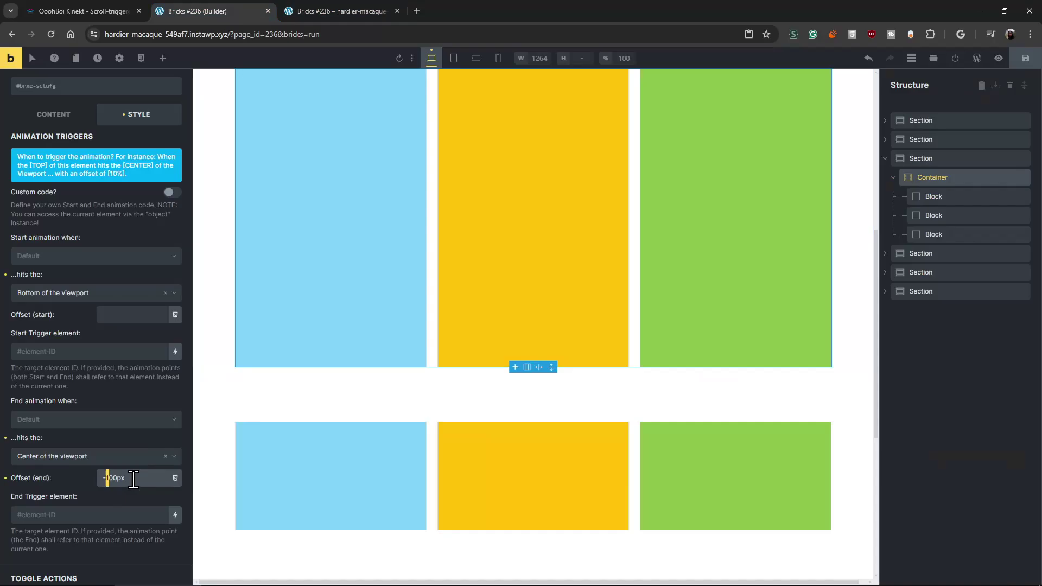
pyautogui.click(346, 13)
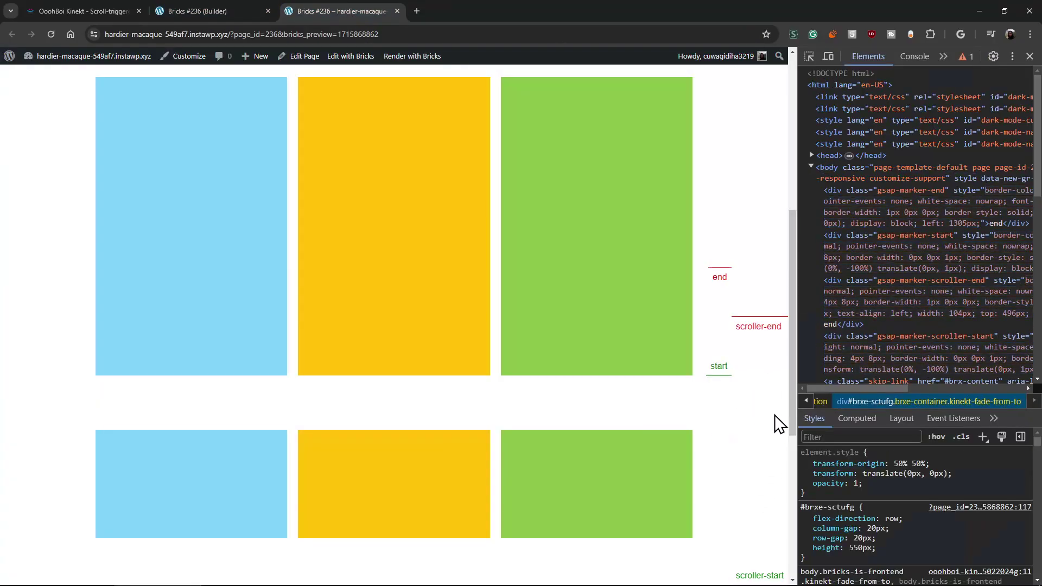
pyautogui.moveTo(792, 333)
pyautogui.mouseDown()
pyautogui.moveTo(790, 279)
pyautogui.moveTo(791, 375)
pyautogui.moveTo(782, 209)
pyautogui.moveTo(786, 344)
pyautogui.moveTo(786, 293)
pyautogui.moveTo(786, 334)
pyautogui.mouseUp()
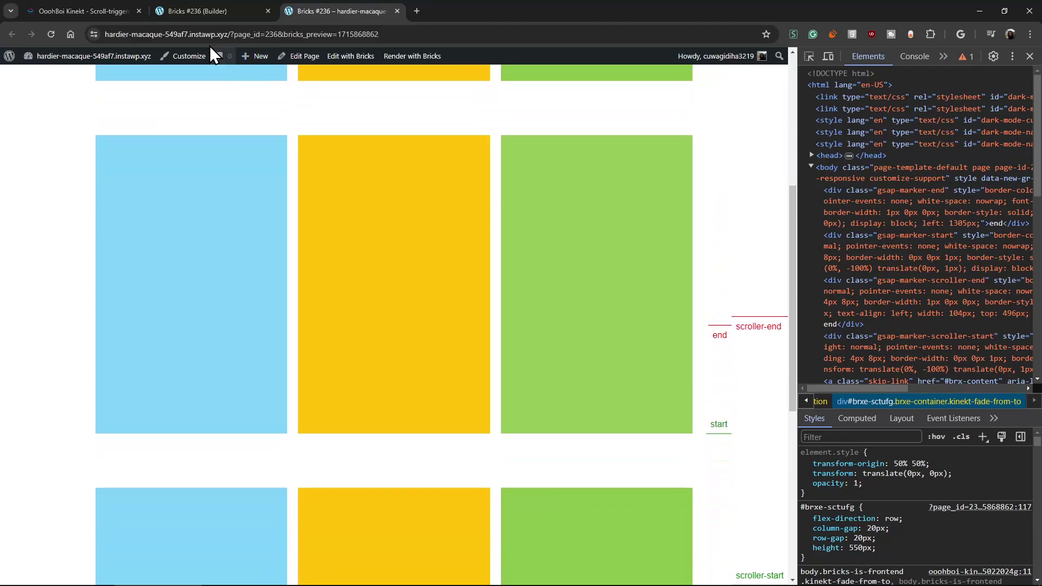
pyautogui.click(209, 11)
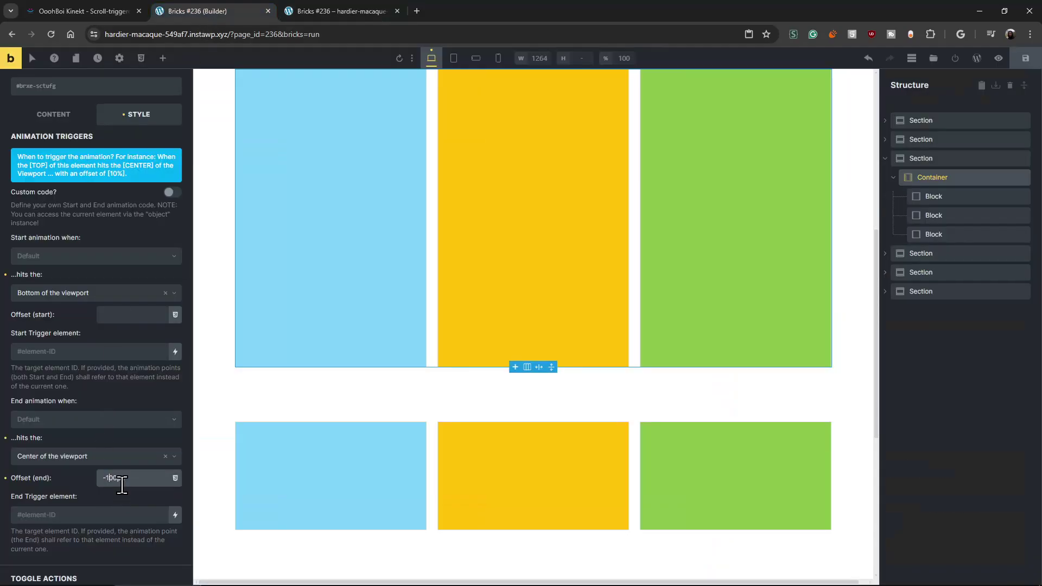
pyautogui.click(341, 11)
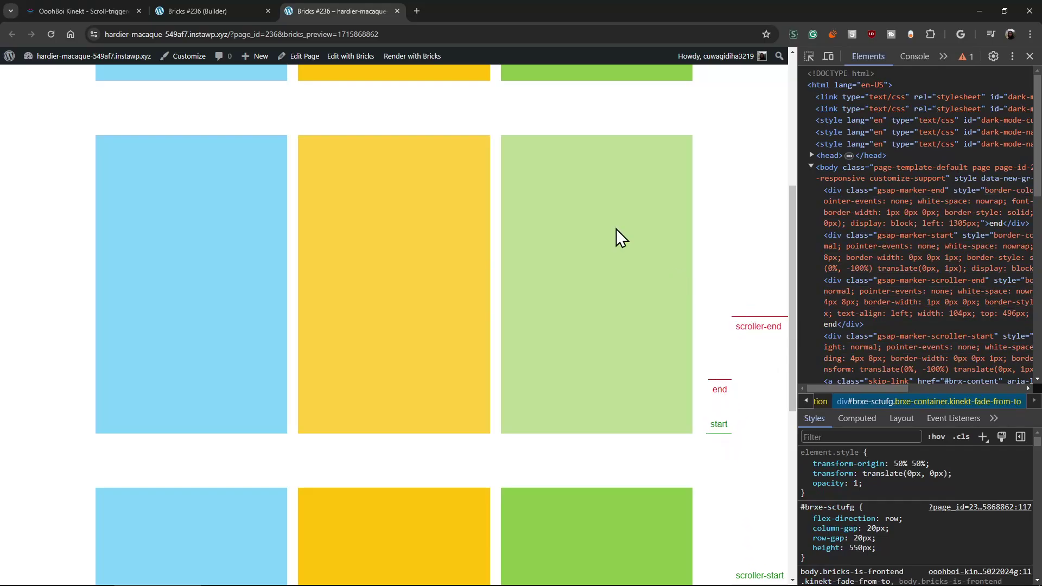
pyautogui.click(200, 13)
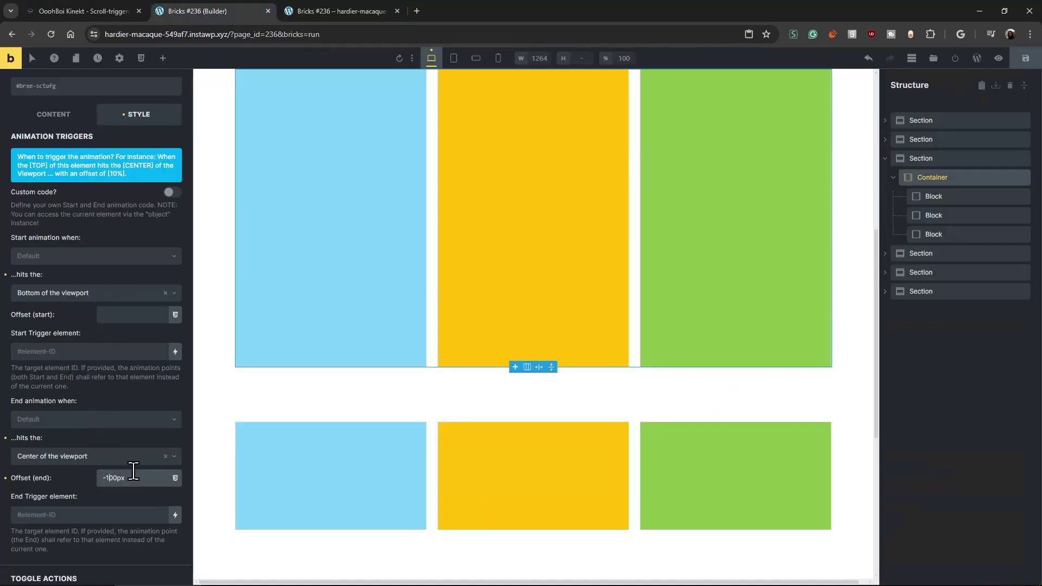
pyautogui.click(320, 11)
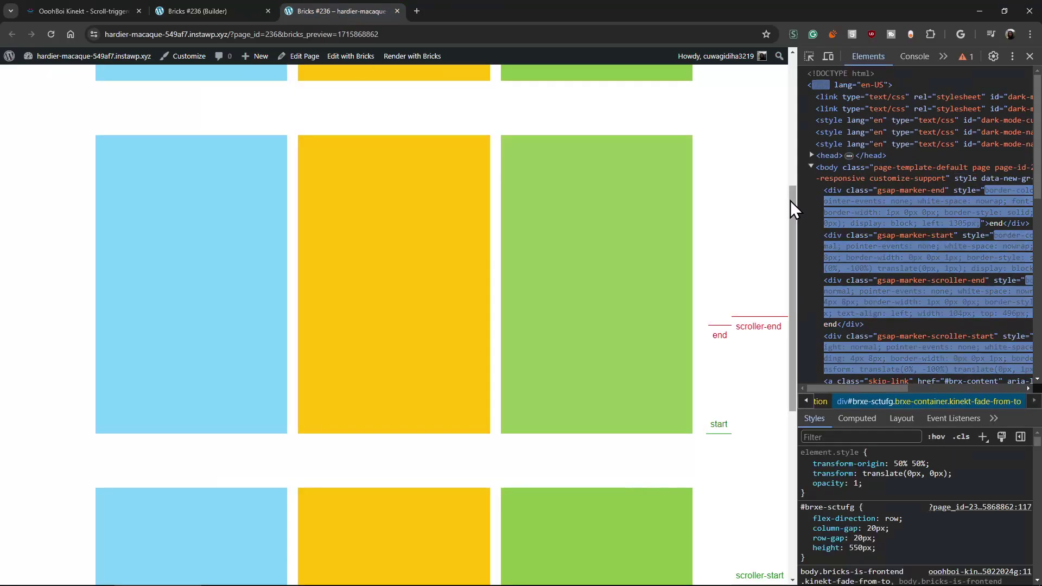
# - Scroll the preview up and down to watch the blocks fade and rise past the markers
pyautogui.moveTo(790, 200)
pyautogui.mouseDown()
pyautogui.moveTo(793, 211)
pyautogui.moveTo(793, 184)
pyautogui.moveTo(794, 203)
pyautogui.mouseUp()
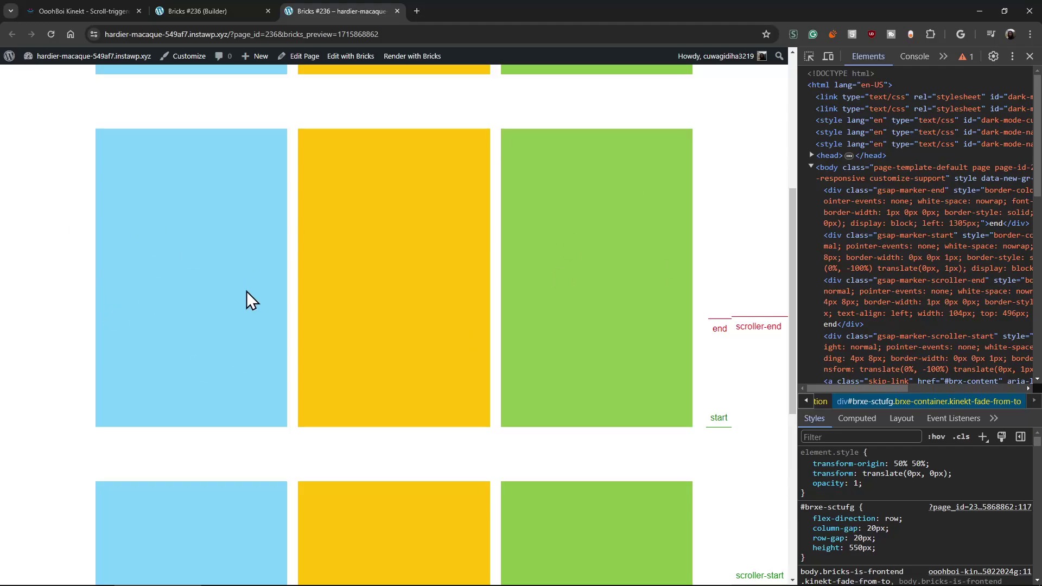
pyautogui.scroll(-1, 475, 267)
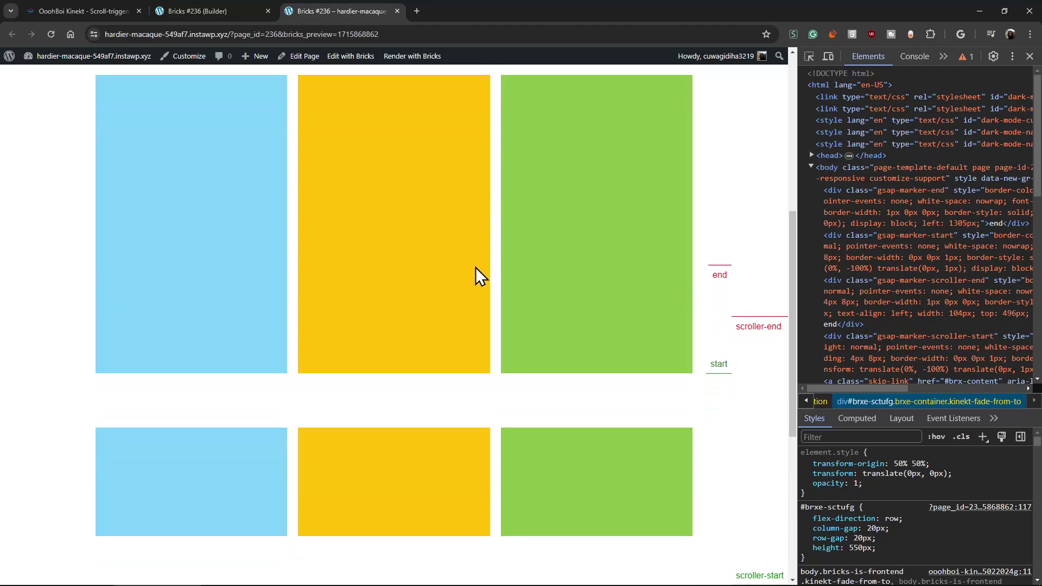
pyautogui.scroll(2, 479, 269)
pyautogui.scroll(3, 483, 280)
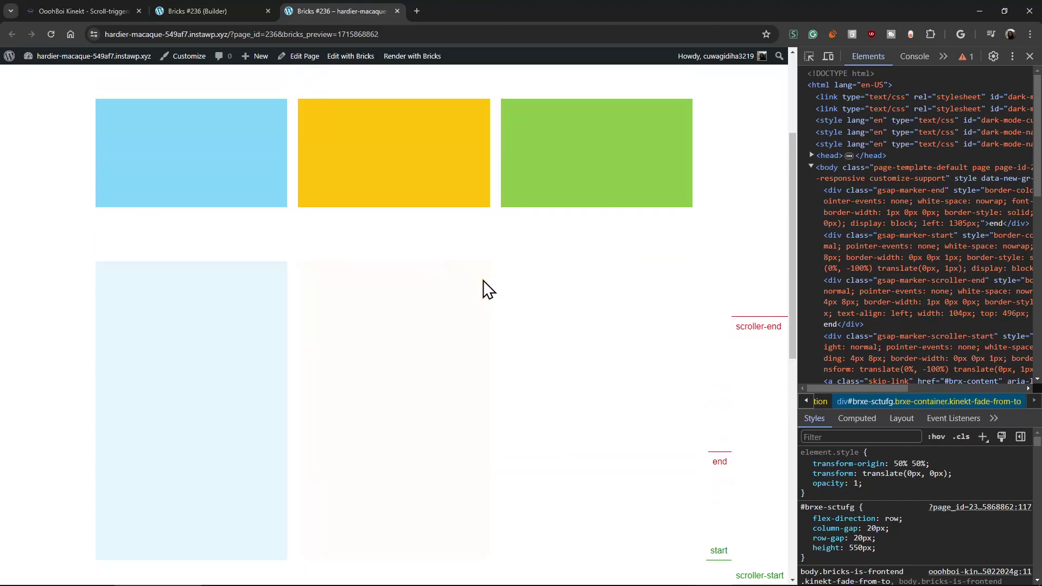
pyautogui.scroll(-4, 488, 261)
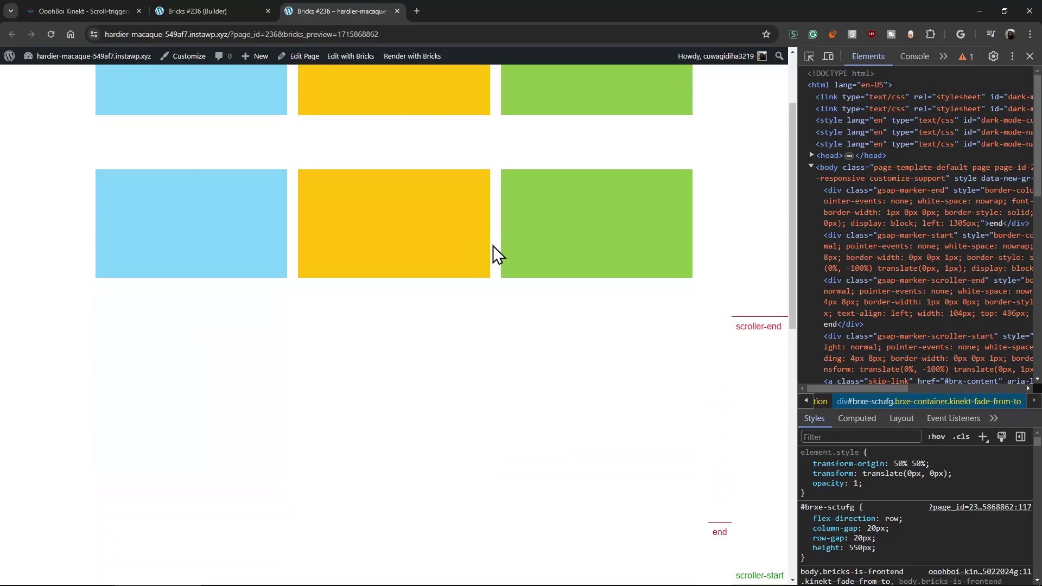
pyautogui.scroll(-3, 477, 308)
pyautogui.scroll(5, 477, 309)
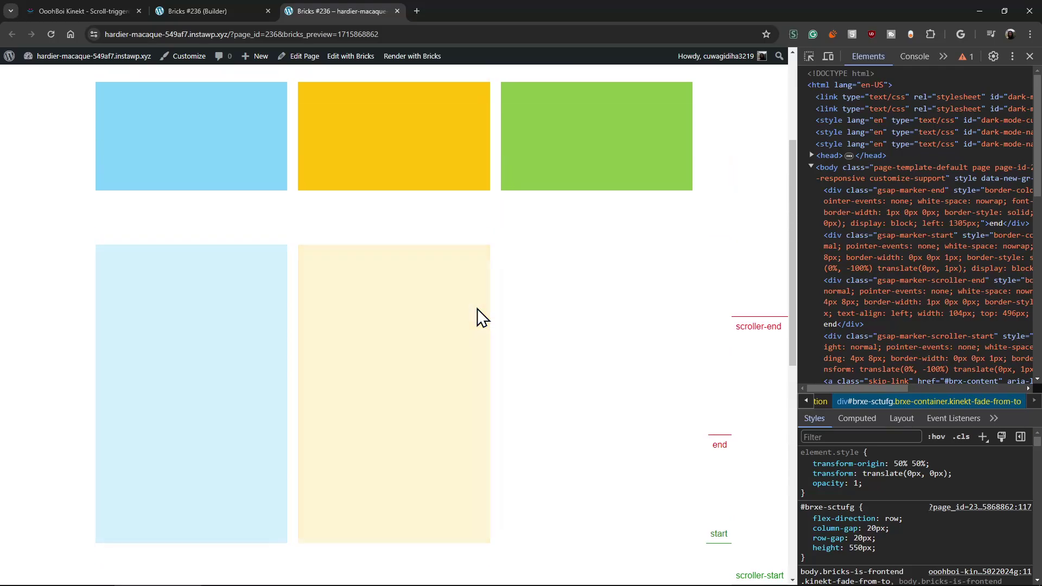
pyautogui.scroll(-1, 477, 308)
pyautogui.scroll(2, 477, 308)
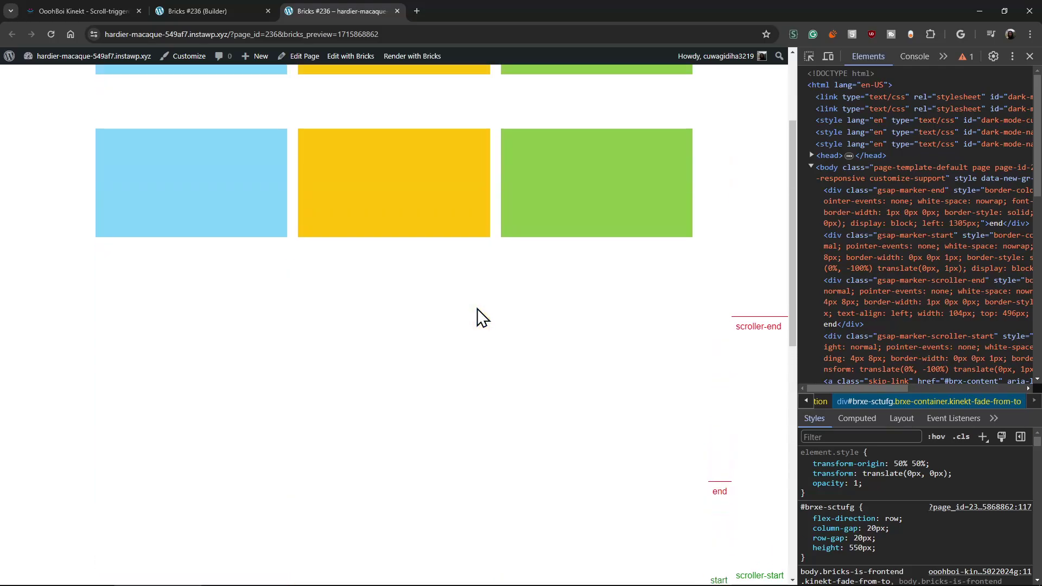
pyautogui.scroll(-1, 477, 308)
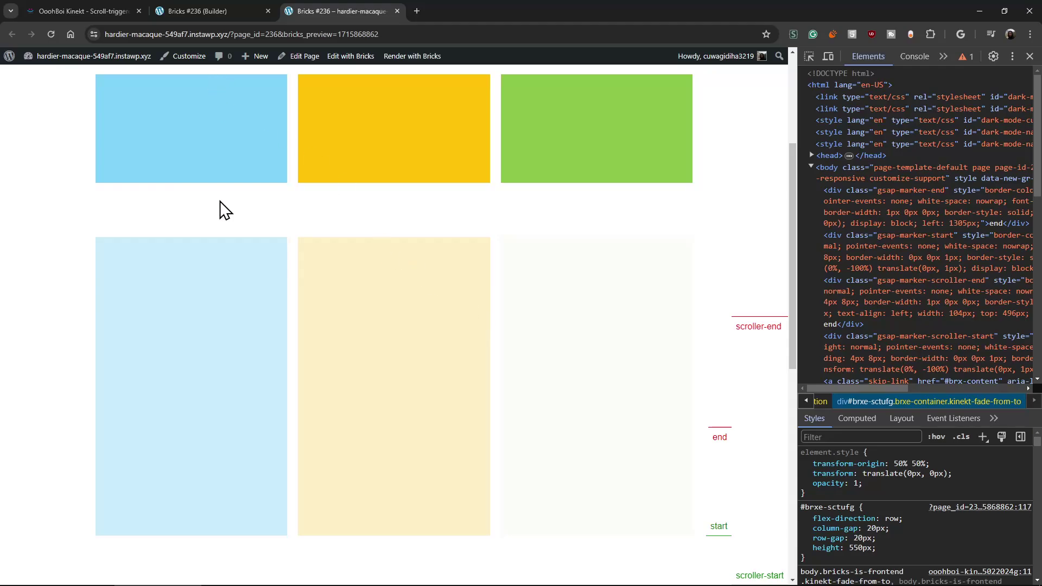
# - Inspect the container and its first and third blocks in Structure, then scroll the preview
pyautogui.click(199, 11)
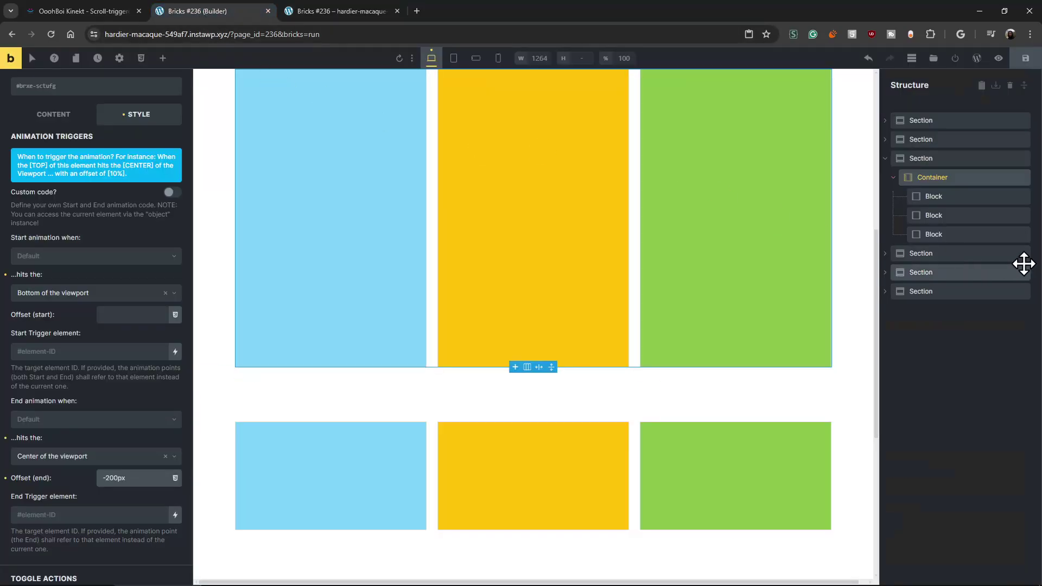
pyautogui.click(970, 201)
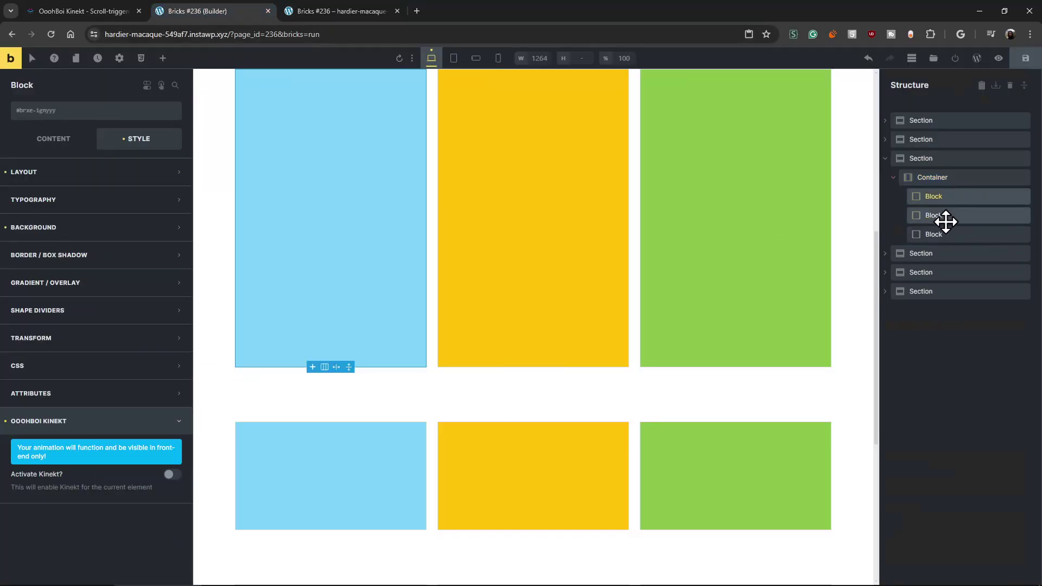
pyautogui.click(946, 177)
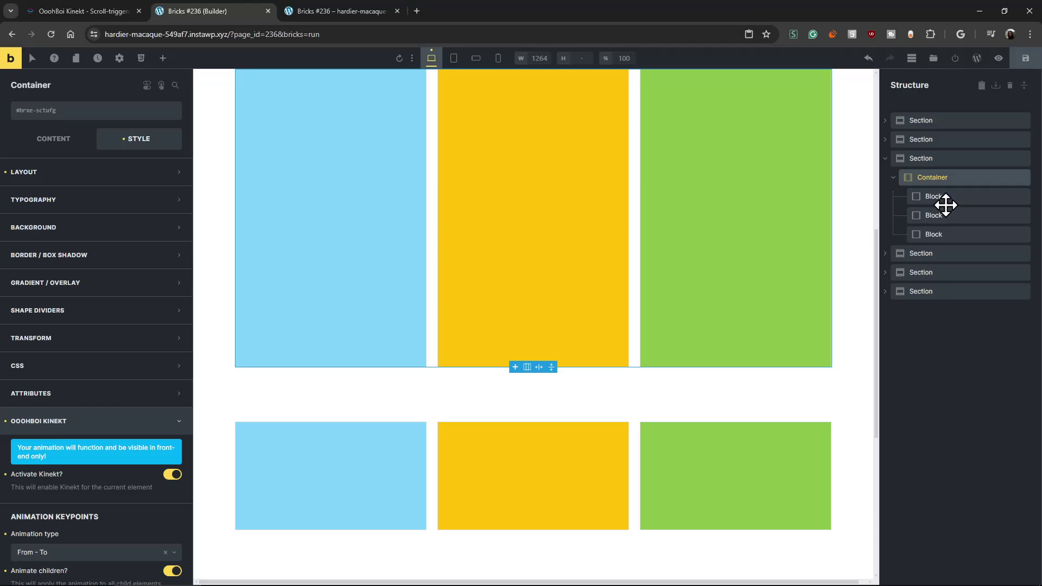
pyautogui.click(944, 198)
pyautogui.click(944, 234)
pyautogui.click(947, 195)
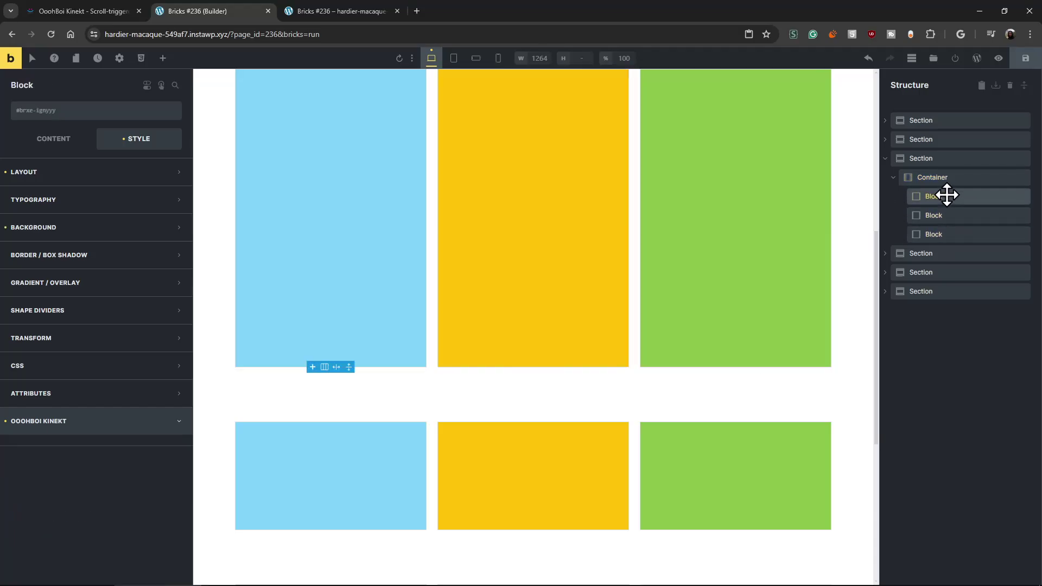
pyautogui.click(288, 10)
pyautogui.scroll(-2, 492, 358)
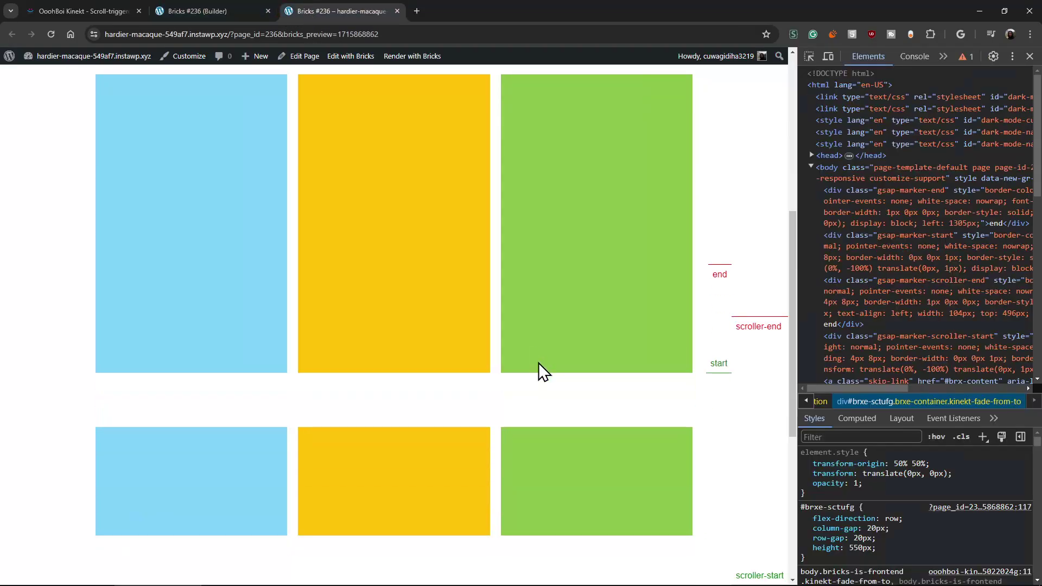
pyautogui.scroll(3, 596, 347)
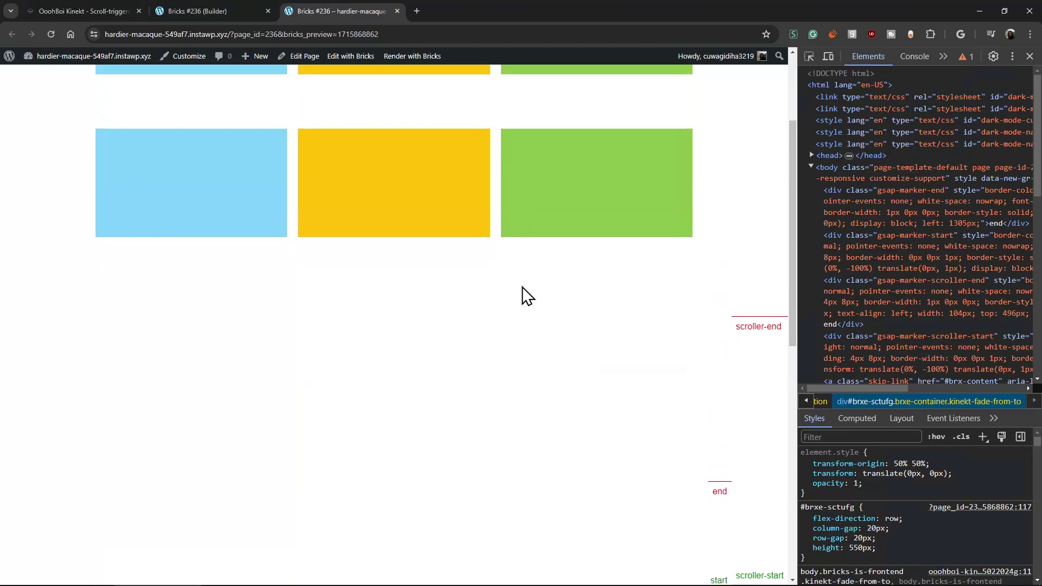
# - Turn on 'Pin this element?' for the container, save, and scroll the preview to test pinning
pyautogui.click(201, 11)
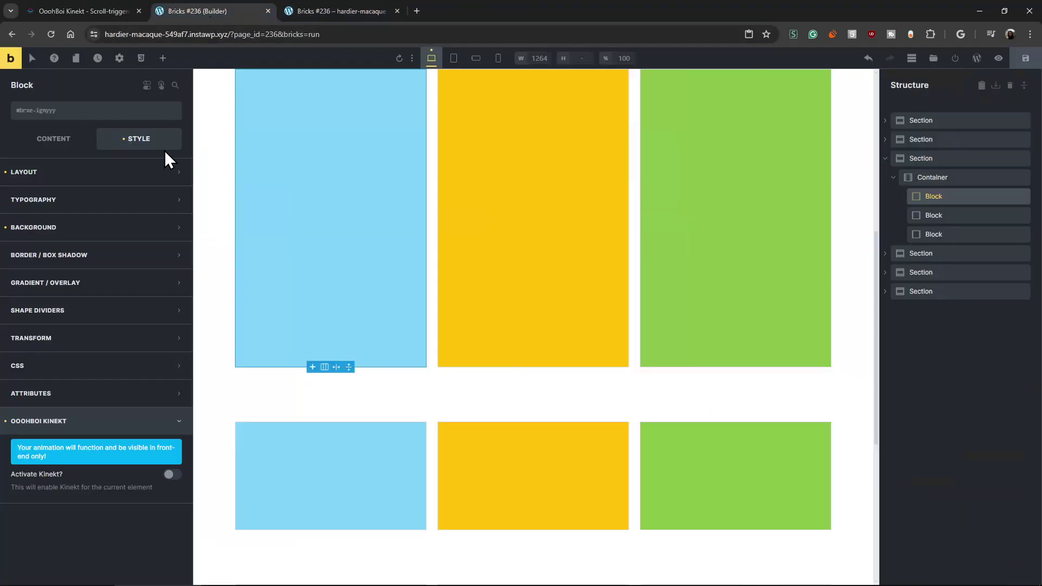
pyautogui.click(955, 178)
pyautogui.scroll(-10, 123, 467)
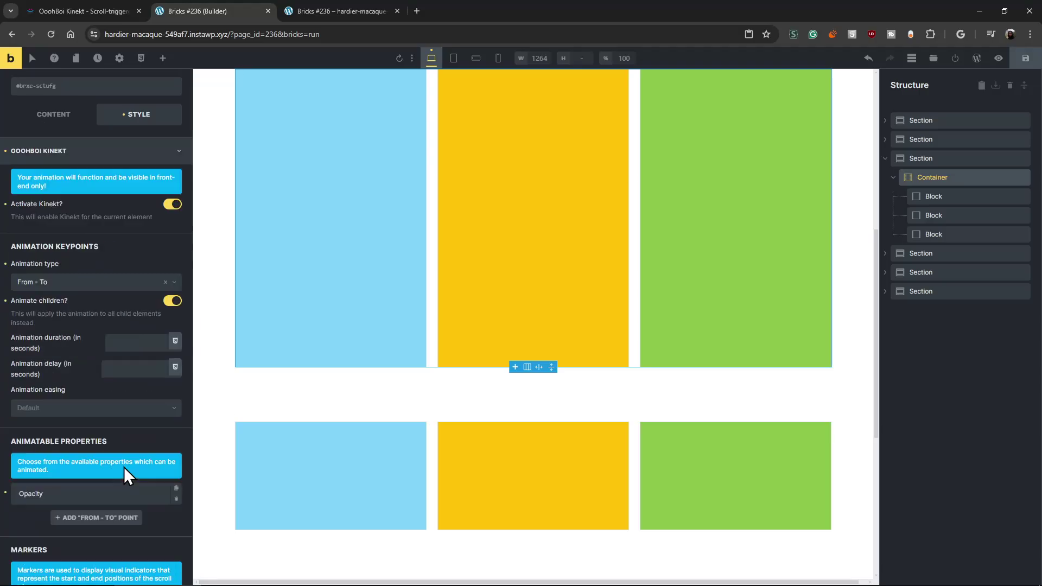
pyautogui.scroll(-5, 136, 382)
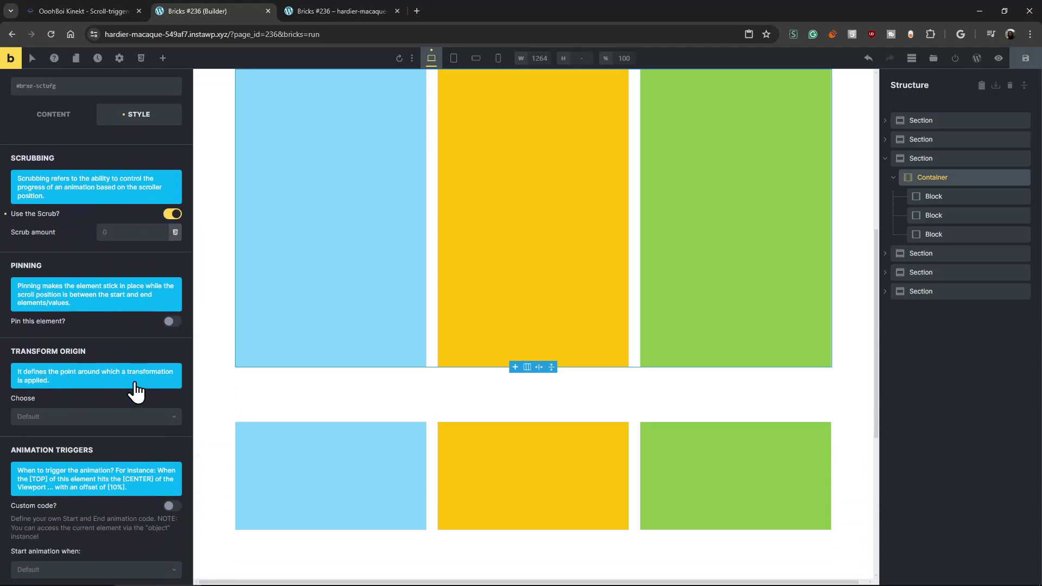
pyautogui.click(171, 321)
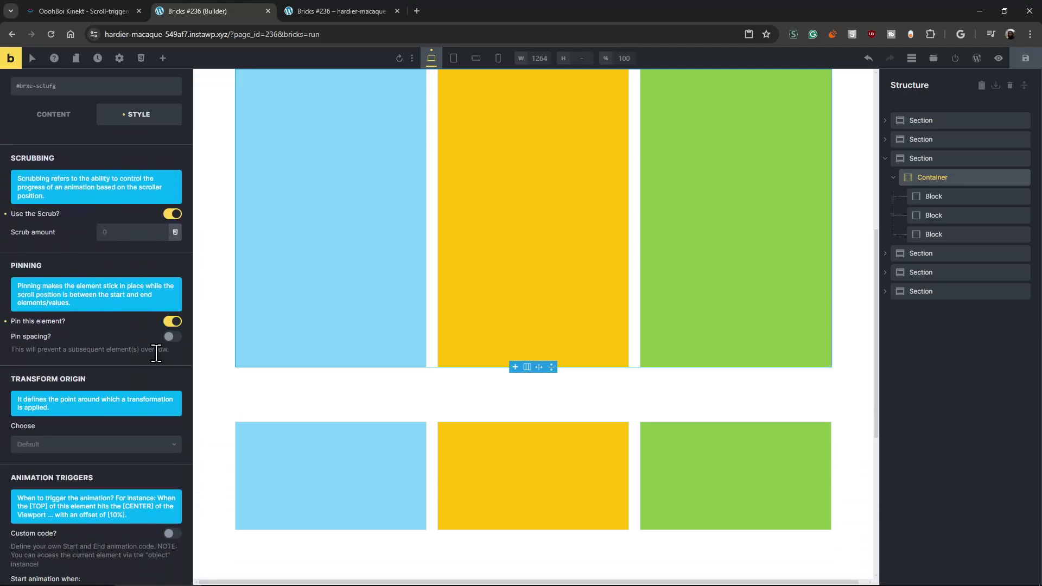
pyautogui.click(1026, 58)
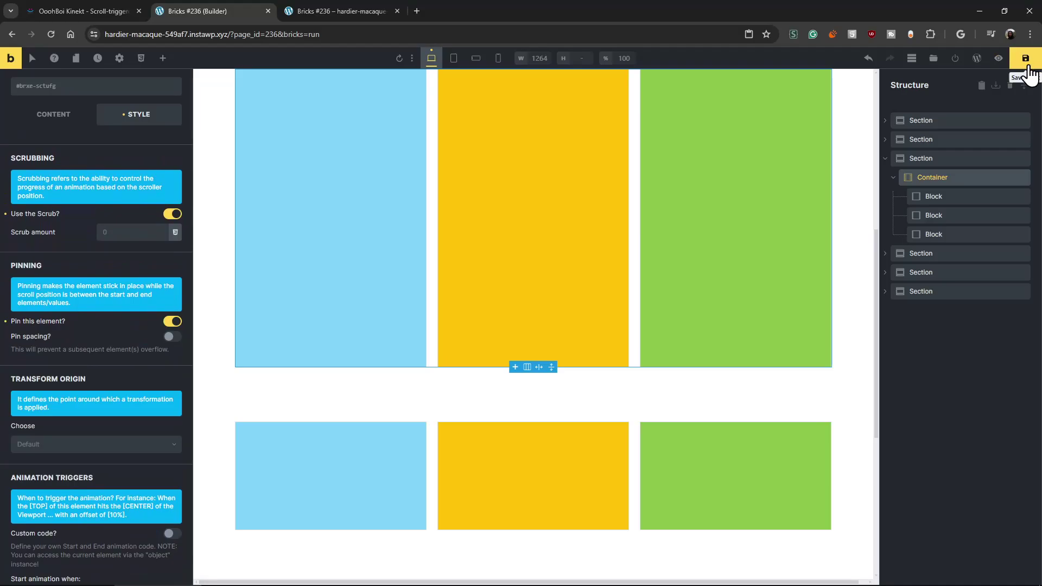
pyautogui.click(330, 8)
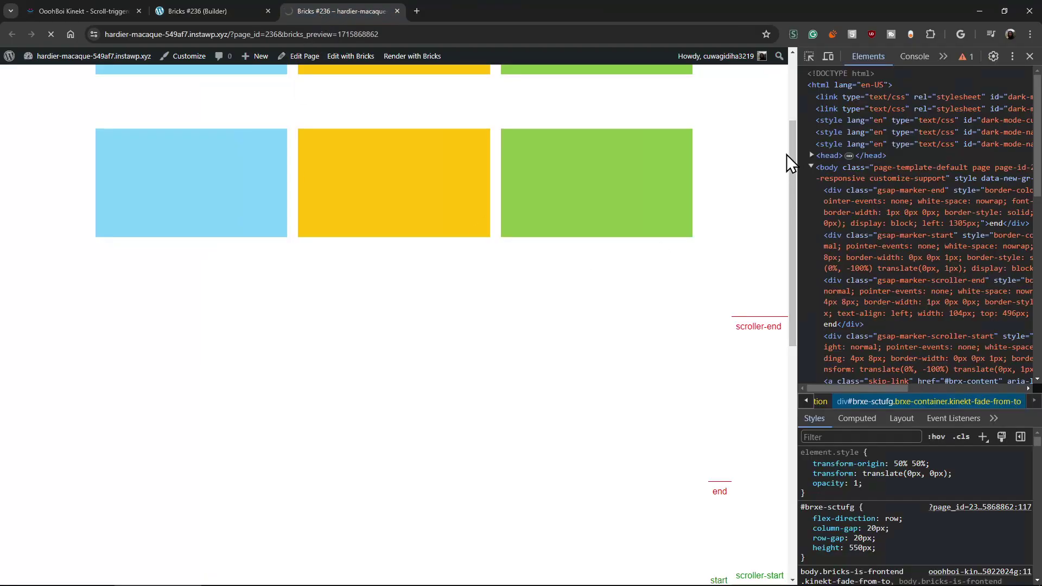
pyautogui.moveTo(791, 149); pyautogui.dragTo(787, 93)
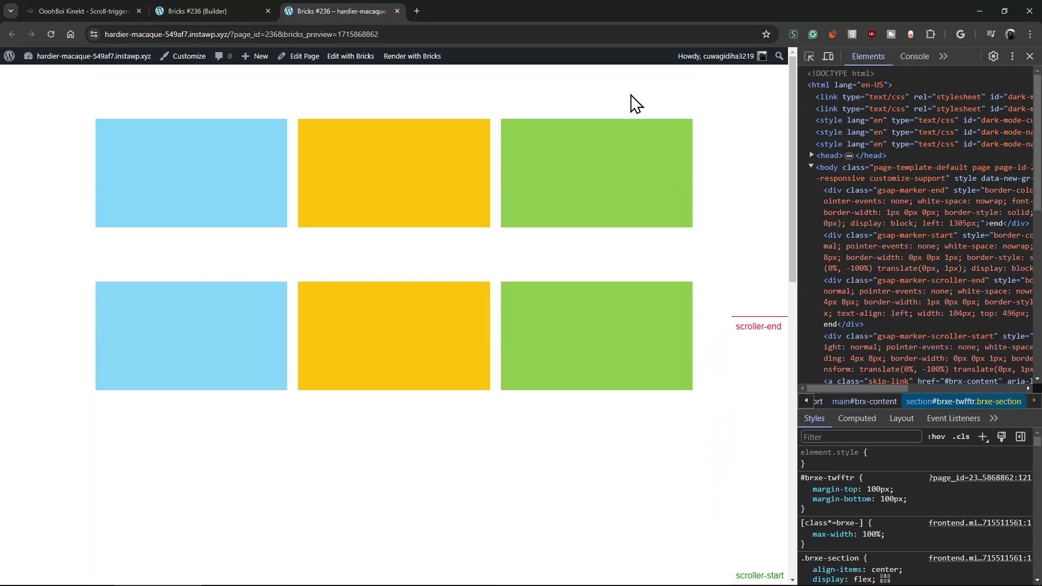
# - Enable Pin spacing for the container's Kinekt animation, save, and reload the front-end preview
pyautogui.click(203, 14)
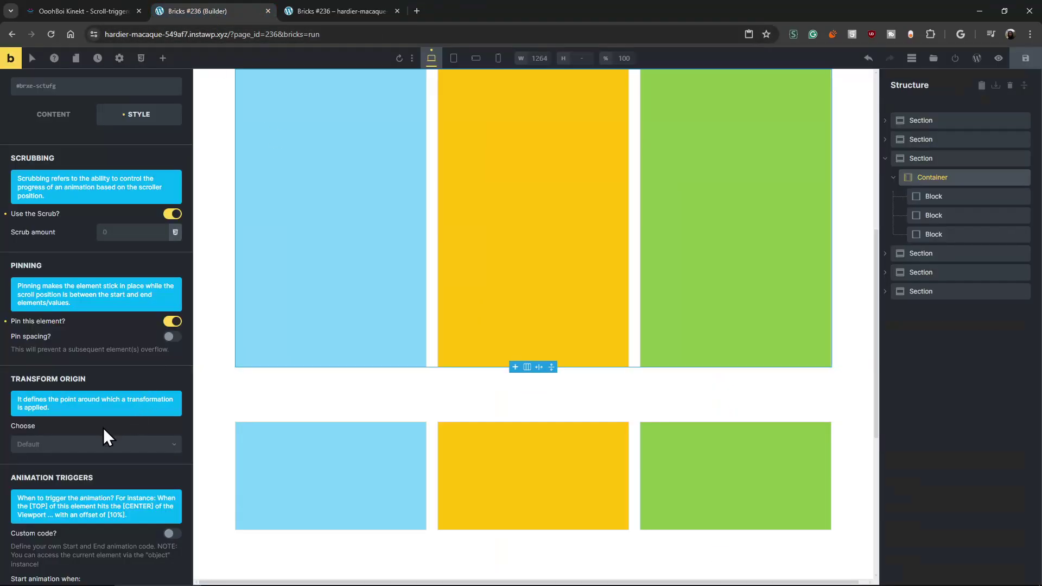
pyautogui.click(172, 338)
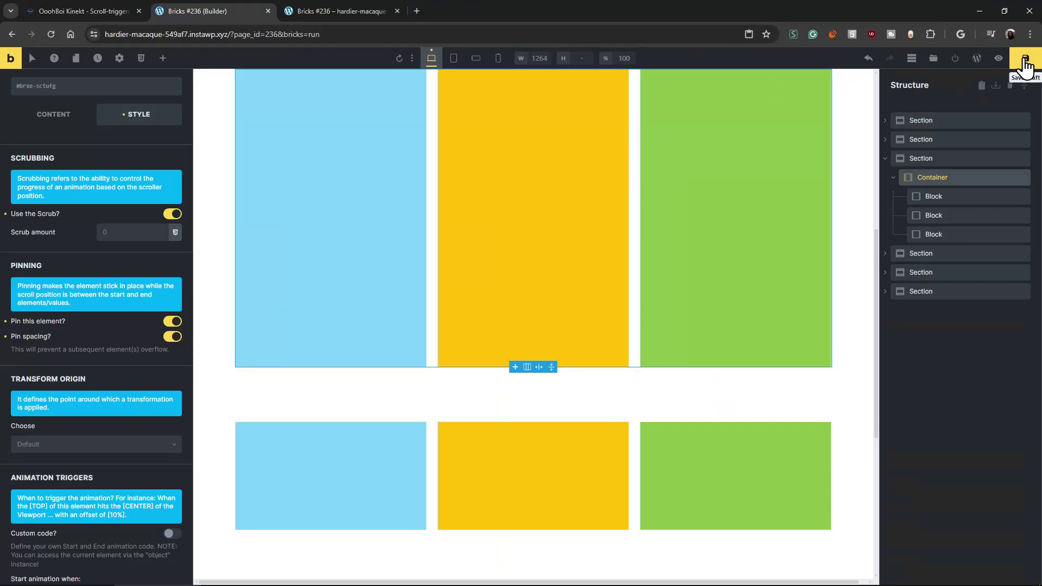
pyautogui.click(1025, 58)
pyautogui.click(327, 11)
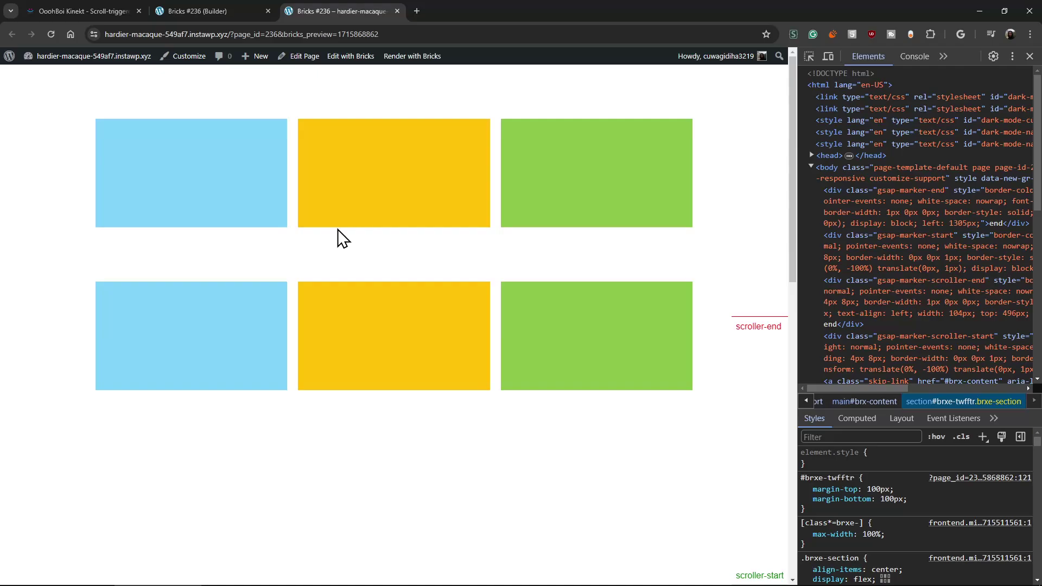
pyautogui.press('F5')
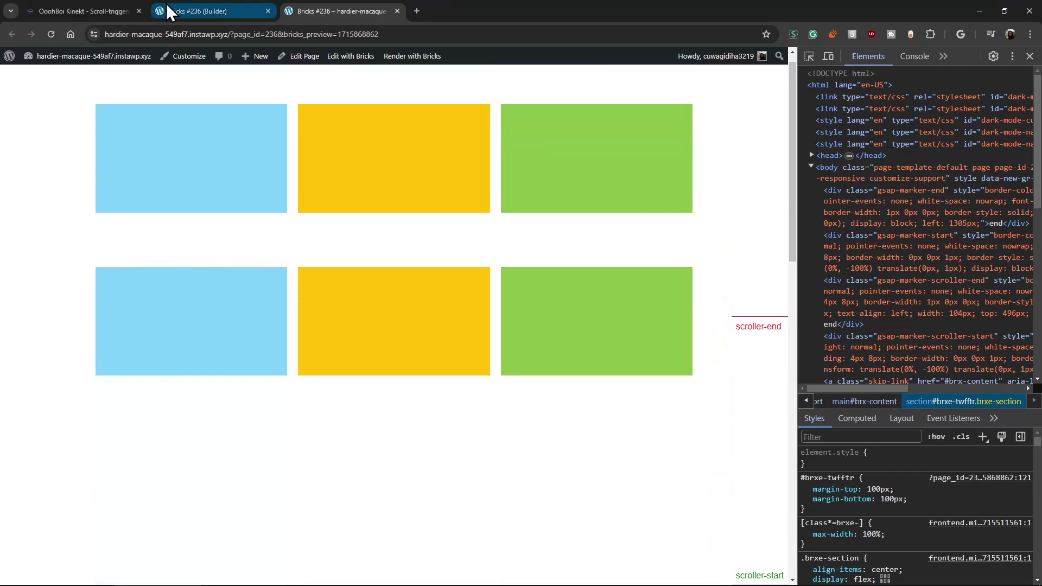
# - Set the container's Layout height to 96vh, save, and reload the preview to test the pinned animation
pyautogui.click(166, 4)
pyautogui.scroll(12, 87, 190)
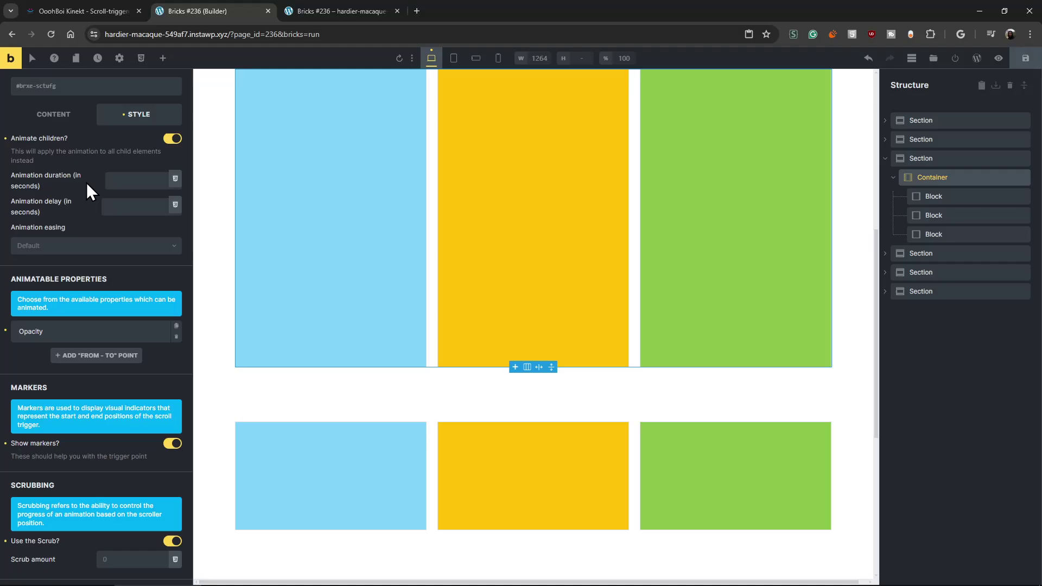
pyautogui.click(90, 185)
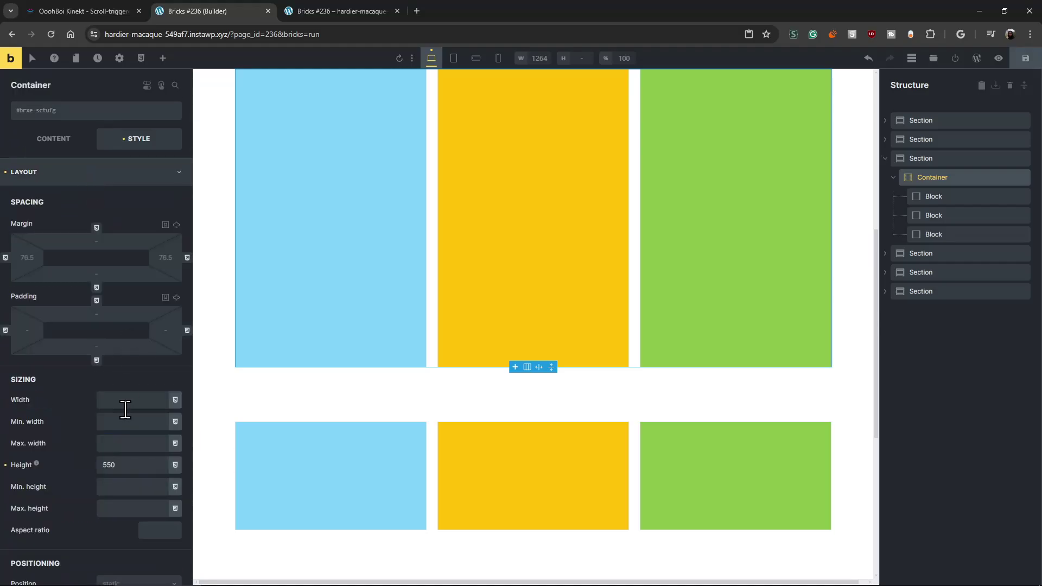
pyautogui.doubleClick(116, 465)
pyautogui.write('96v')
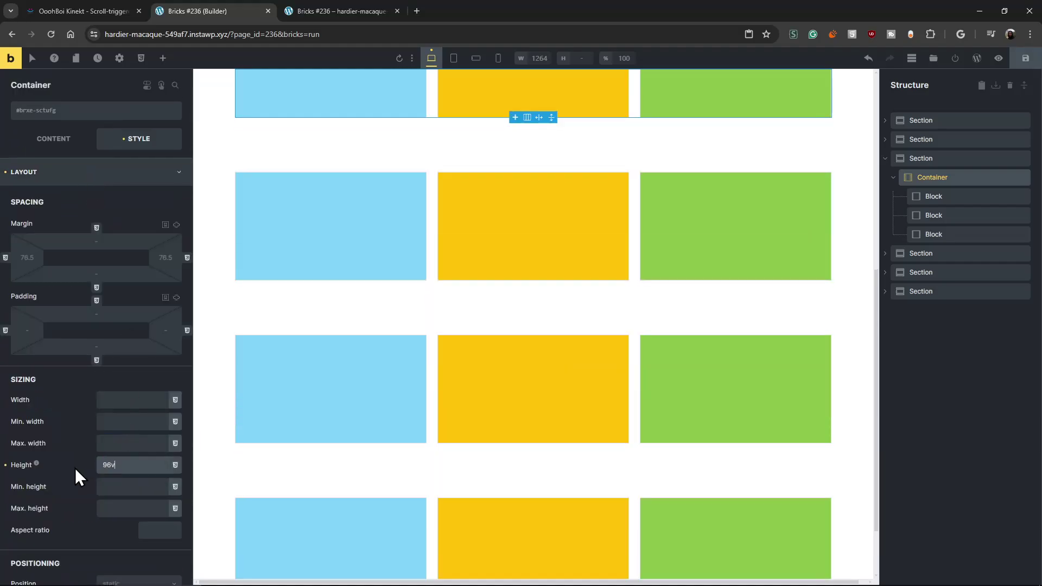
pyautogui.write('h')
pyautogui.scroll(2, 503, 307)
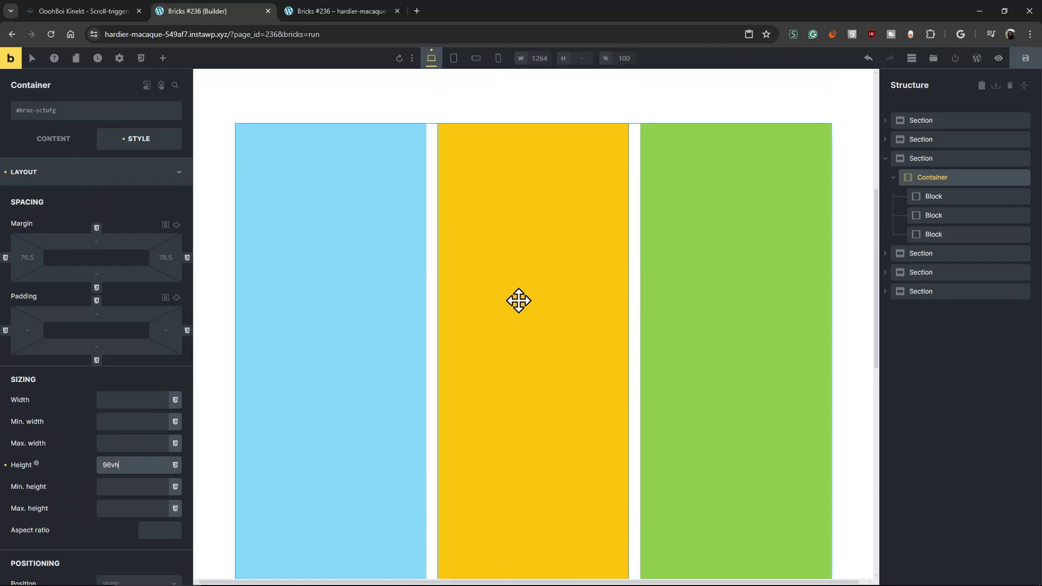
pyautogui.click(1025, 60)
pyautogui.click(339, 11)
pyautogui.press('F5')
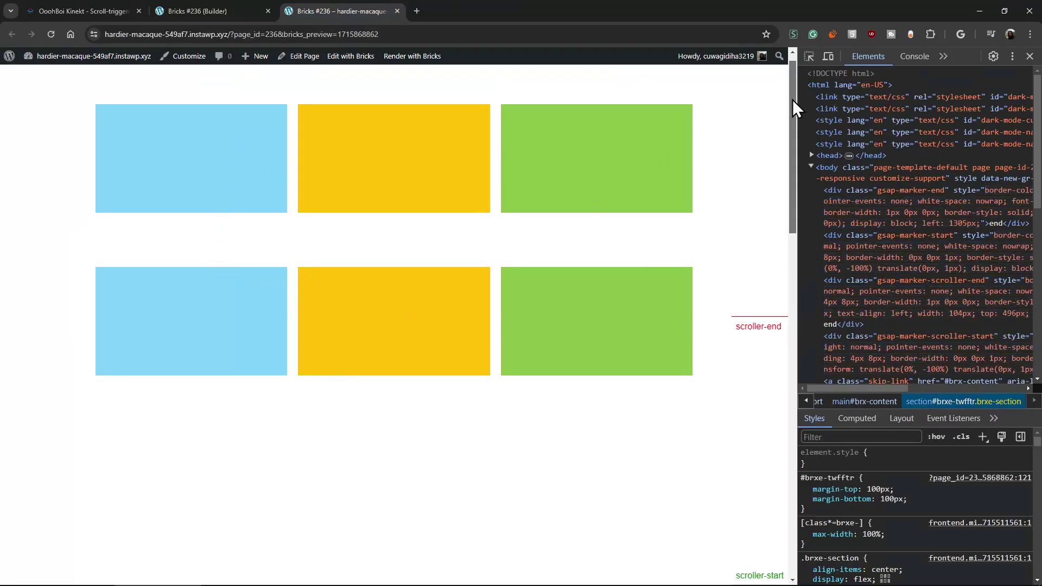
pyautogui.moveTo(792, 100); pyautogui.dragTo(780, 145)
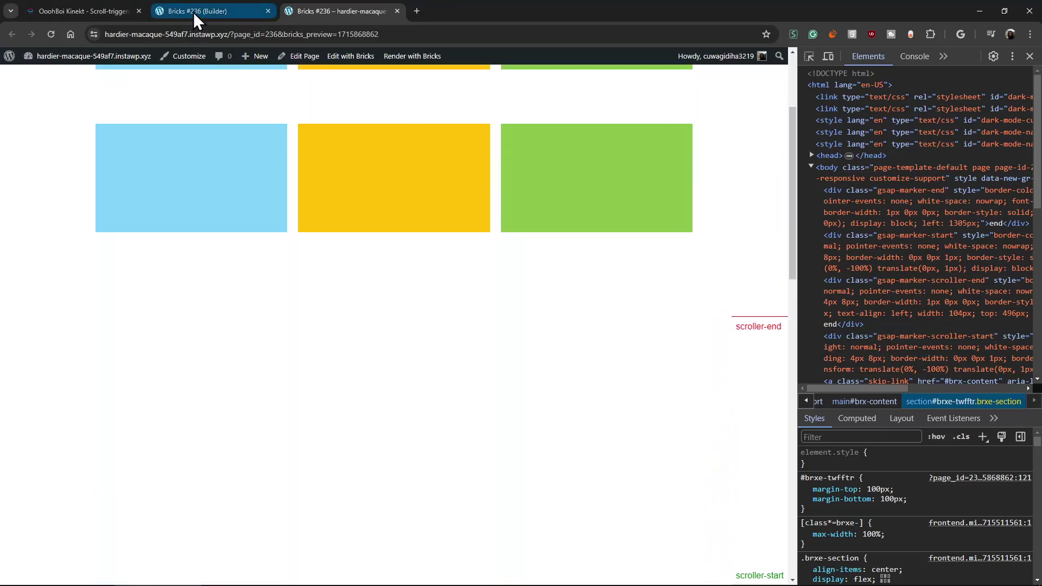
# - Select the container and set its Kinekt start trigger to the viewport centre
pyautogui.click(193, 12)
pyautogui.click(953, 177)
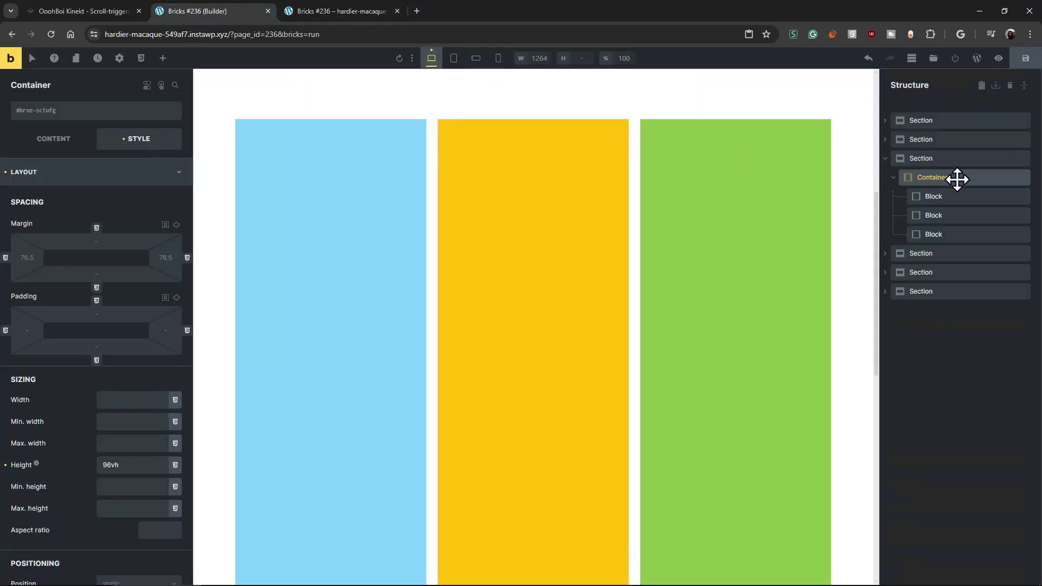
pyautogui.click(24, 172)
pyautogui.click(64, 421)
pyautogui.scroll(-5, 109, 396)
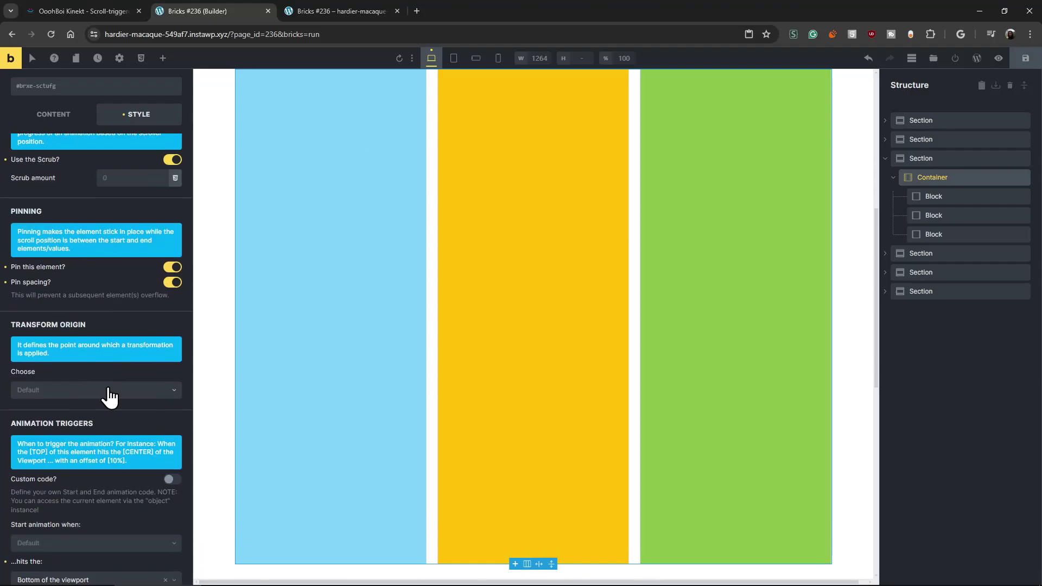
pyautogui.scroll(-8, 106, 394)
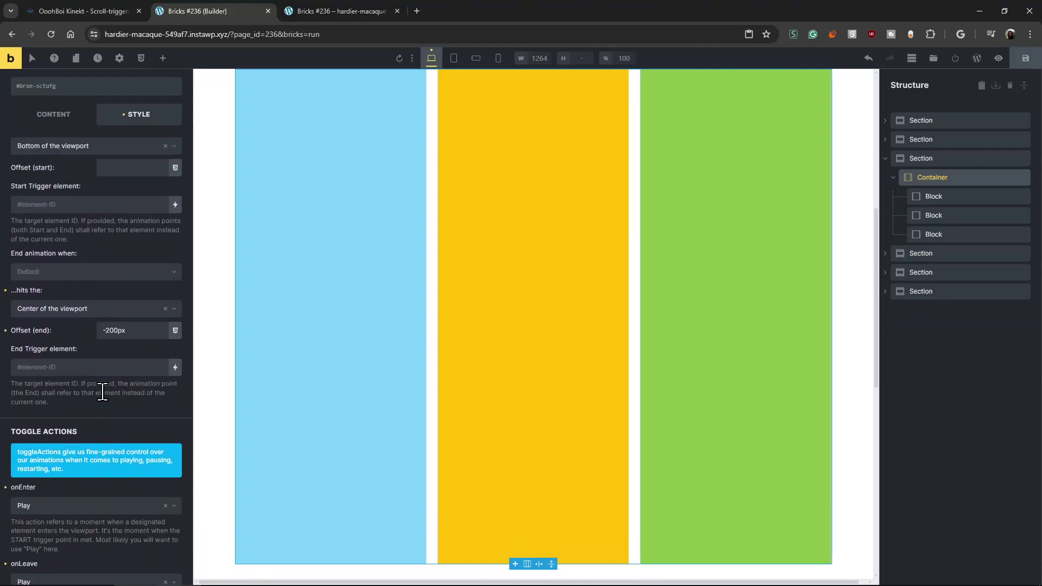
pyautogui.scroll(2, 76, 347)
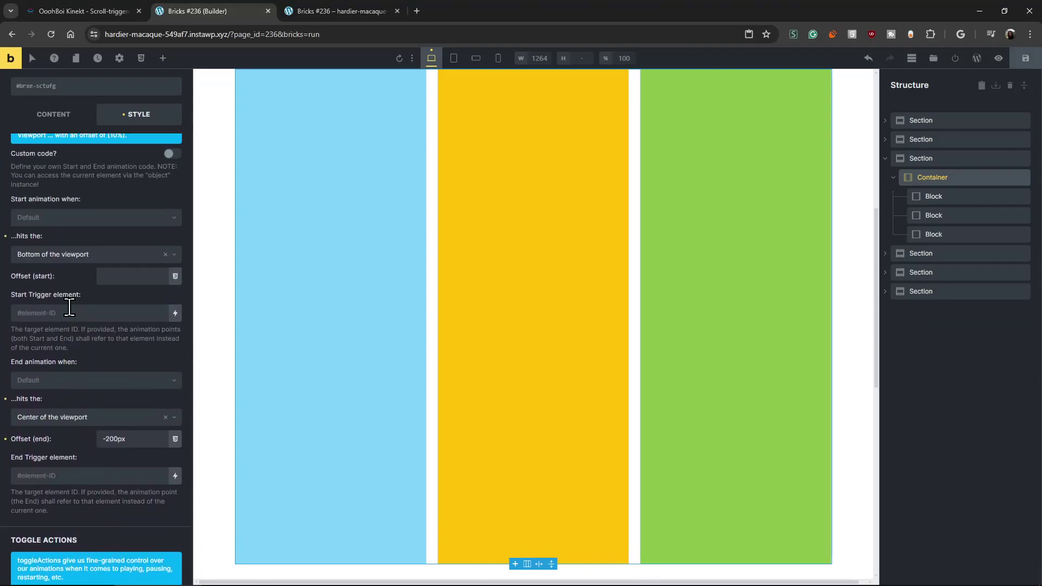
pyautogui.click(80, 255)
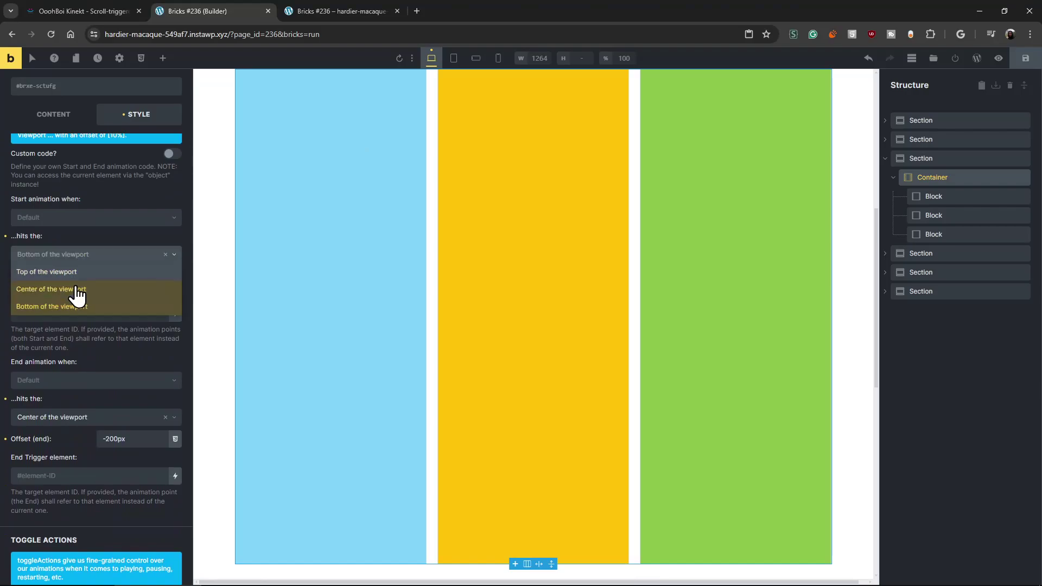
pyautogui.click(78, 291)
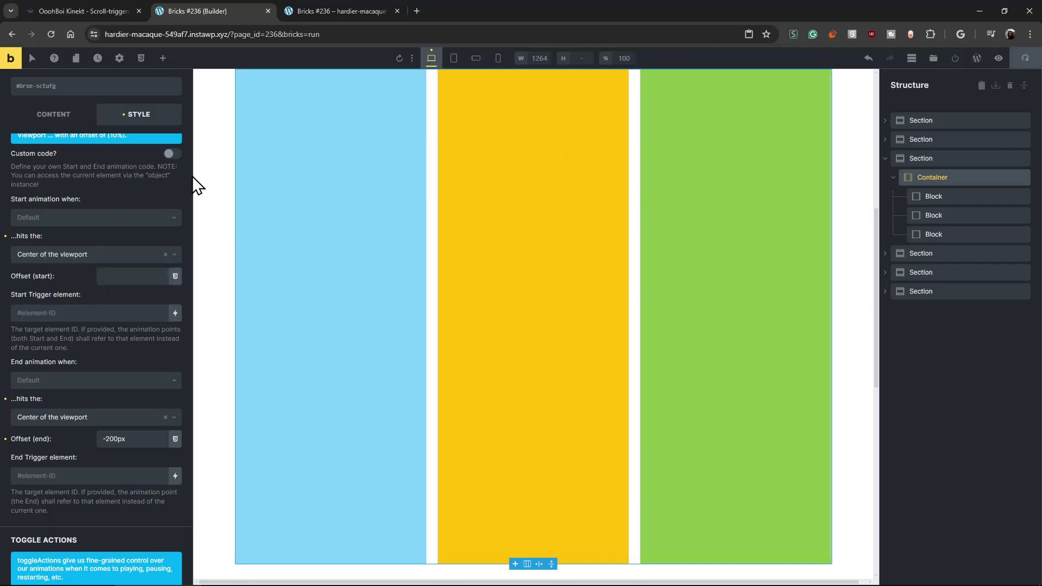
# - Preview the animation, then change the start trigger to the viewport bottom and save
pyautogui.hotkey('ctrl', 'Tab')
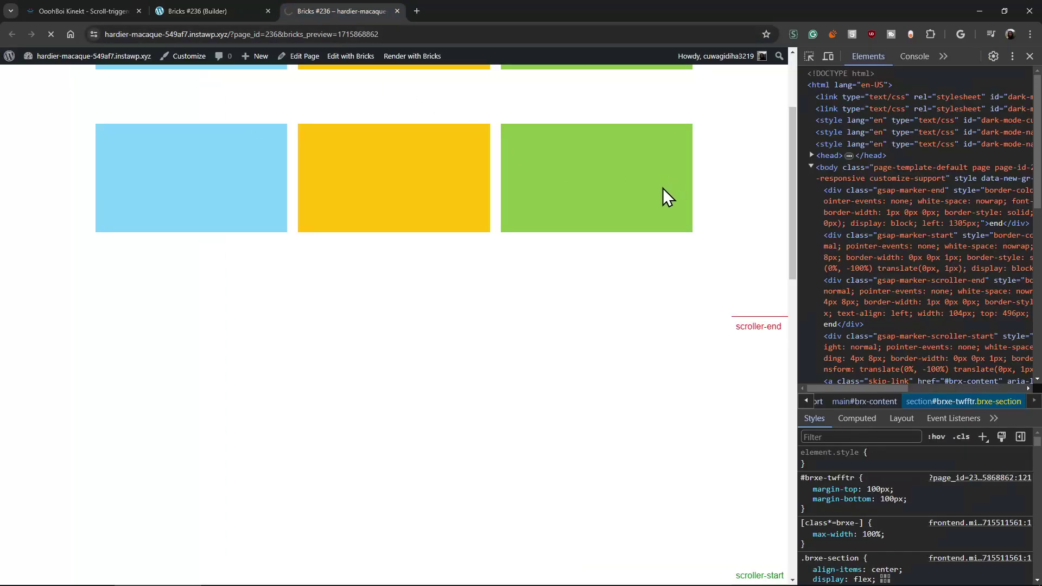
pyautogui.moveTo(794, 175); pyautogui.dragTo(793, 346)
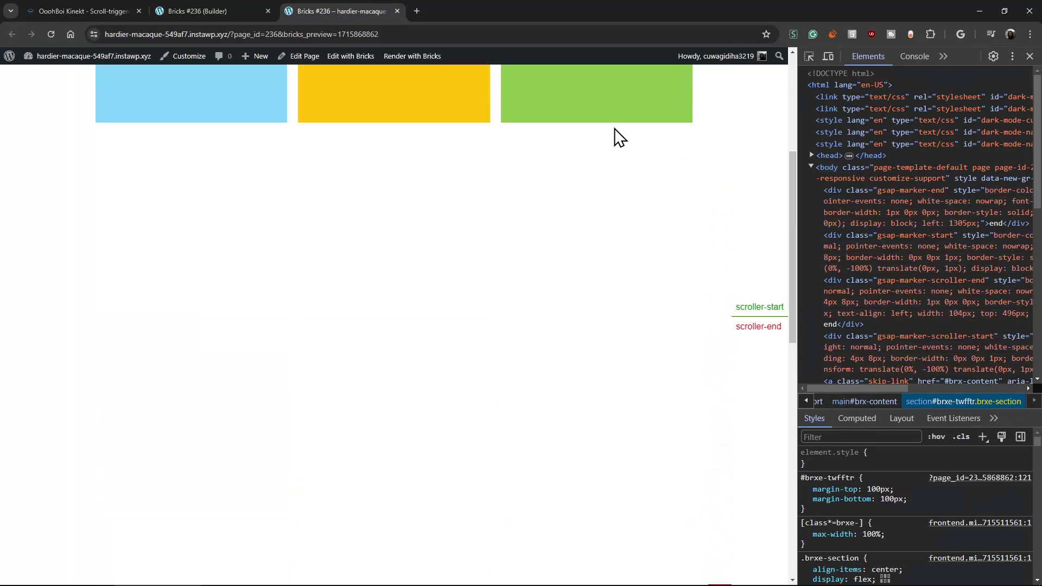
pyautogui.click(219, 12)
pyautogui.click(68, 255)
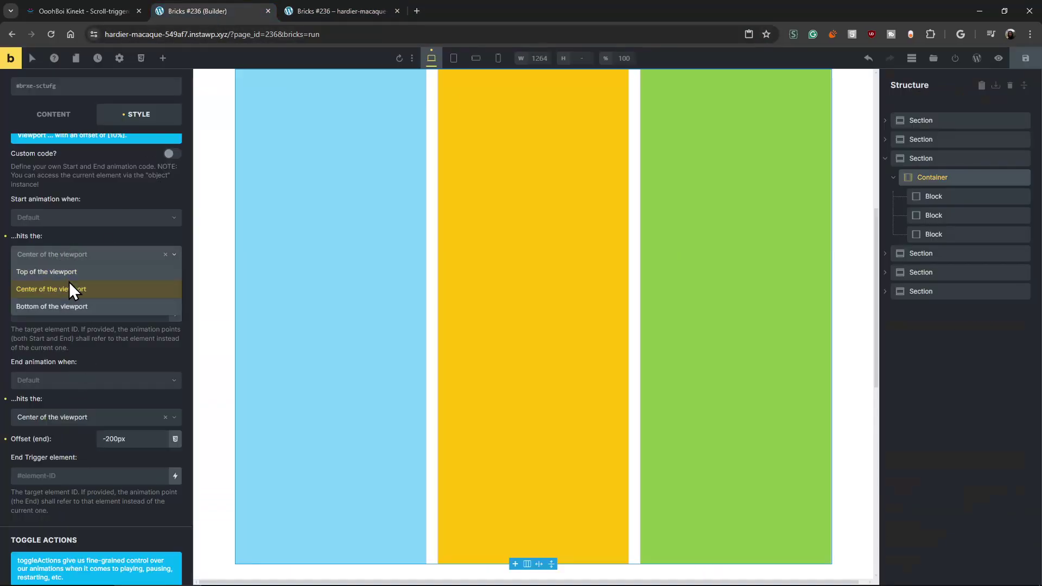
pyautogui.click(69, 272)
pyautogui.click(1025, 58)
# - Test the scroll animation in the front-end preview, returning to the builder in between
pyautogui.click(397, 18)
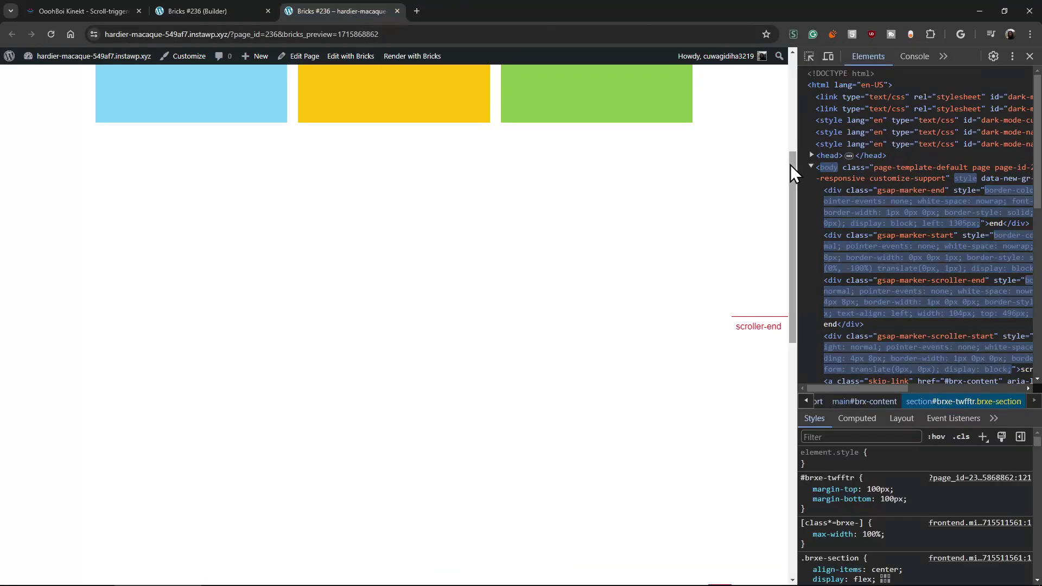
pyautogui.moveTo(791, 165); pyautogui.dragTo(787, 107)
pyautogui.click(180, 12)
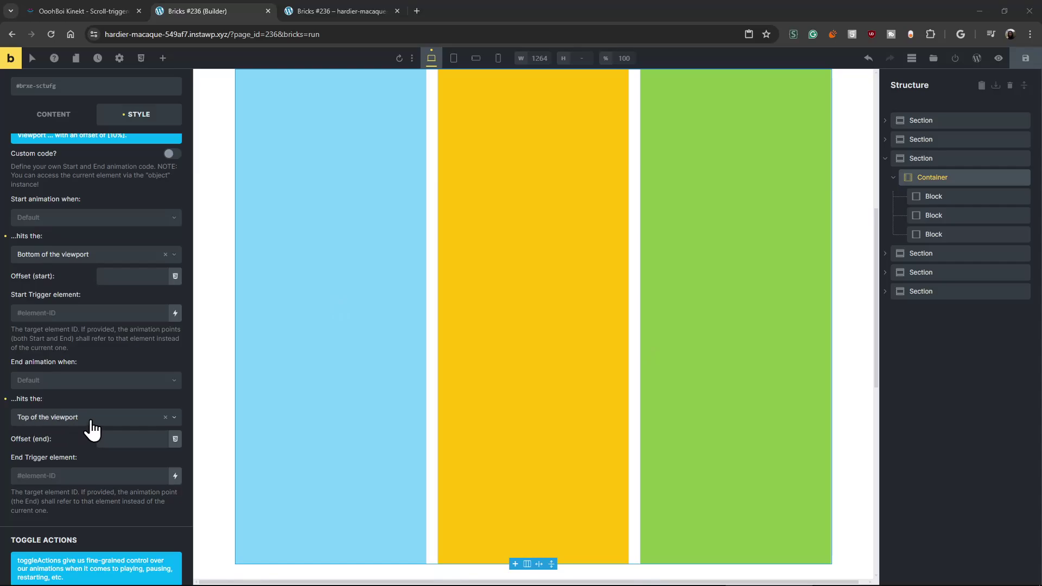
pyautogui.click(357, 12)
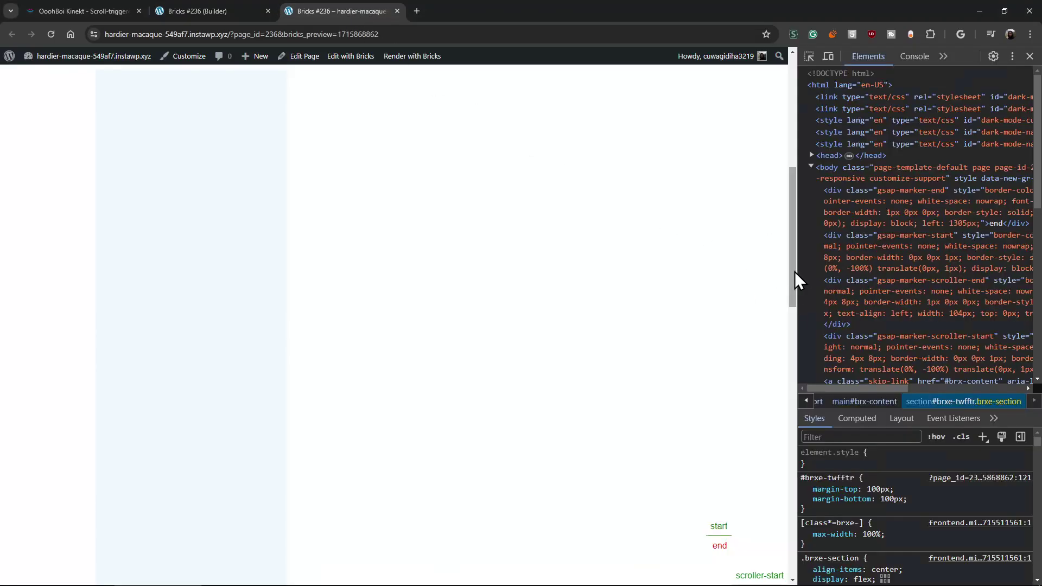
pyautogui.scroll(-2, 789, 228)
pyautogui.moveTo(788, 252)
pyautogui.mouseDown()
pyautogui.moveTo(787, 213)
pyautogui.moveTo(780, 316)
pyautogui.moveTo(792, 375)
pyautogui.moveTo(790, 210)
pyautogui.moveTo(787, 324)
pyautogui.moveTo(788, 265)
pyautogui.mouseUp()
# - Add a Y position FROM-TO point to the container's animation, starting from 200px
pyautogui.click(200, 11)
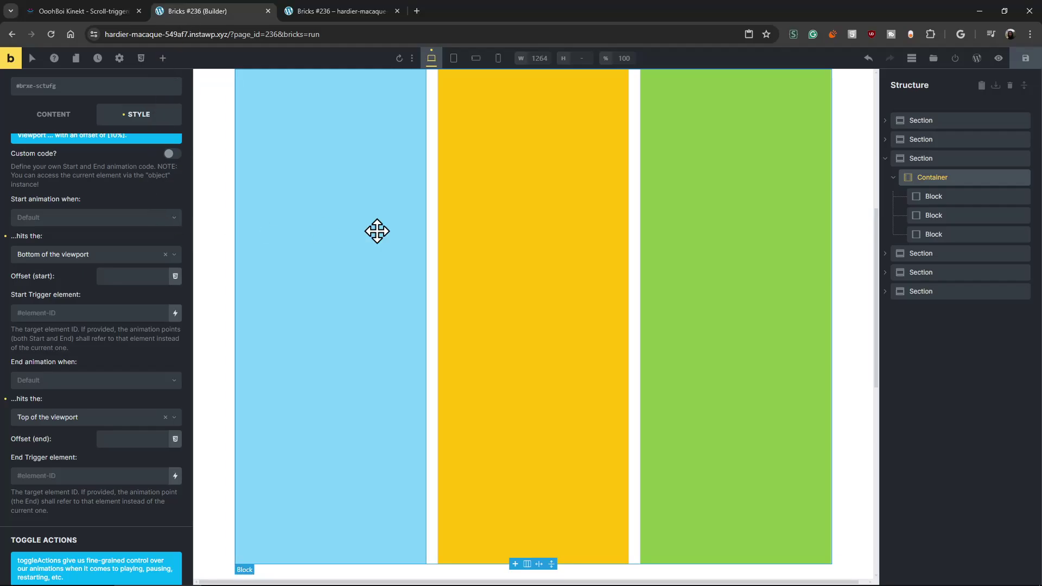
pyautogui.scroll(4, 67, 312)
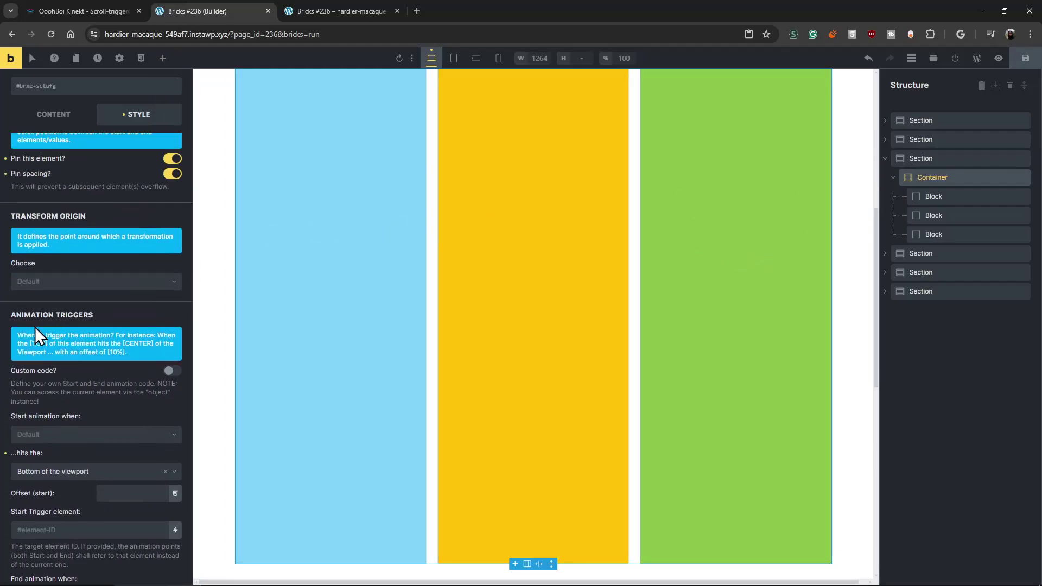
pyautogui.scroll(7, 85, 420)
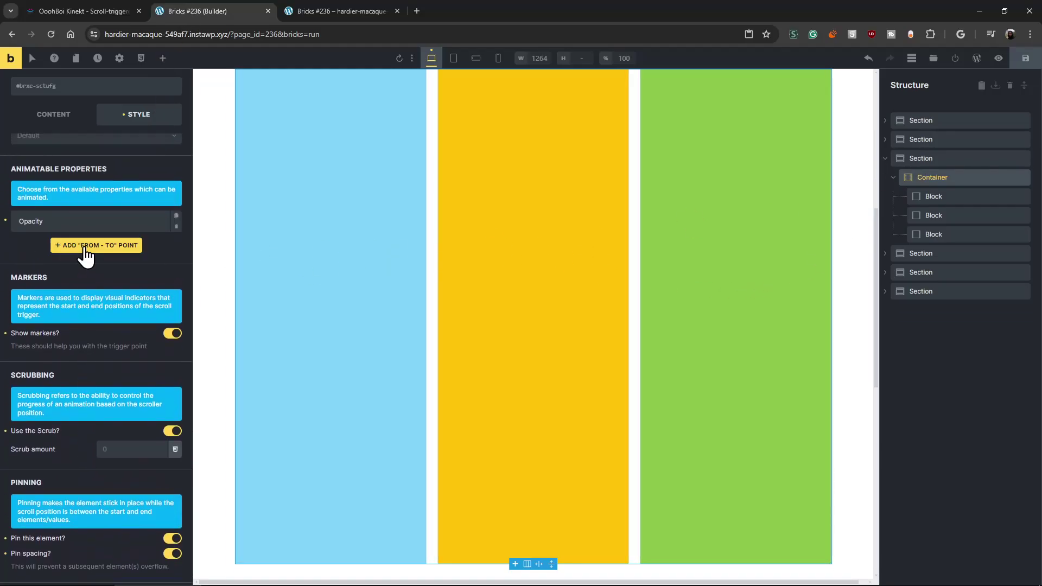
pyautogui.click(71, 240)
pyautogui.click(70, 286)
pyautogui.click(70, 326)
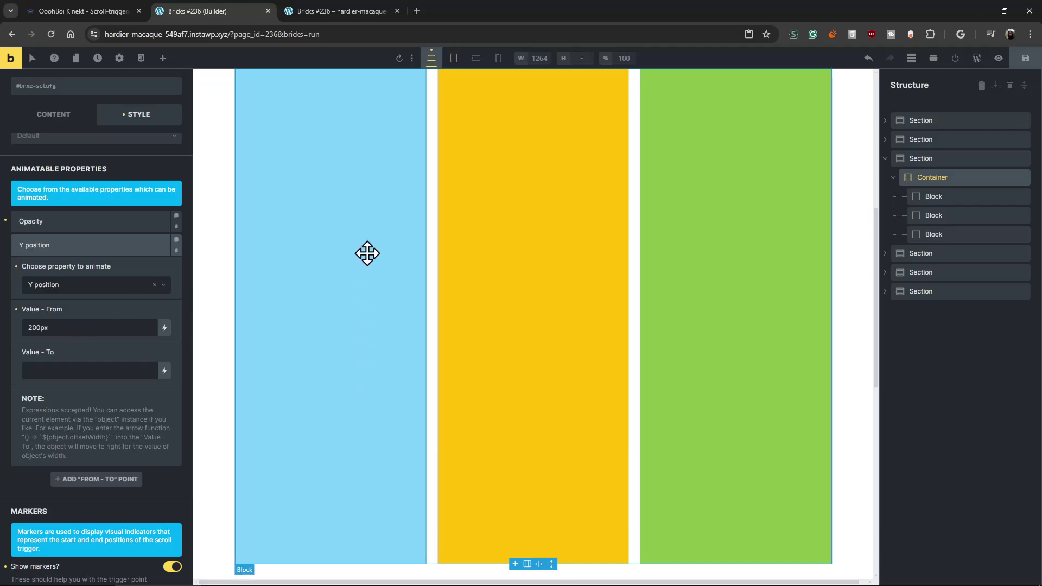
# - Scroll the front-end preview to check the blocks rising as they fade in
pyautogui.click(368, 12)
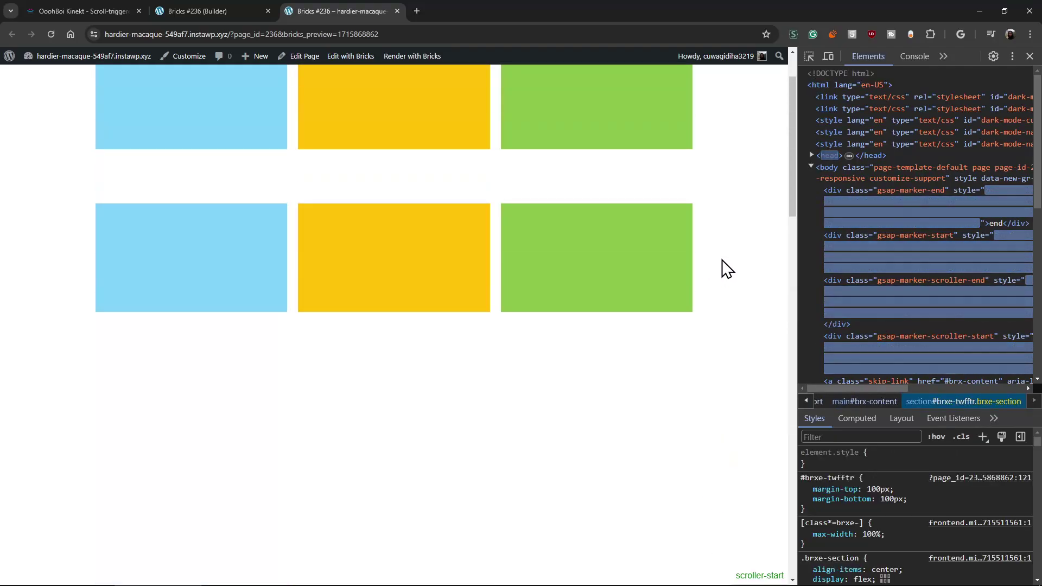
pyautogui.moveTo(793, 199); pyautogui.dragTo(777, 279)
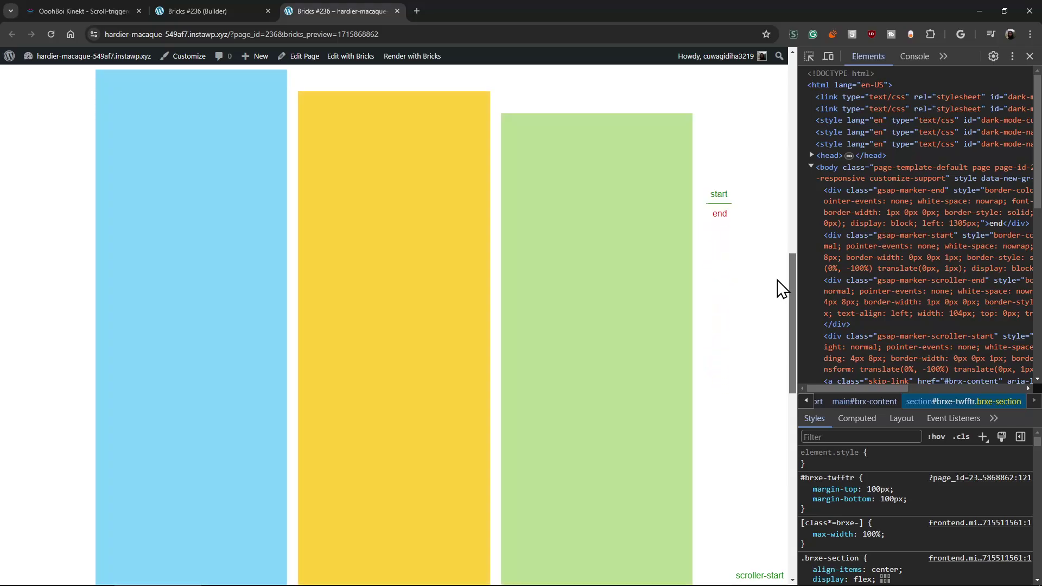
pyautogui.click(209, 10)
pyautogui.click(312, 12)
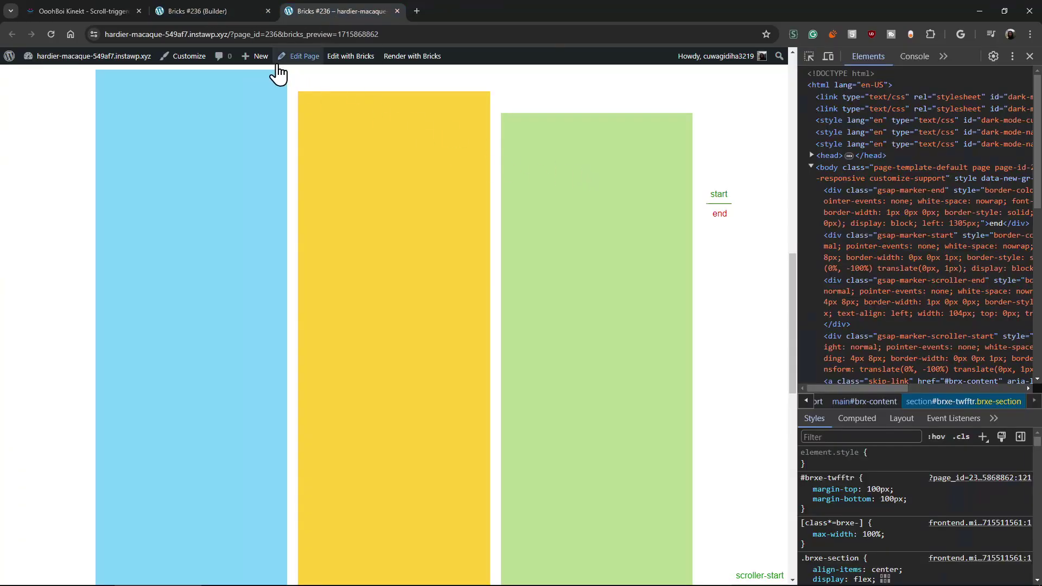
# - Enter a value of 1 in the container's Kinekt animation settings
pyautogui.click(201, 14)
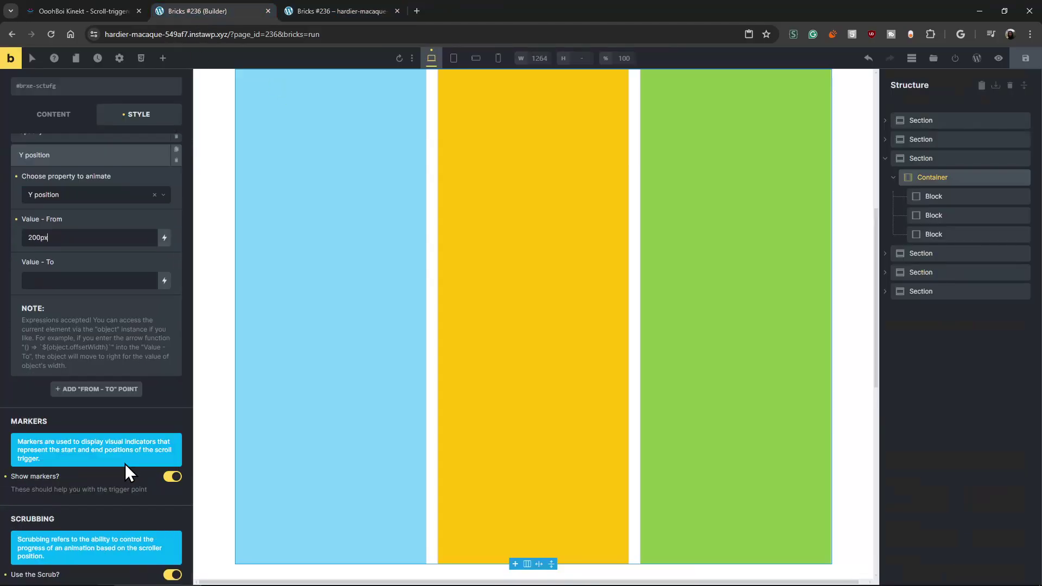
pyautogui.scroll(-5, 120, 488)
pyautogui.scroll(-8, 117, 522)
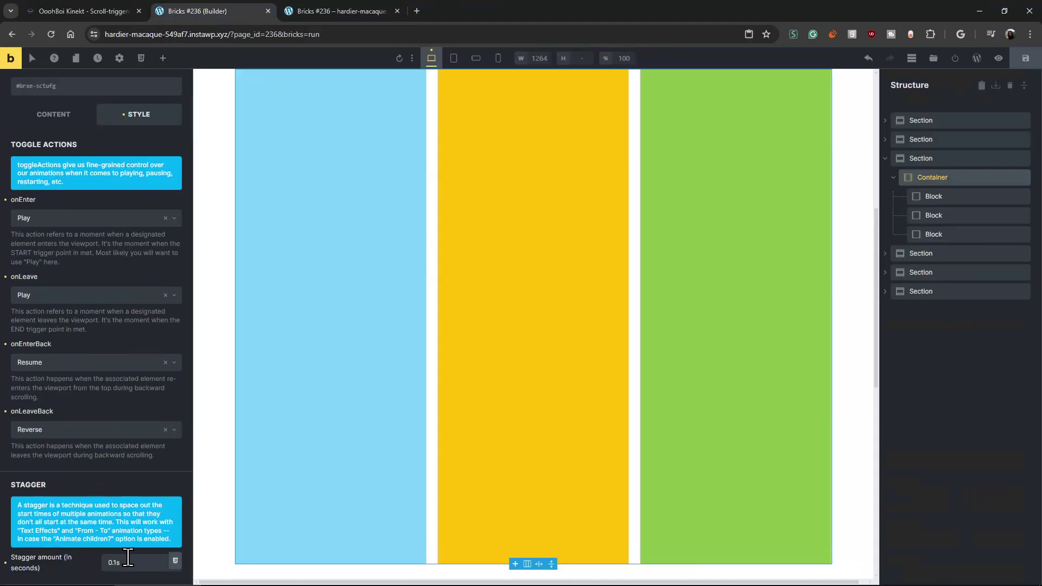
pyautogui.write('1')
# - Scroll the front-end preview to watch the three blocks animate, then go back to the builder
pyautogui.click(339, 13)
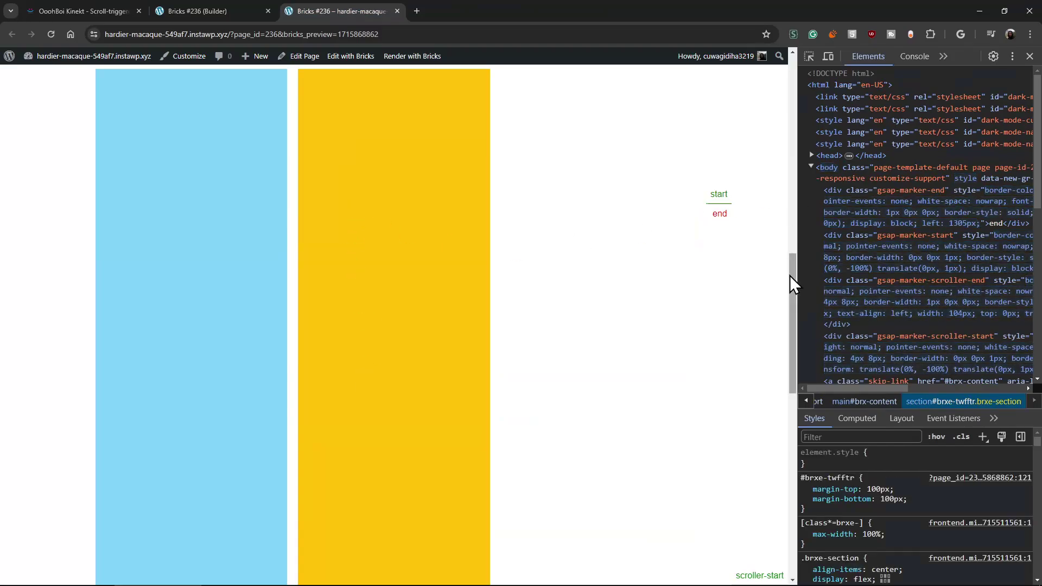
pyautogui.moveTo(789, 275); pyautogui.dragTo(773, 194)
pyautogui.scroll(-5, 774, 195)
pyautogui.scroll(9, 775, 205)
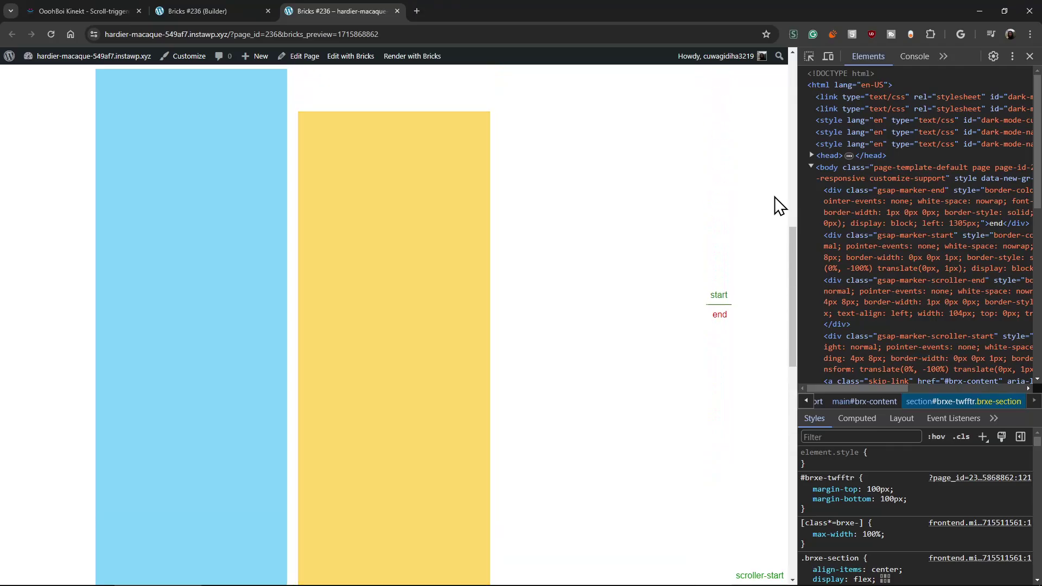
pyautogui.scroll(-5, 780, 206)
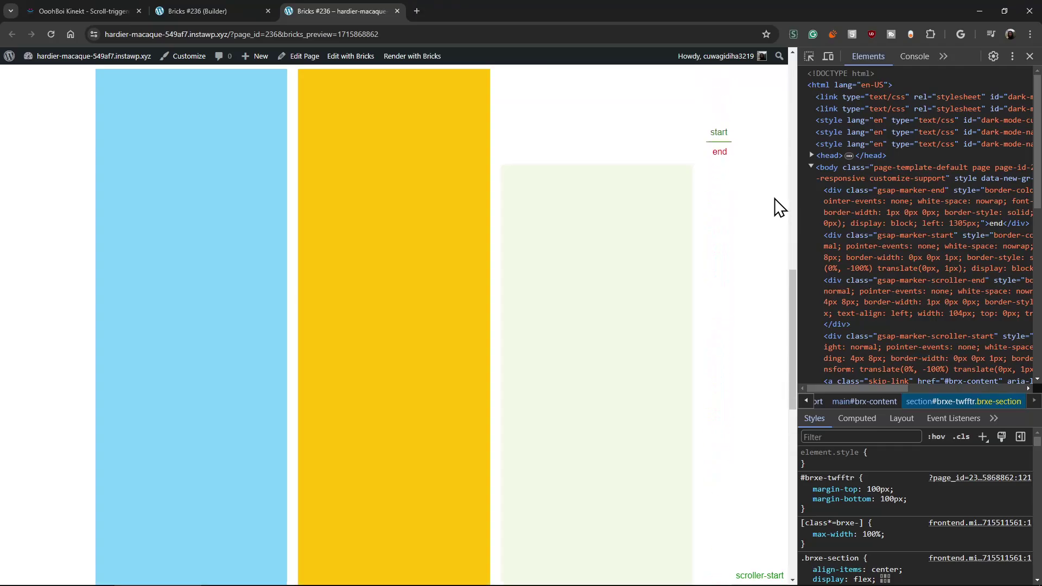
pyautogui.scroll(-5, 765, 206)
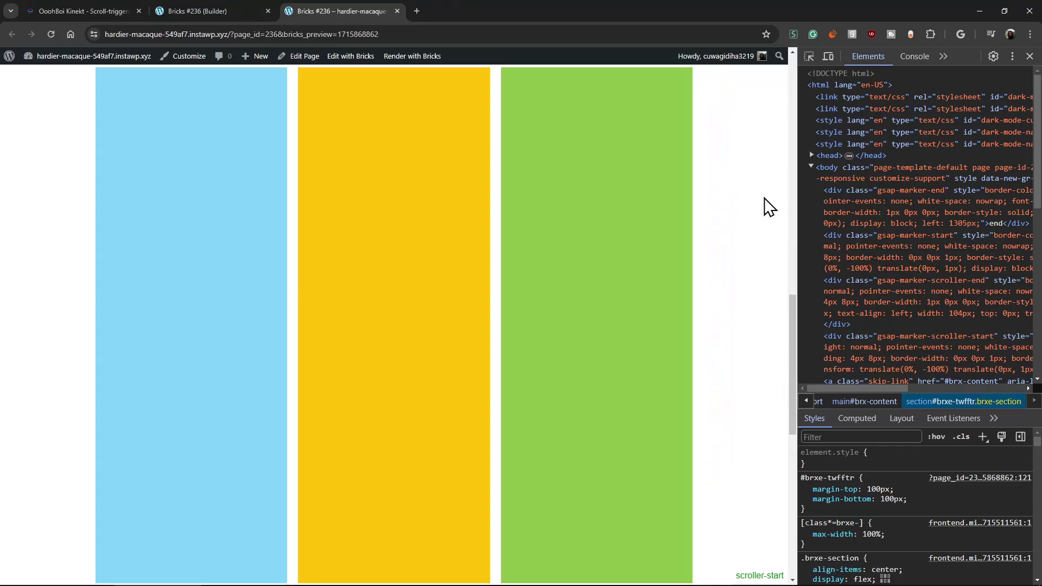
pyautogui.scroll(-1, 762, 202)
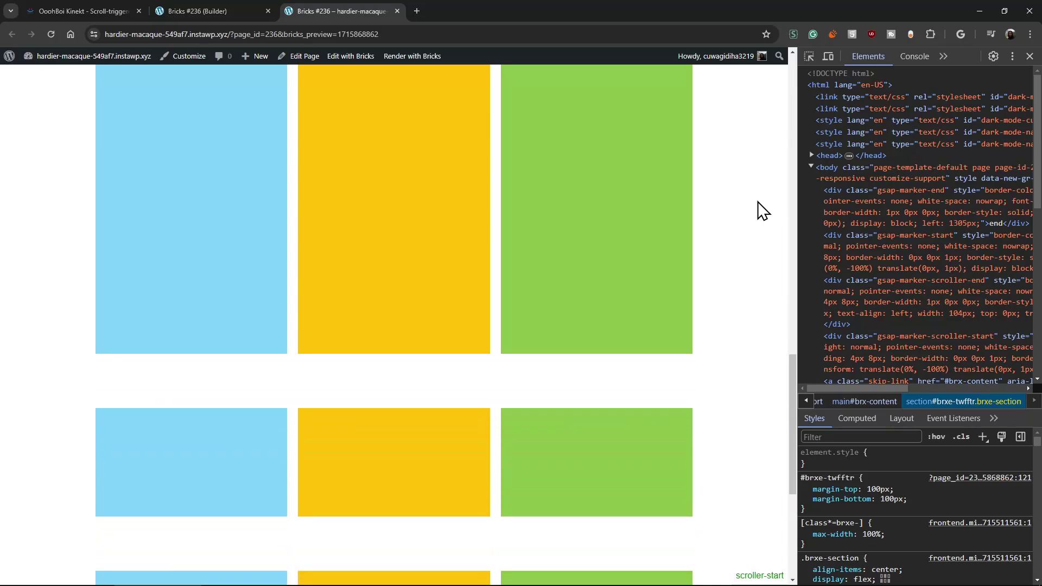
pyautogui.scroll(3, 758, 209)
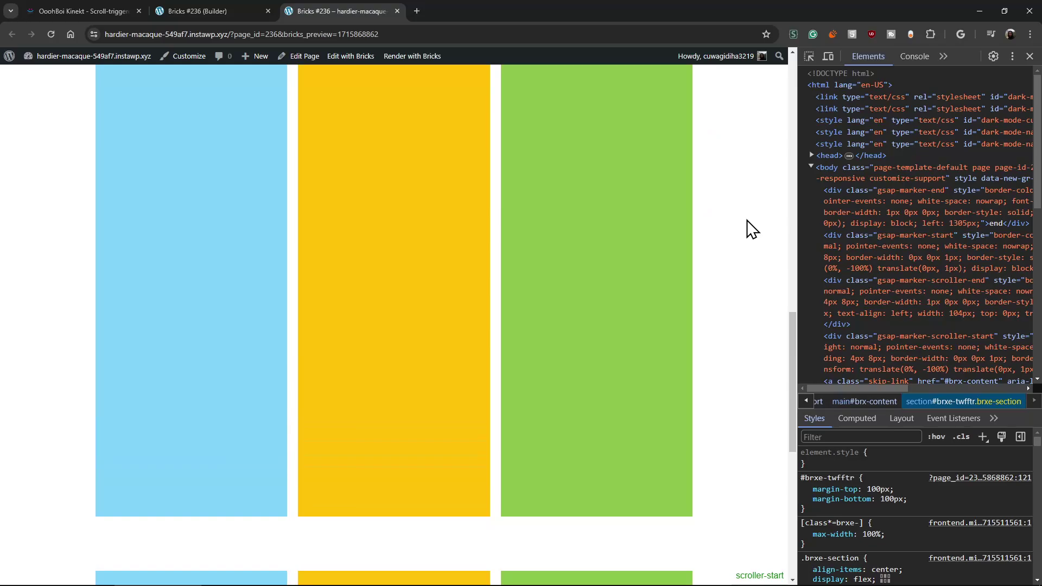
pyautogui.click(223, 12)
# - Add a Container interaction with trigger Enter viewport and action Start animation
pyautogui.scroll(15, 135, 152)
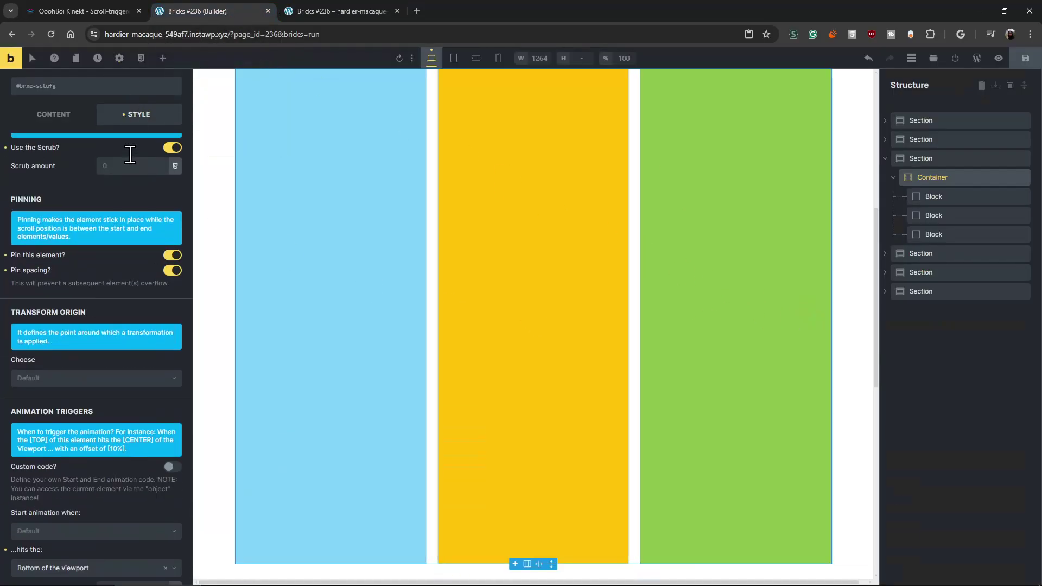
pyautogui.click(161, 86)
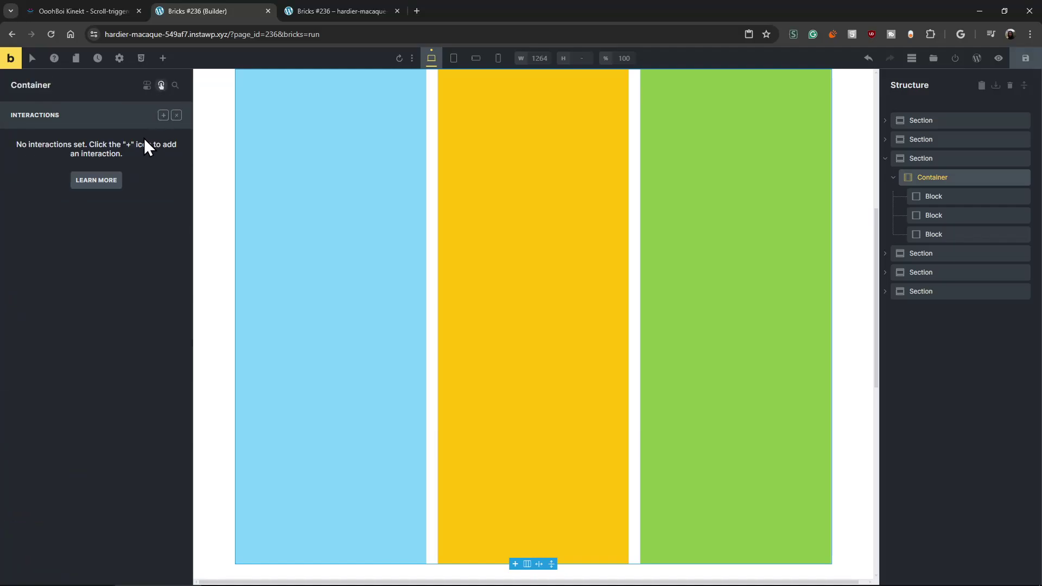
pyautogui.click(163, 116)
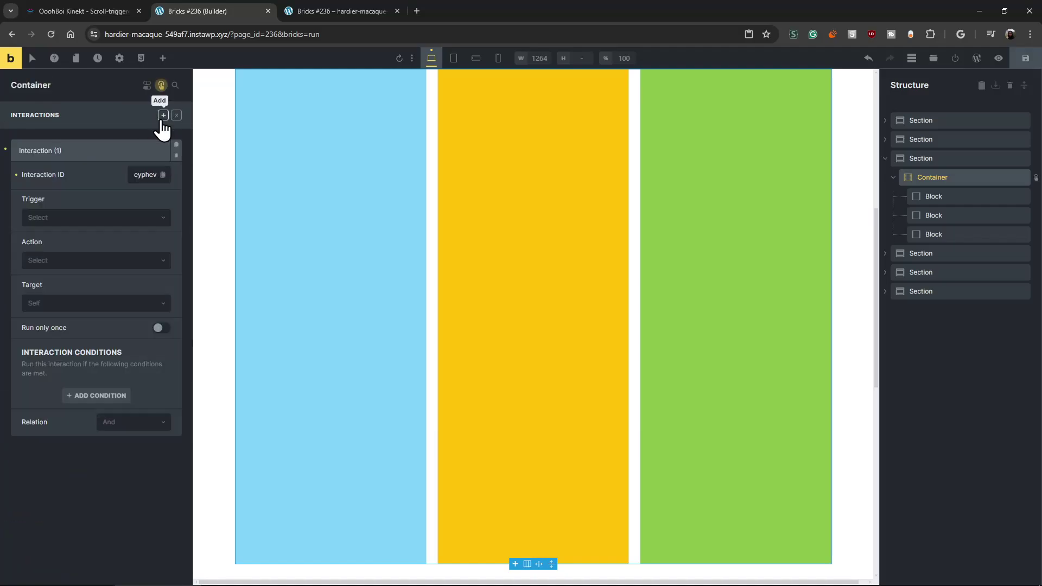
pyautogui.click(109, 218)
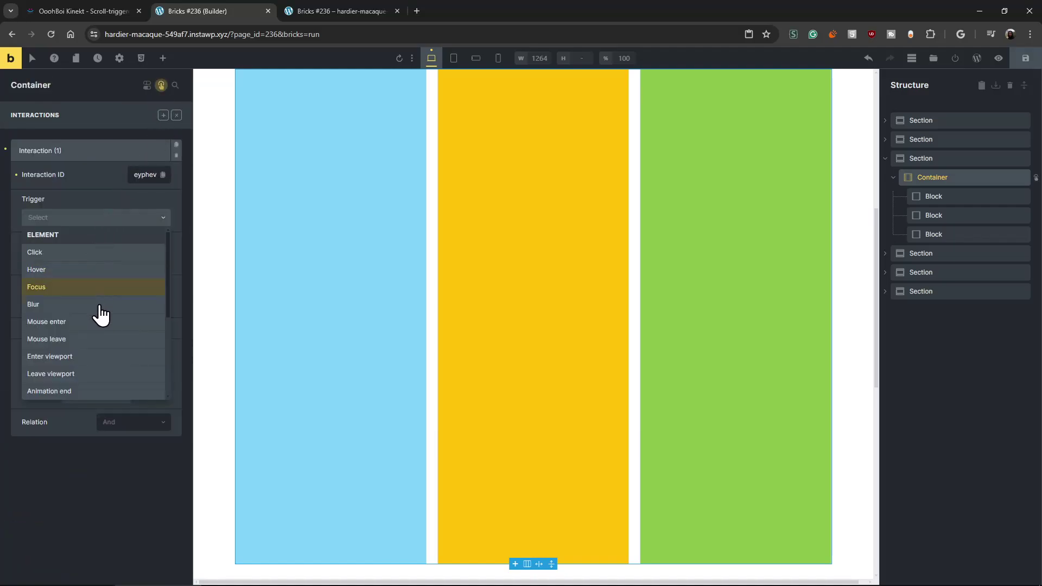
pyautogui.click(86, 358)
pyautogui.click(107, 263)
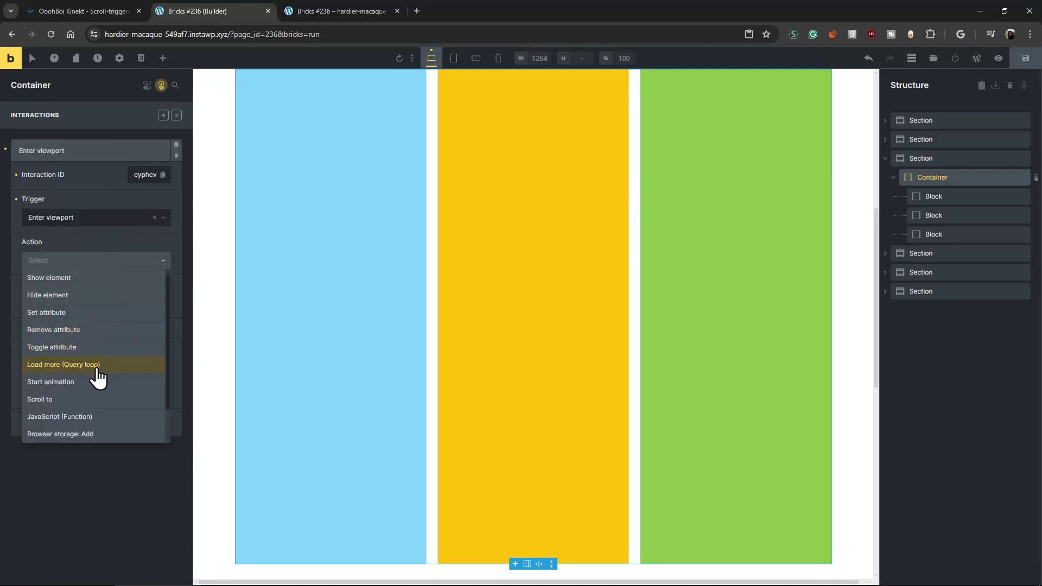
pyautogui.click(71, 382)
# - Browse the available animations in a temporarily widened settings panel
pyautogui.click(136, 293)
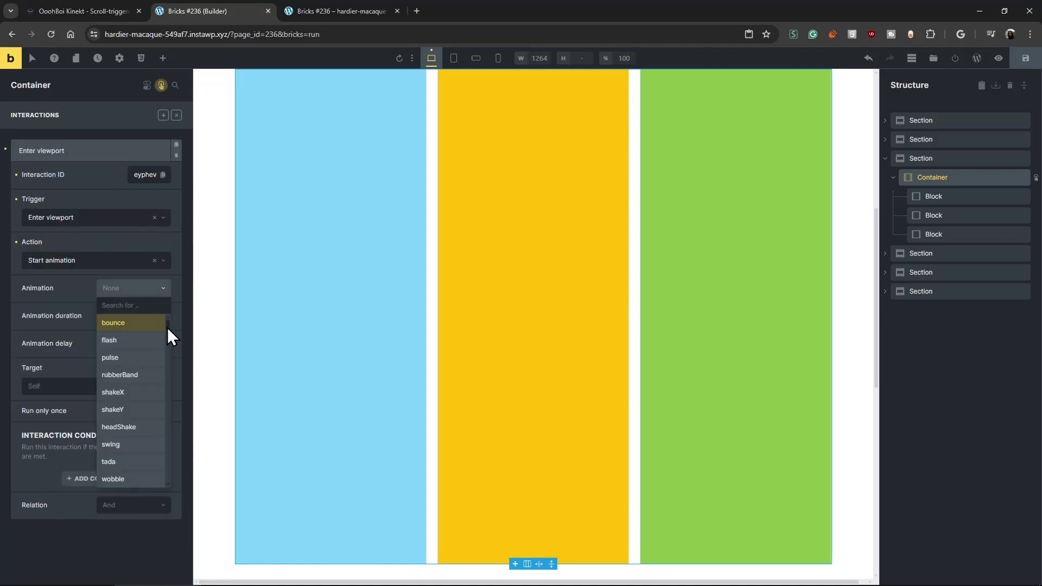
pyautogui.moveTo(190, 326); pyautogui.dragTo(269, 479)
pyautogui.click(260, 290)
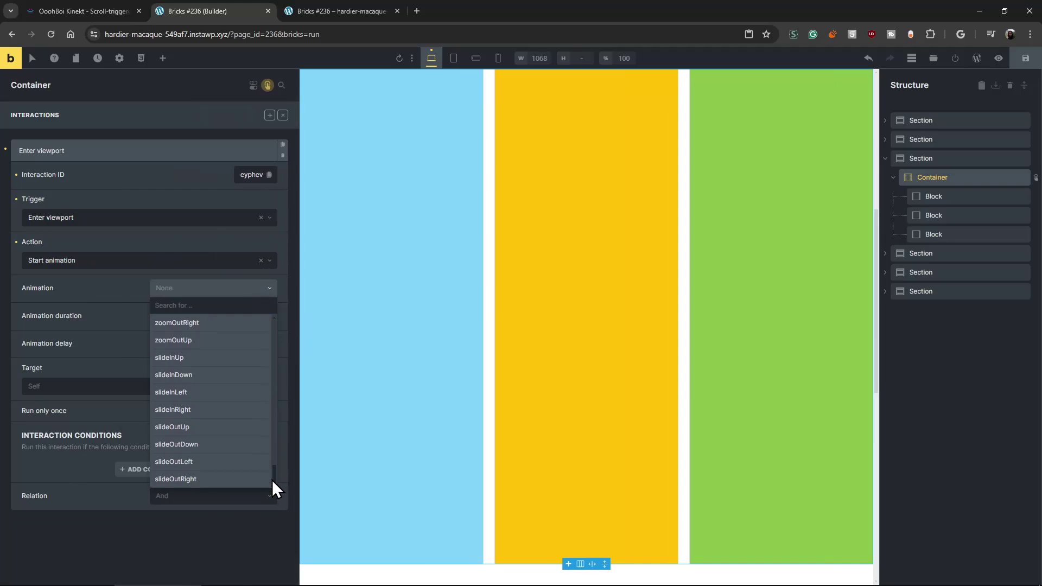
pyautogui.moveTo(275, 433); pyautogui.dragTo(279, 311)
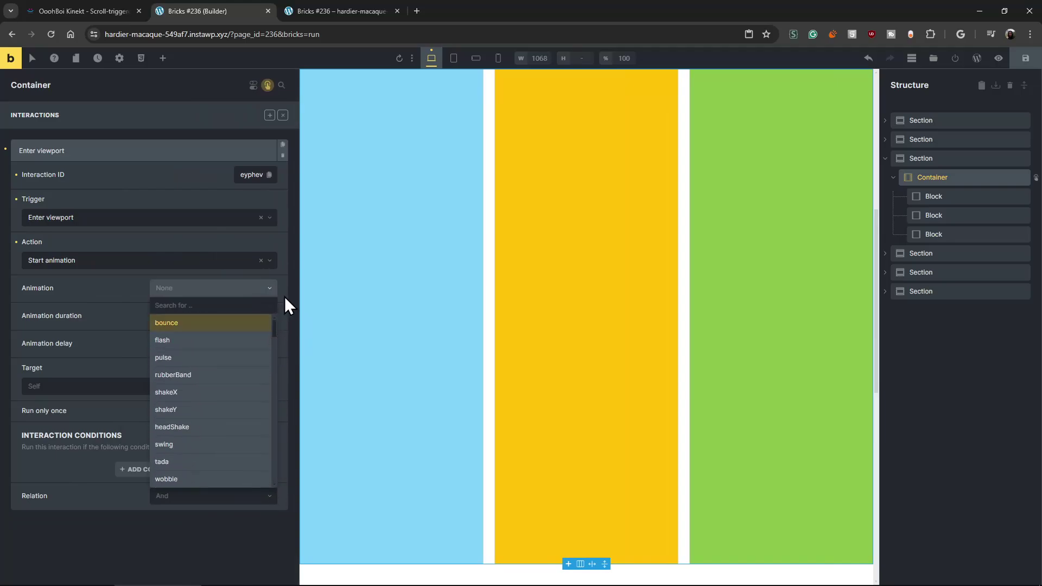
pyautogui.moveTo(298, 302); pyautogui.dragTo(169, 303)
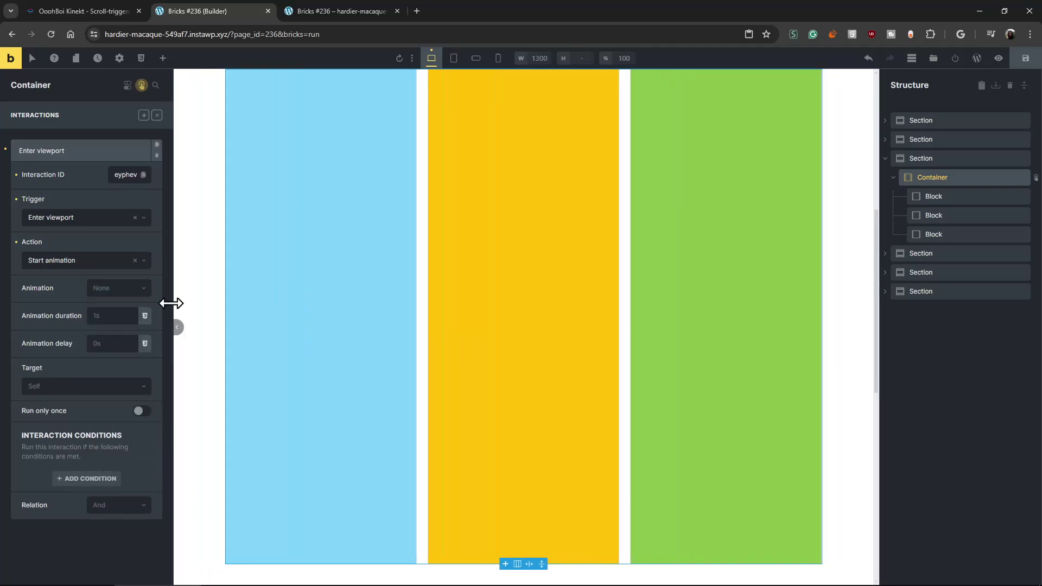
pyautogui.click(142, 85)
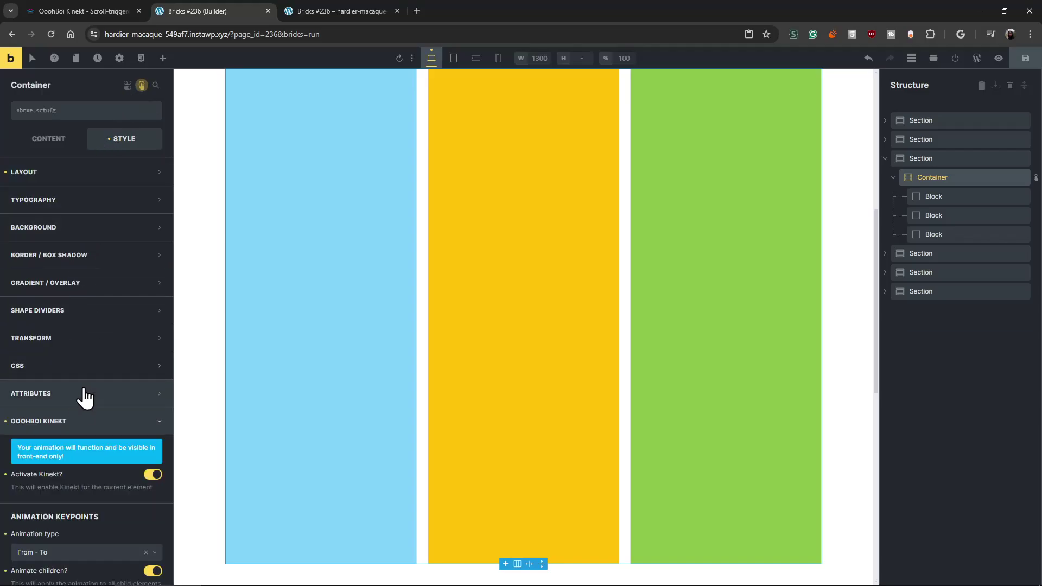
pyautogui.scroll(-7, 81, 396)
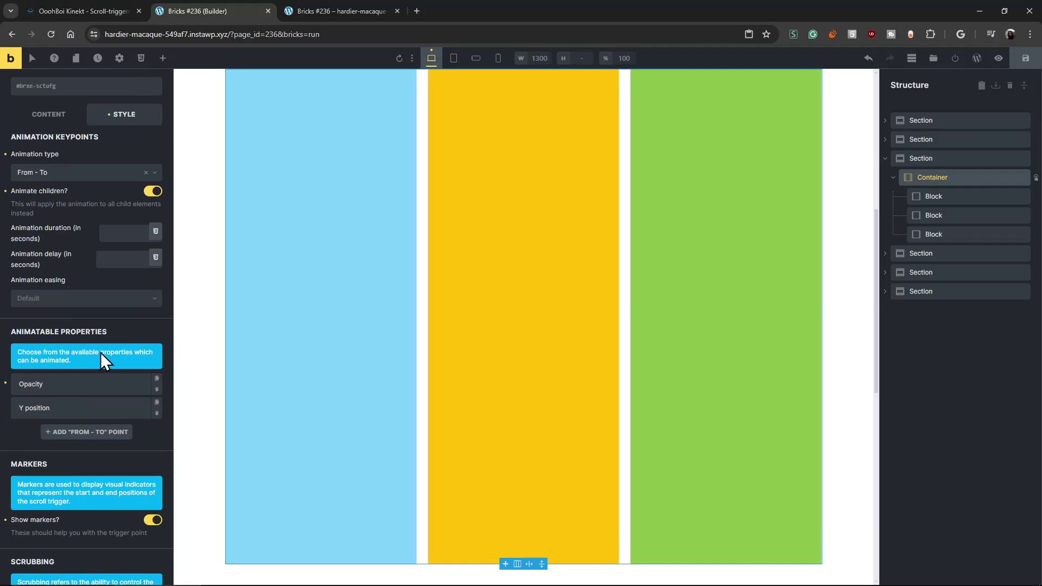
pyautogui.click(340, 15)
pyautogui.scroll(-5, 237, 295)
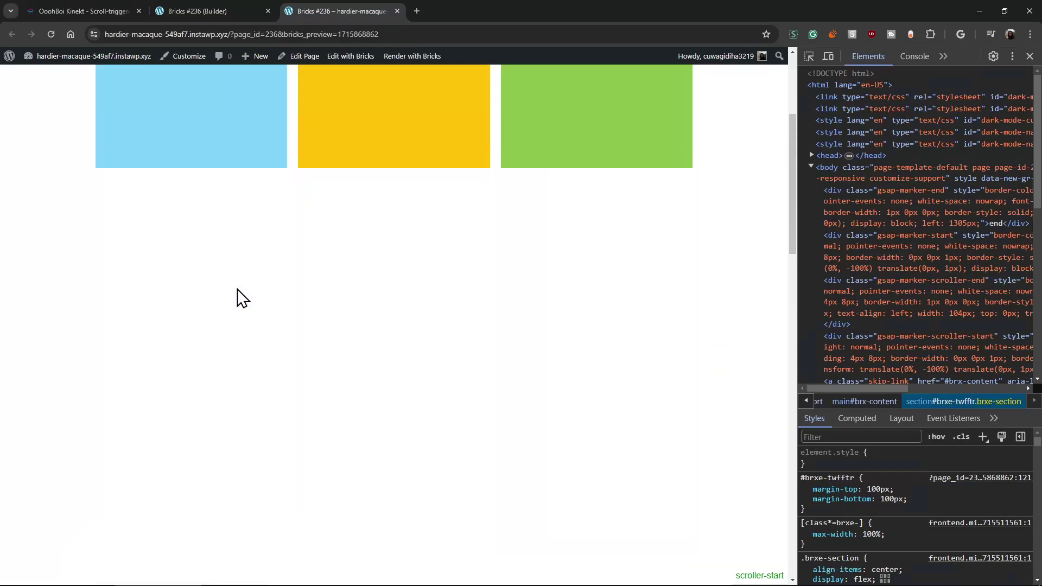
pyautogui.scroll(-8, 237, 289)
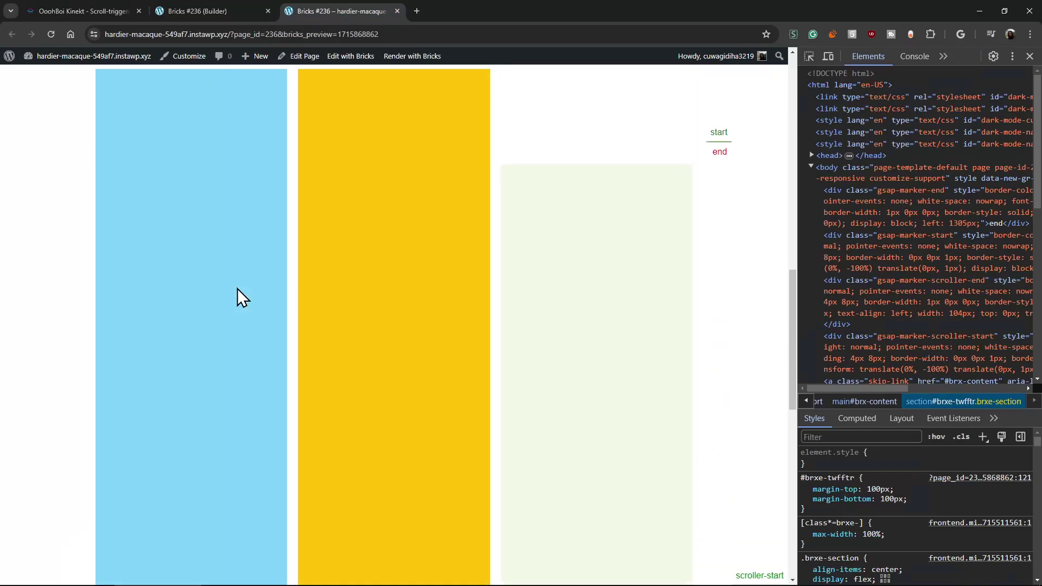
pyautogui.click(216, 11)
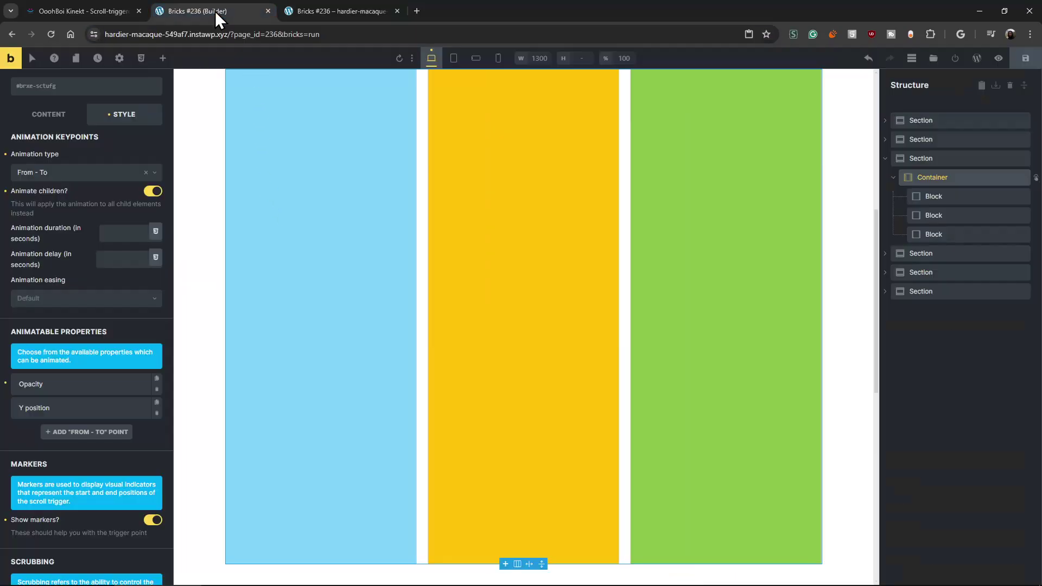
pyautogui.scroll(-5, 80, 353)
pyautogui.scroll(10, 89, 319)
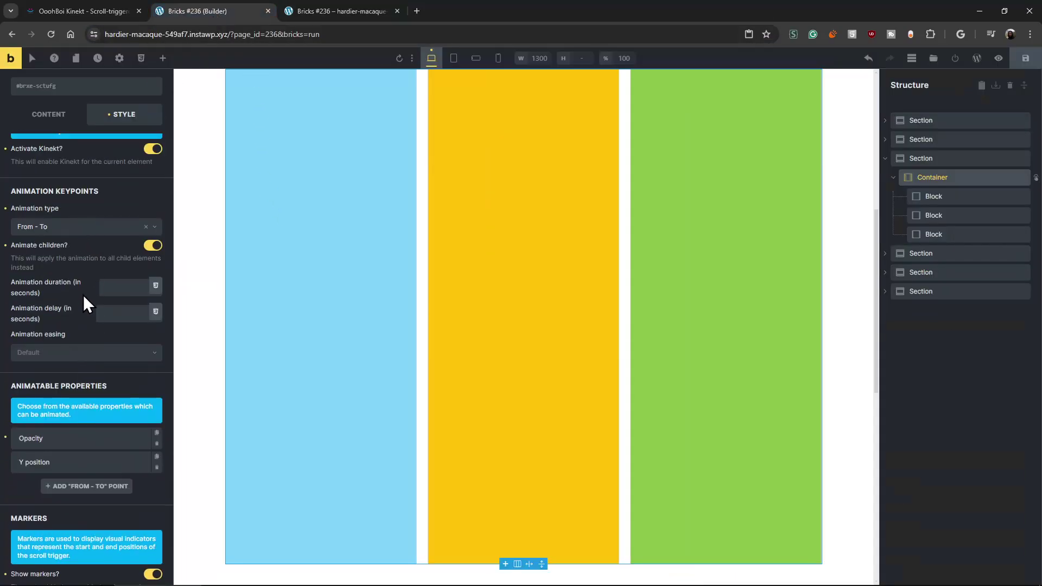
pyautogui.scroll(-2, 85, 377)
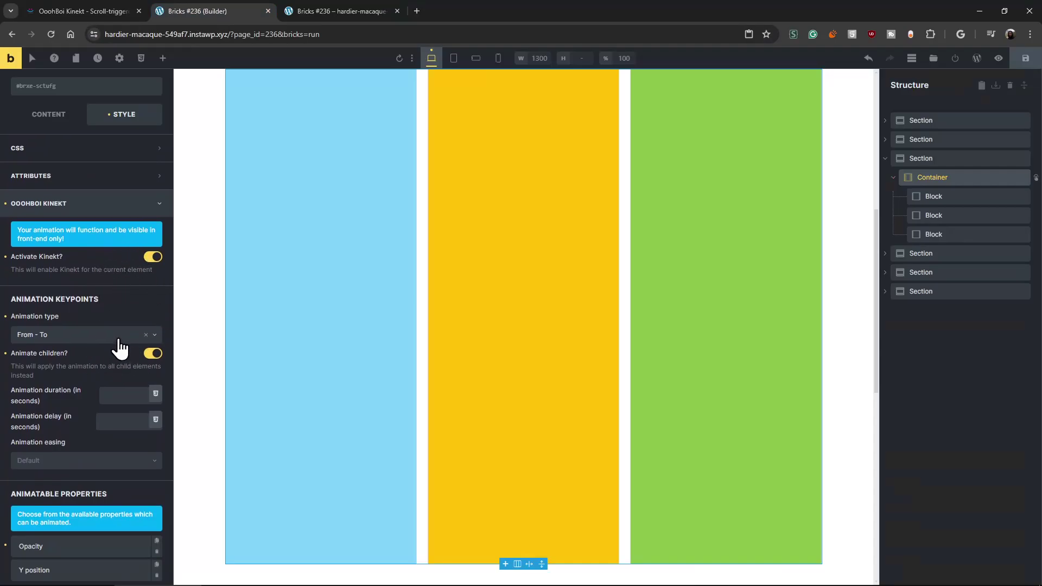
pyautogui.scroll(-7, 120, 339)
pyautogui.scroll(-7, 120, 331)
pyautogui.scroll(6, 103, 347)
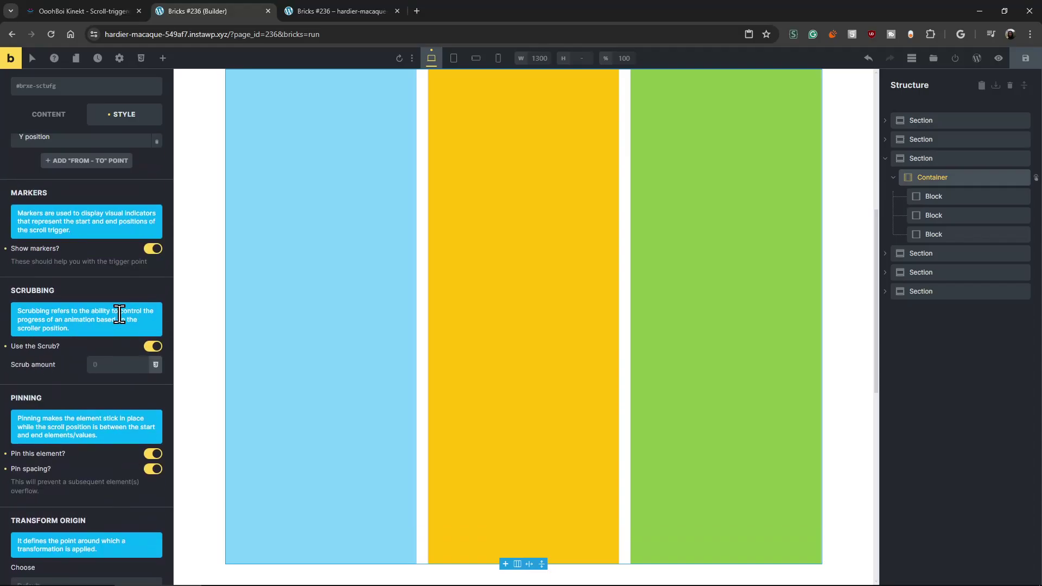
pyautogui.scroll(-1, 99, 352)
pyautogui.scroll(3, 99, 347)
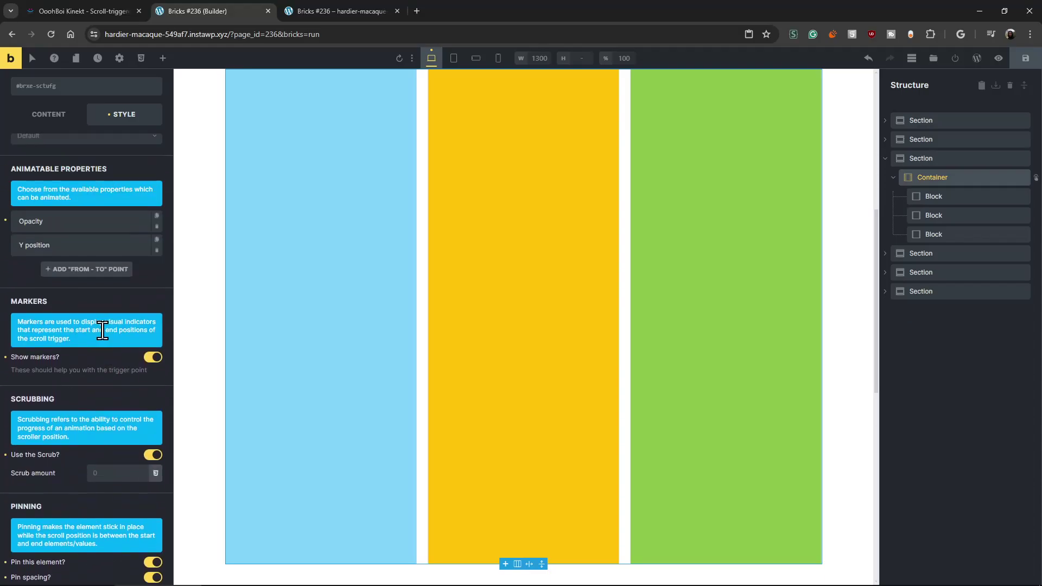
pyautogui.scroll(-5, 86, 324)
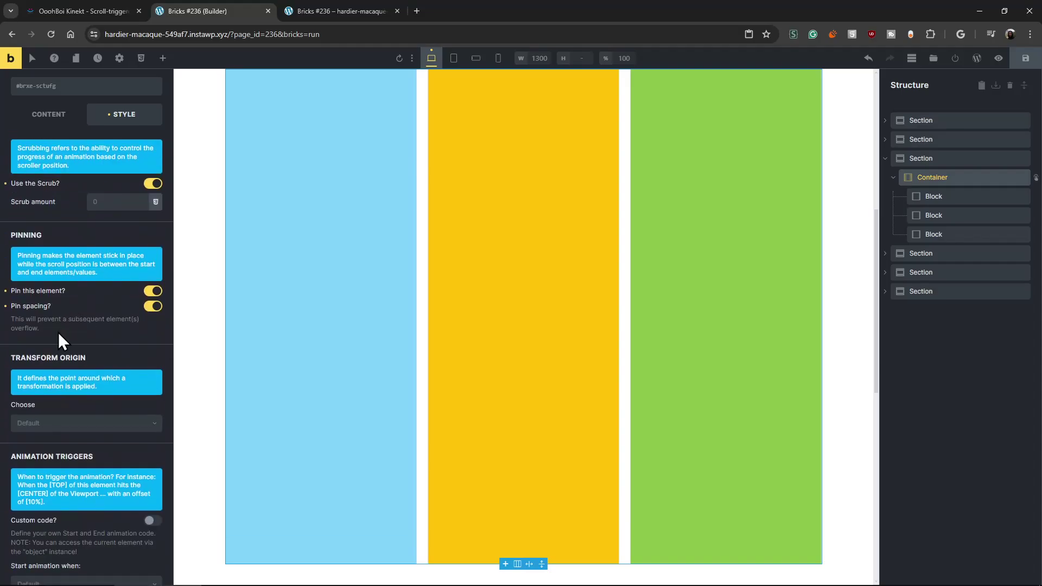
pyautogui.scroll(-5, 57, 332)
pyautogui.scroll(-4, 58, 330)
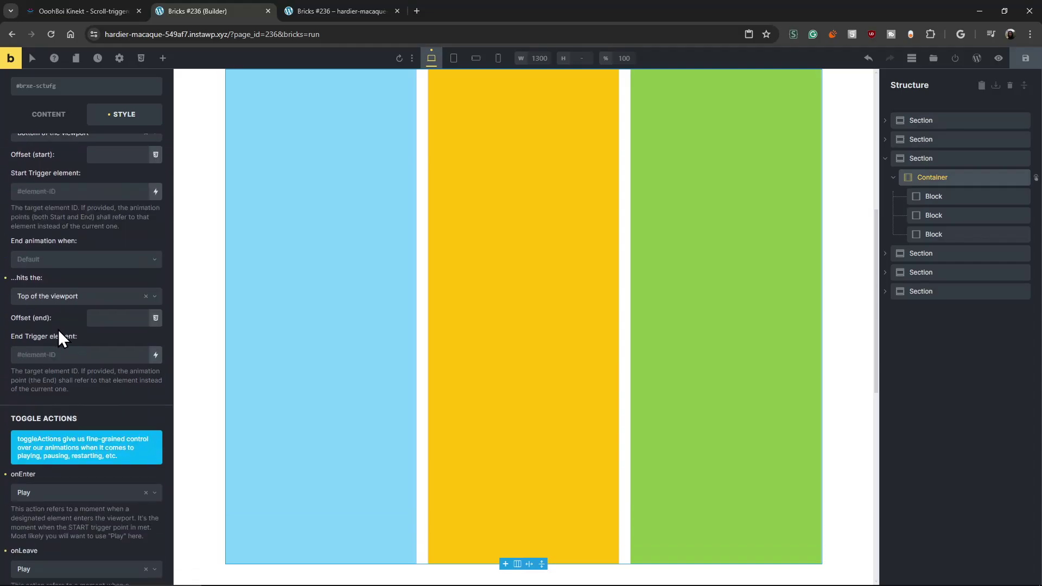
pyautogui.scroll(-4, 54, 401)
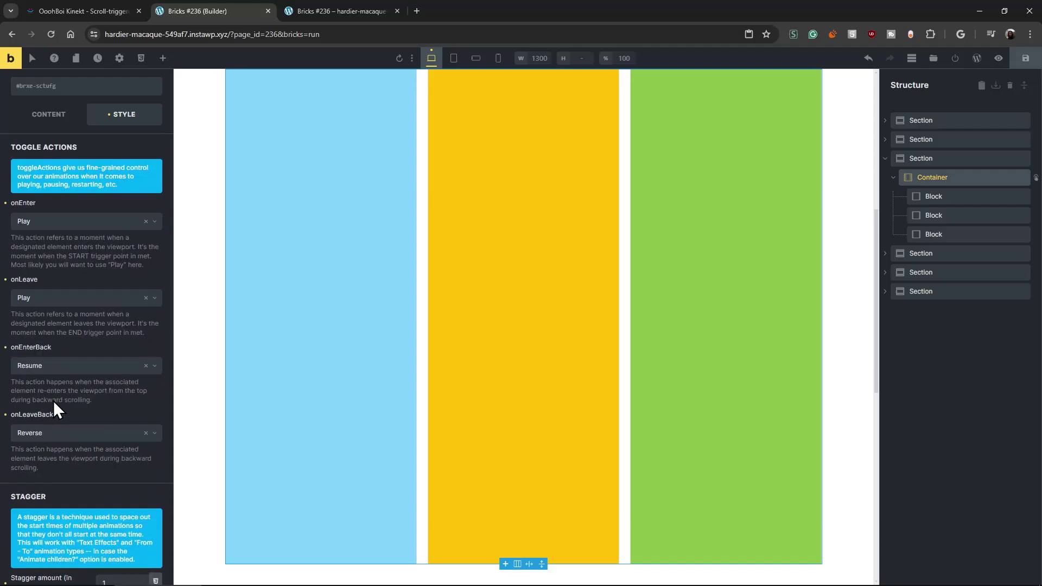
pyautogui.scroll(20, 53, 402)
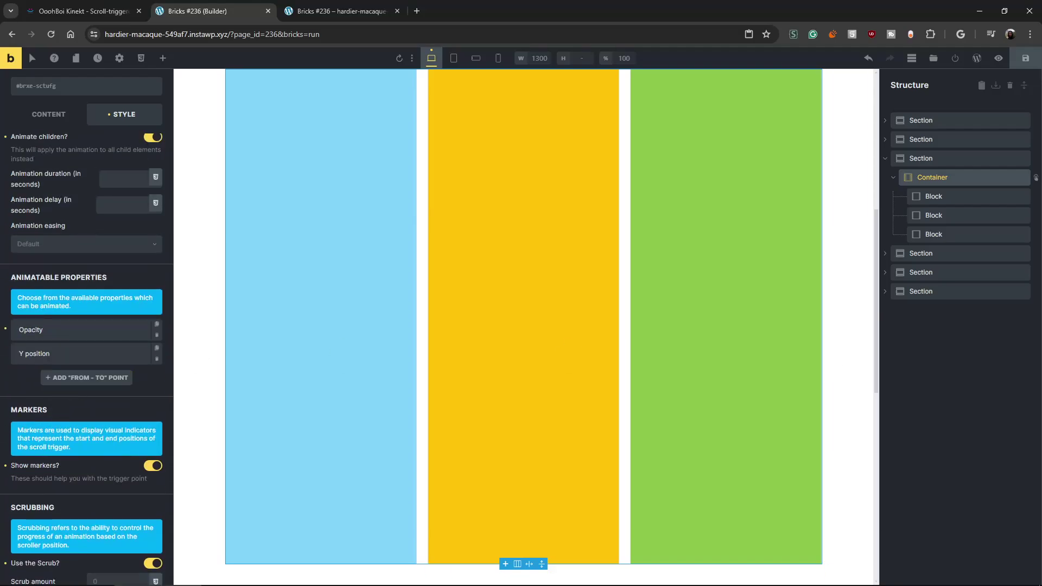